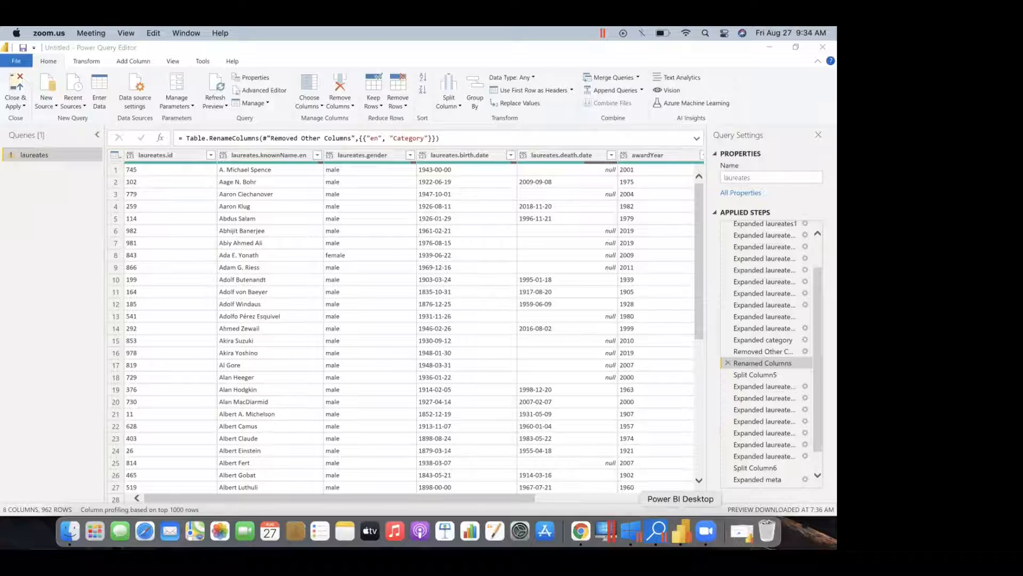
Switch to the Power BI Desktop report window containing the category slicer and the age frequency histogram
click(682, 533)
right_click(682, 534)
click(710, 386)
right_click(683, 534)
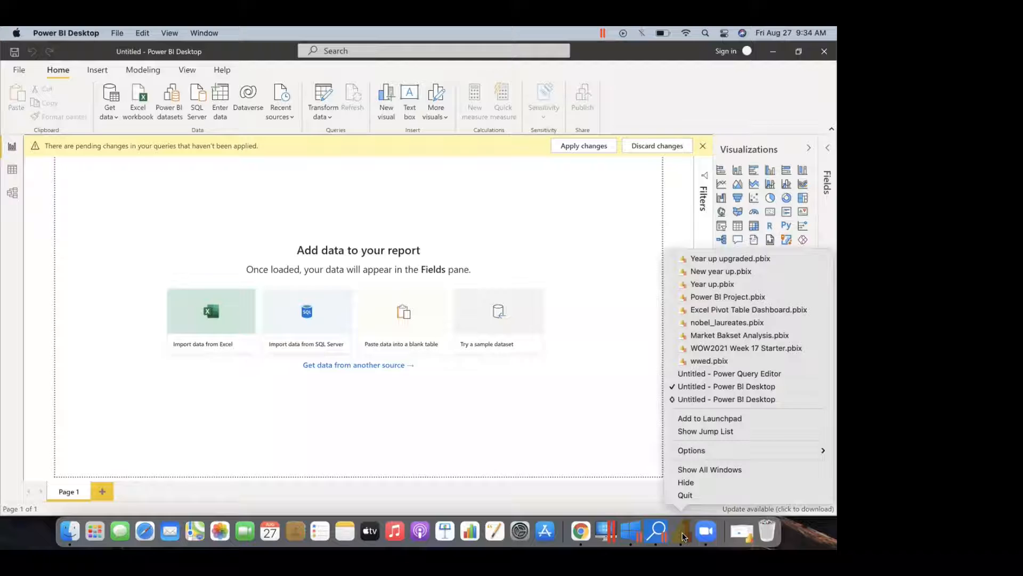
click(710, 398)
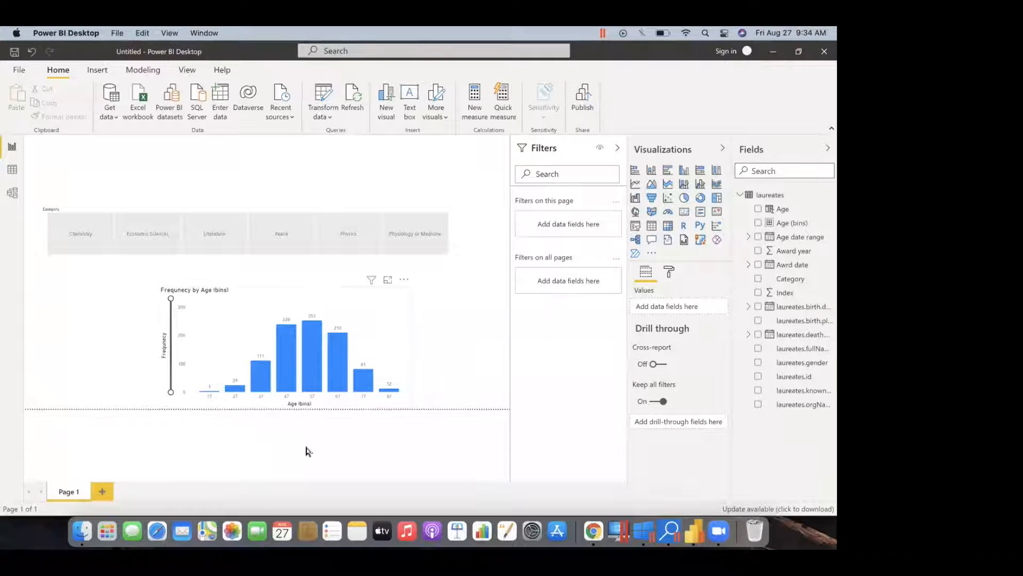
Filter the age histogram by Chemistry, Economic Sciences and Literature in turn using the Category slicer
mouse_move(170, 300)
mouse_move(170, 300)
mouse_down()
mouse_move(171, 331)
mouse_move(170, 299)
mouse_up()
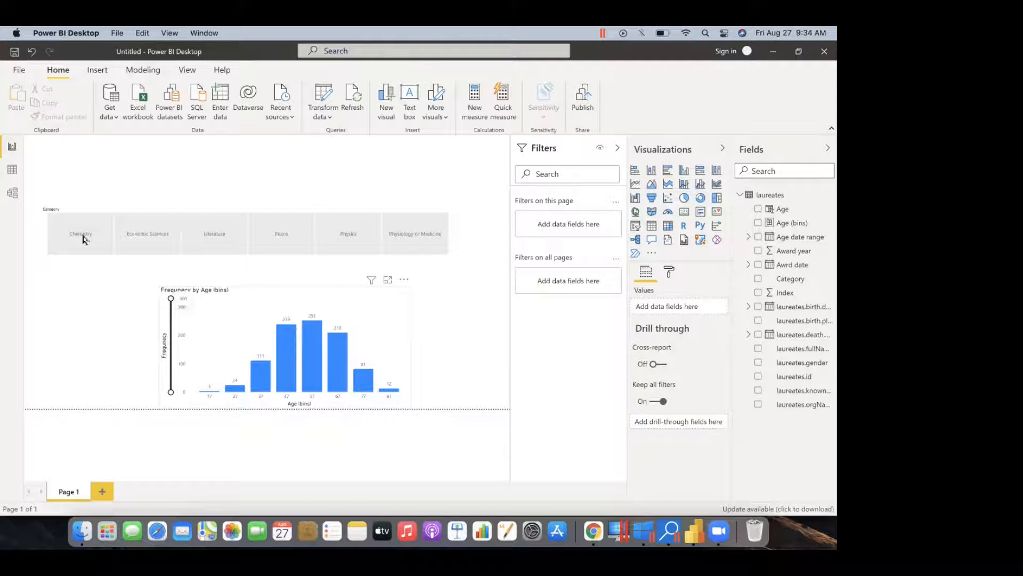
click(142, 239)
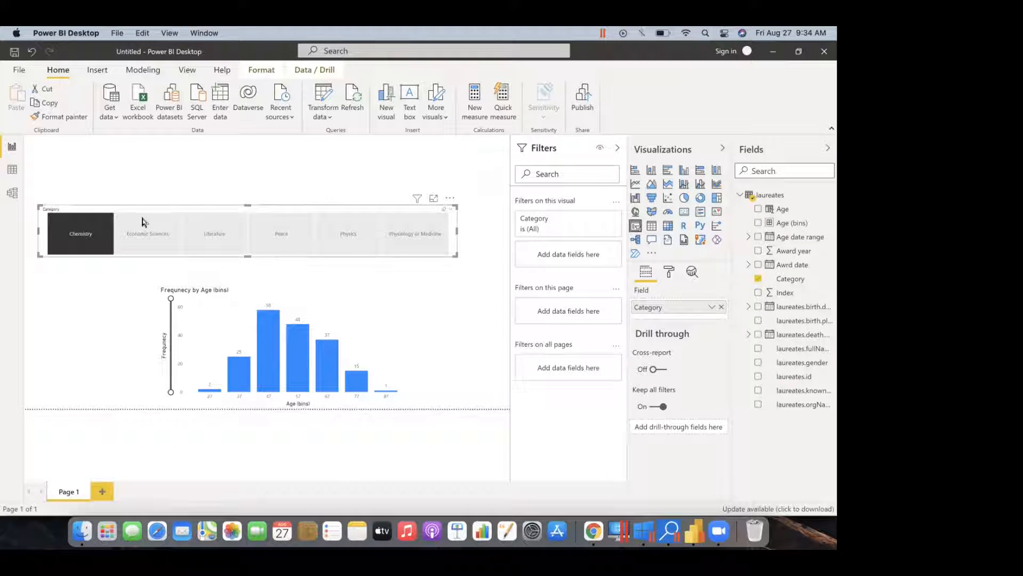
click(153, 244)
click(208, 233)
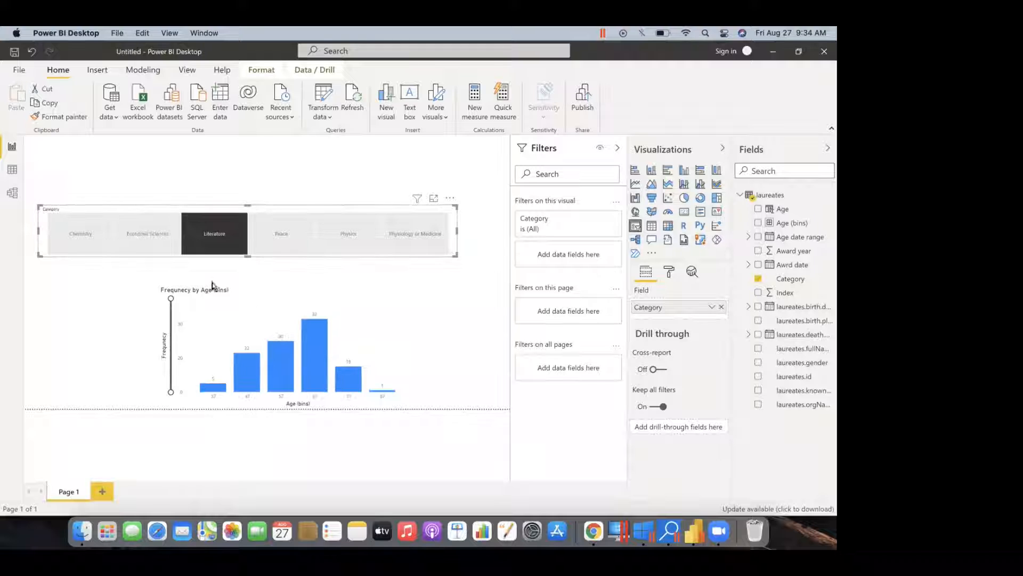
Return to the Power Query Editor window and examine the laureates query's columns from laureates.id through dateAwarded
right_click(694, 531)
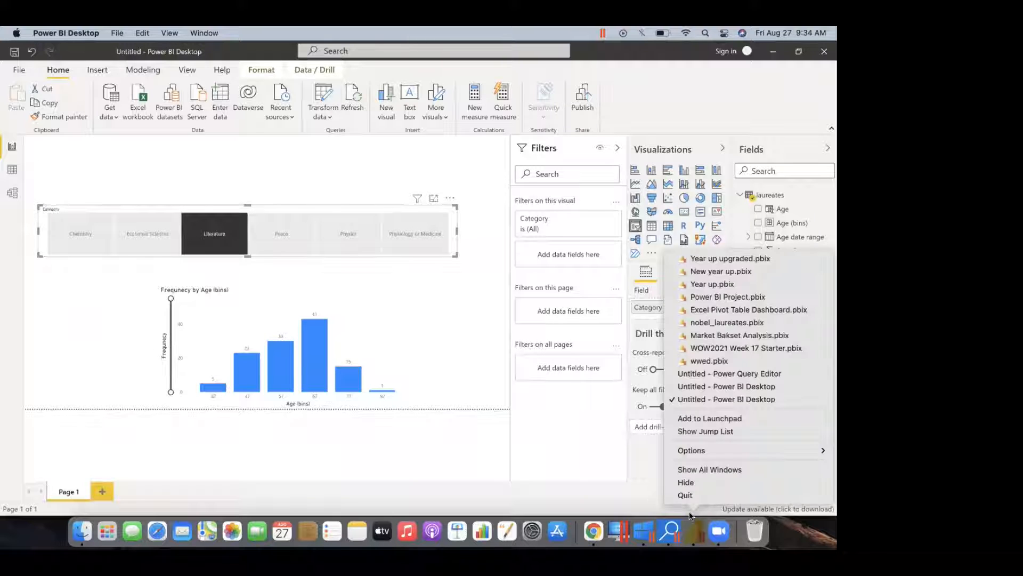
click(705, 385)
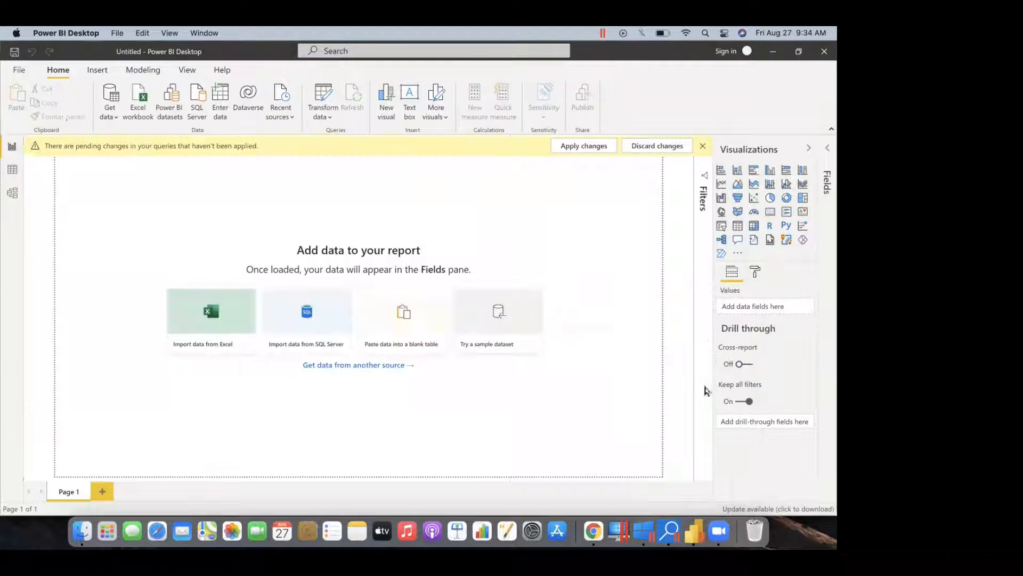
right_click(697, 532)
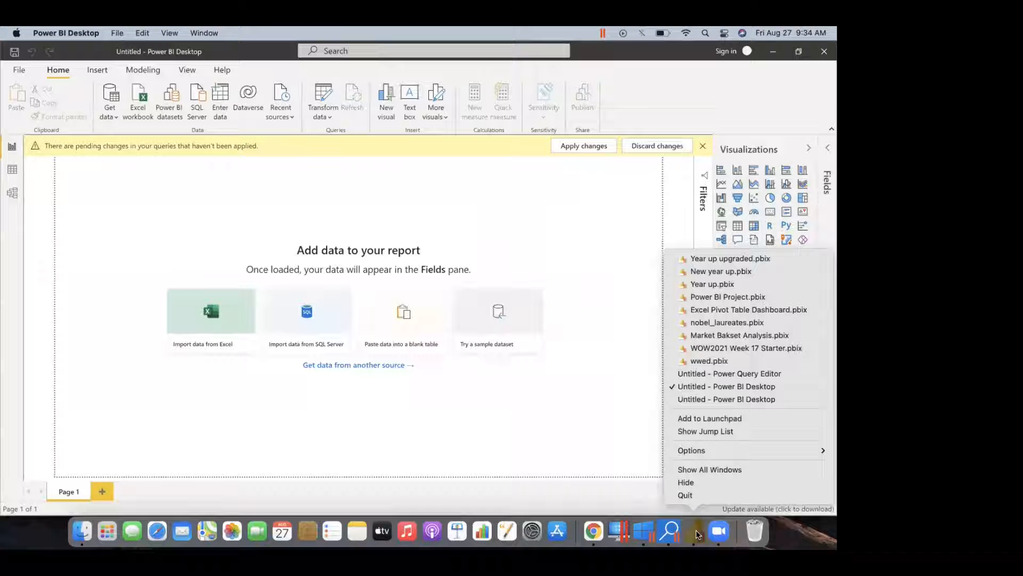
click(695, 374)
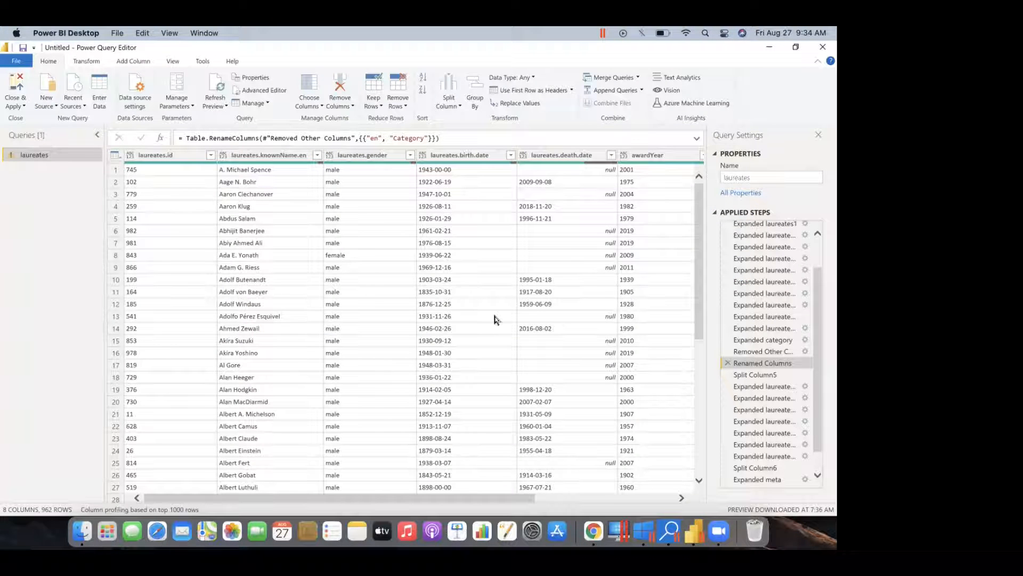
scroll(494, 319, right, 5)
scroll(494, 319, left, 8)
scroll(483, 214, right, 2)
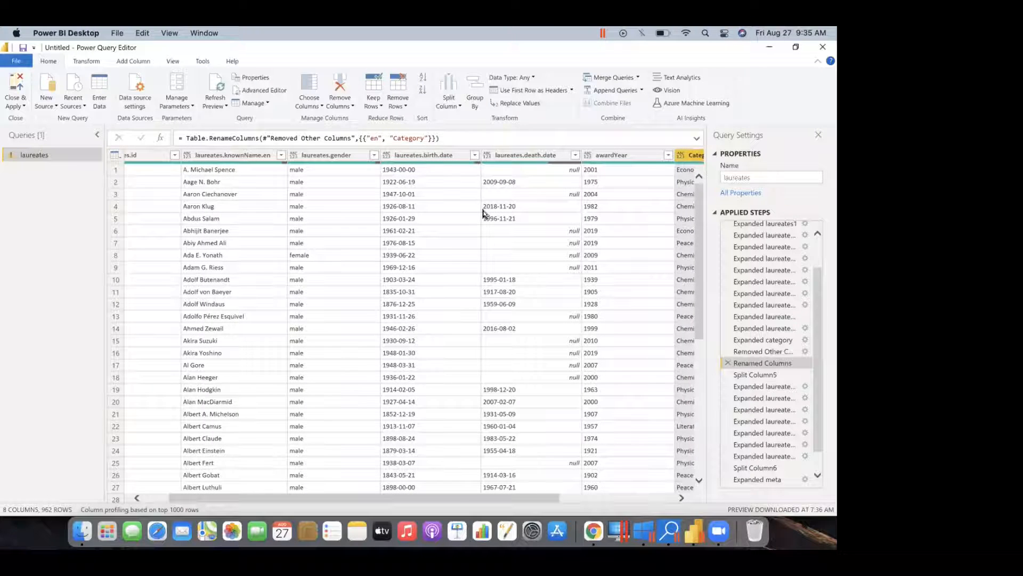
scroll(484, 213, right, 6)
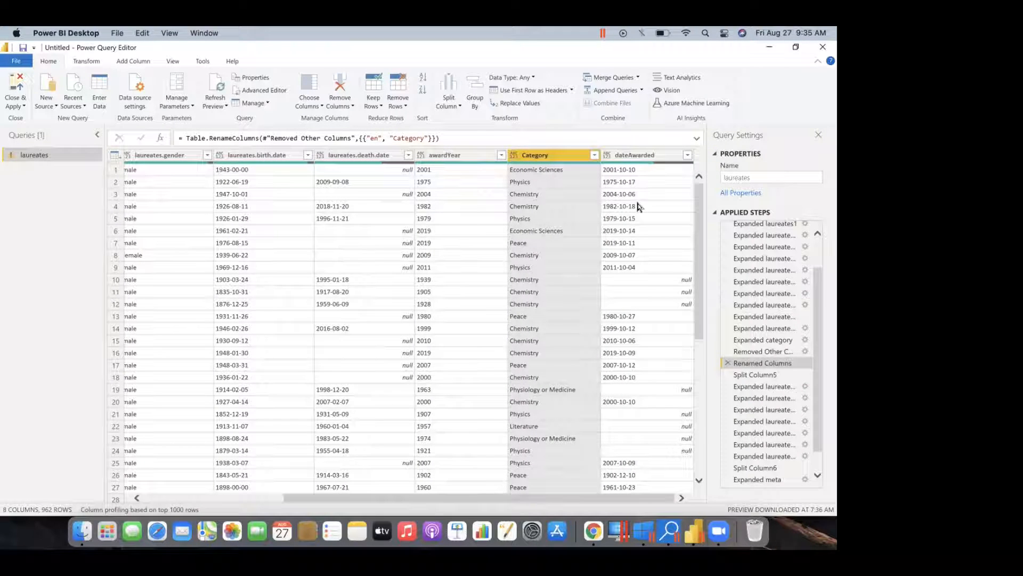
scroll(512, 241, left, 3)
scroll(511, 241, right, 3)
click(133, 61)
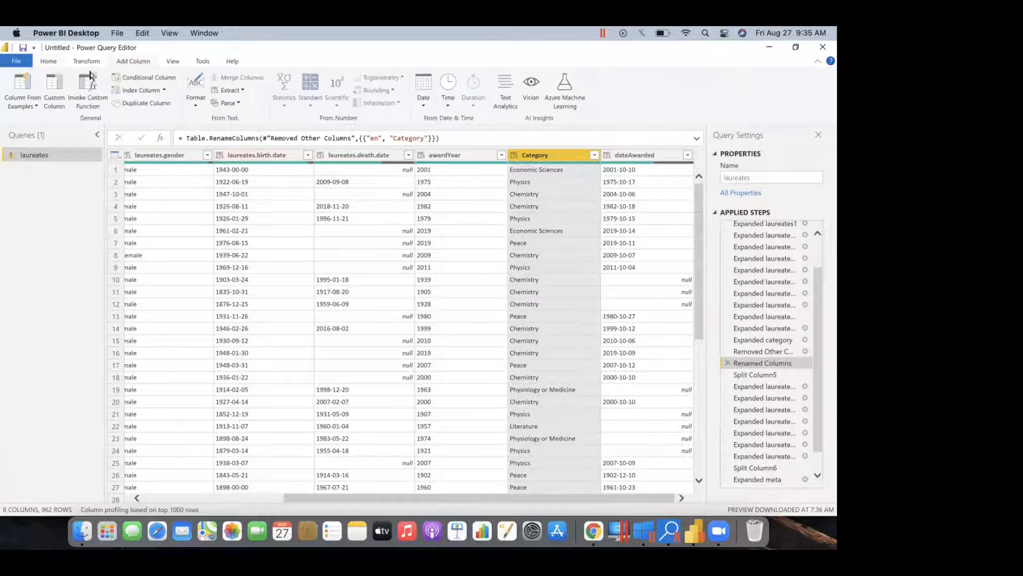
click(57, 86)
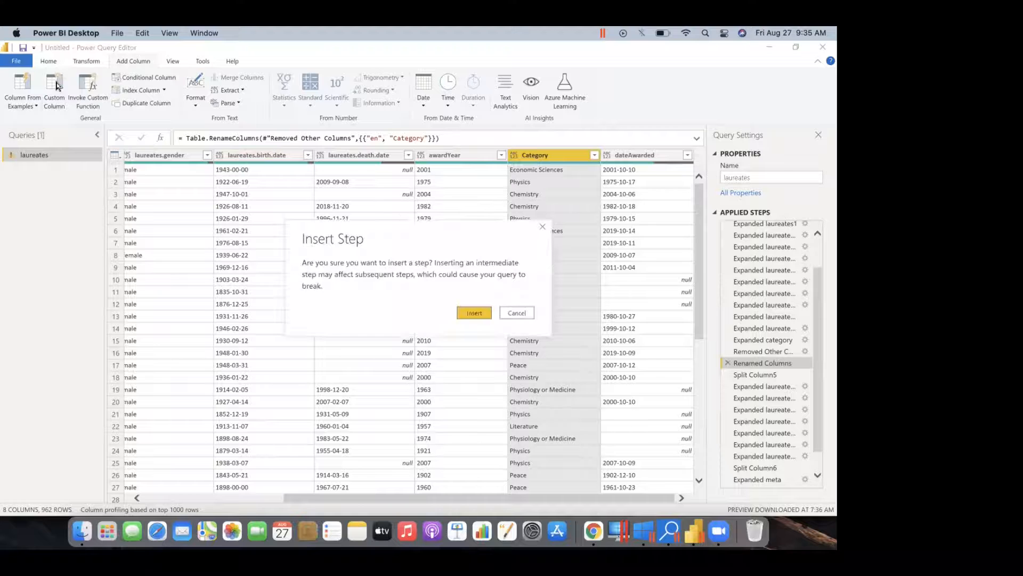
click(471, 314)
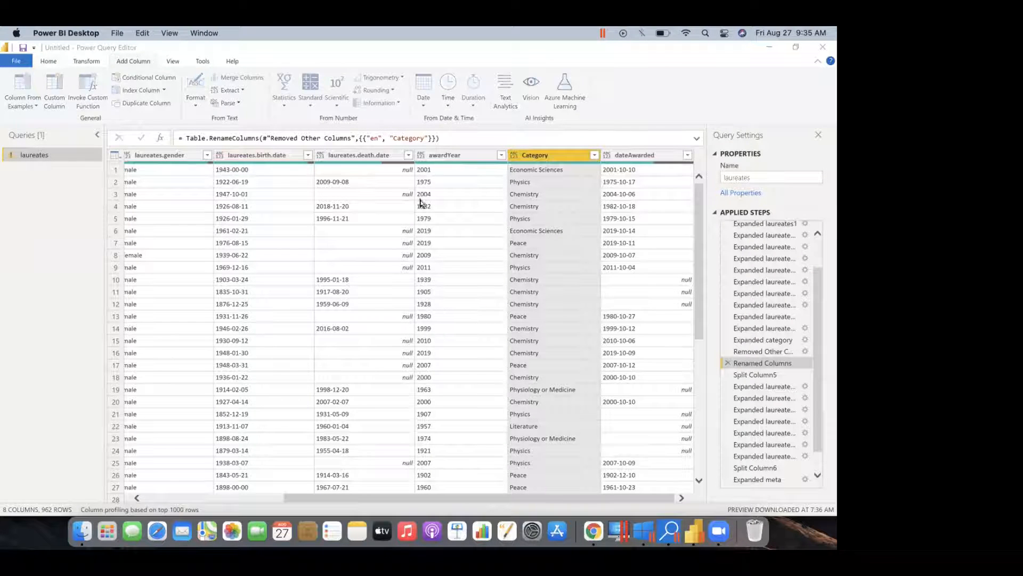
click(607, 162)
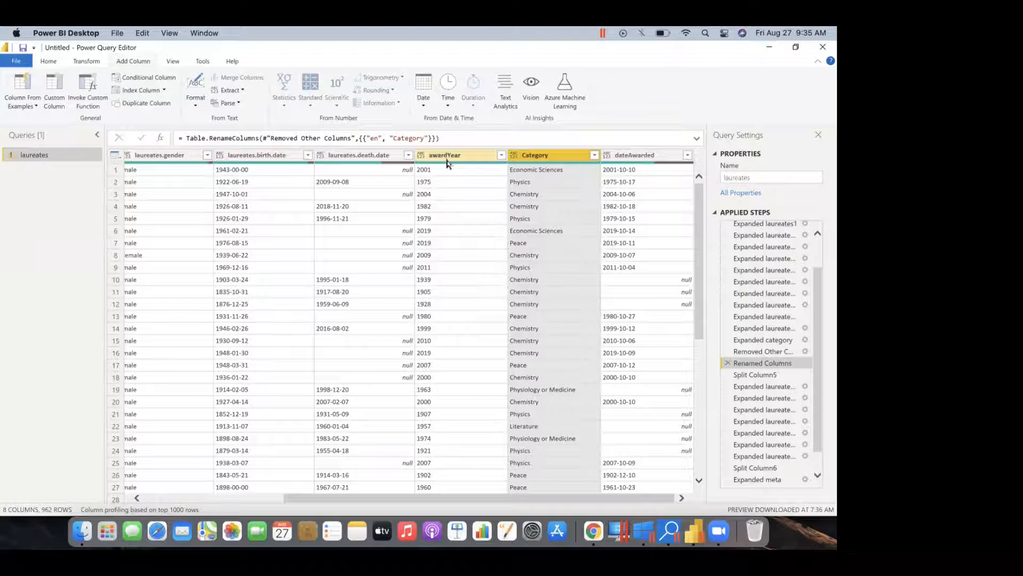
Change the awardYear column's data type to Whole Number, accepting the inserted intermediate query step
click(423, 155)
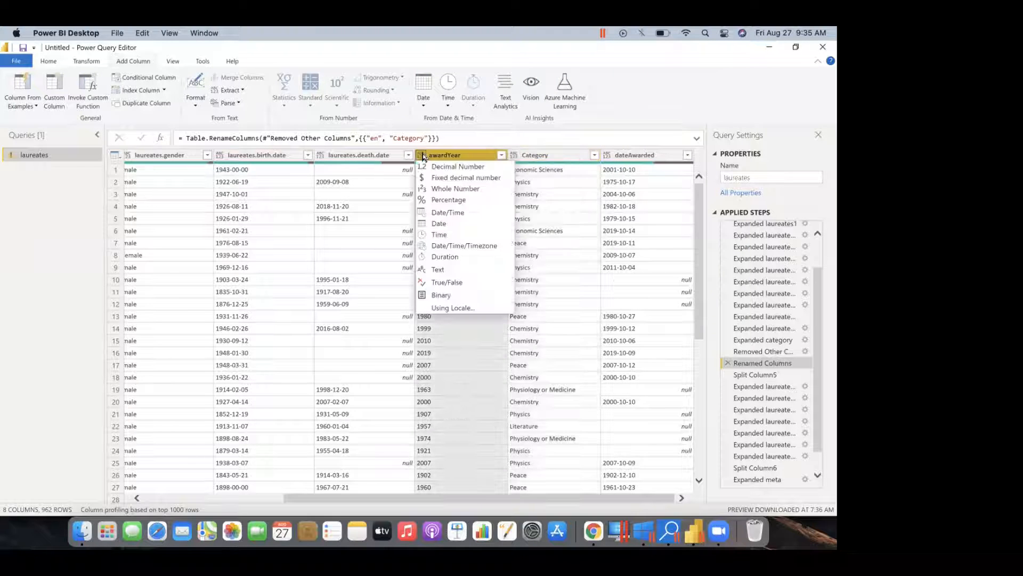
click(447, 189)
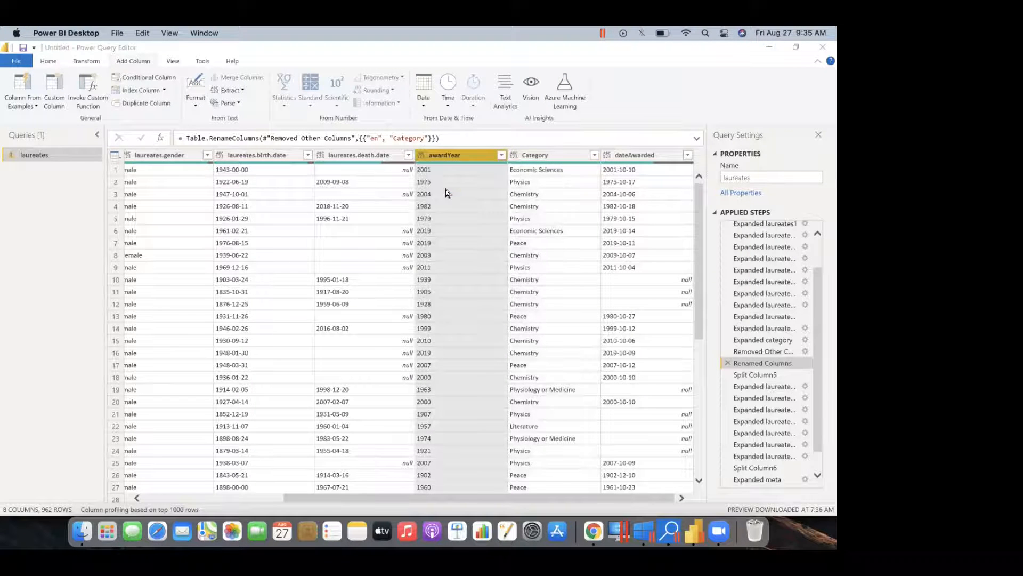
click(474, 313)
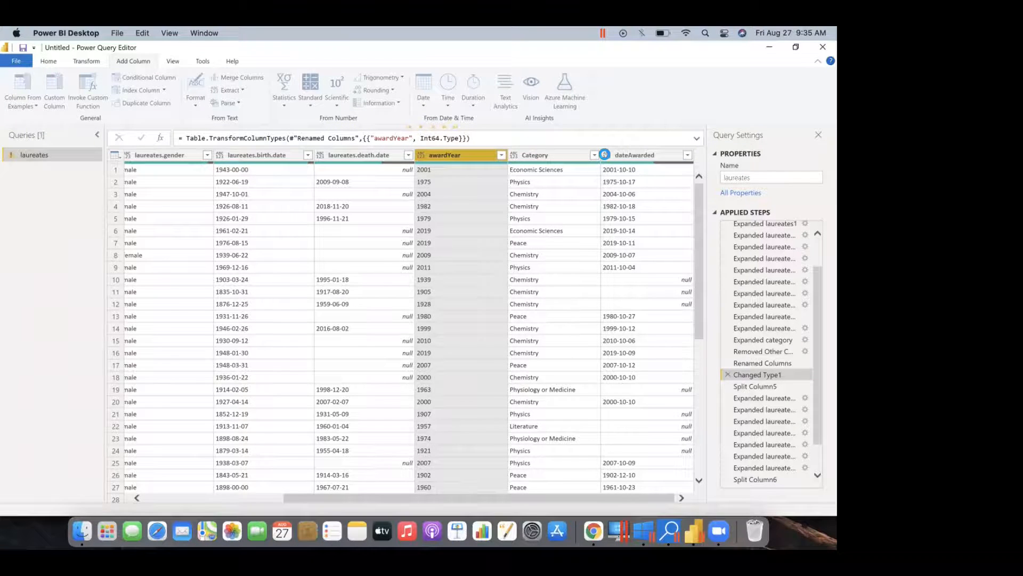
Change the dateAwarded column's data type to Date, accepting the inserted intermediate step
click(619, 158)
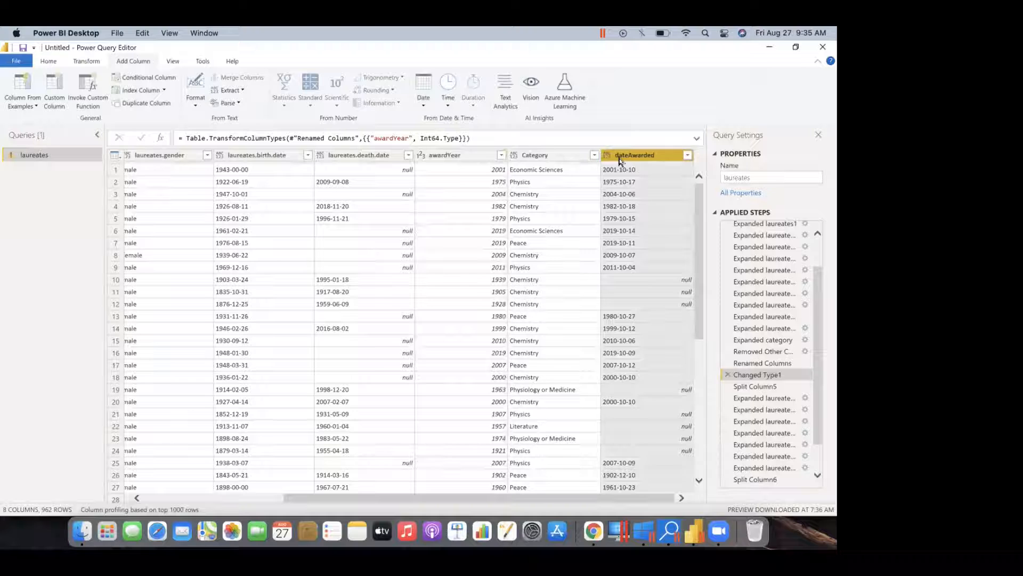
click(607, 155)
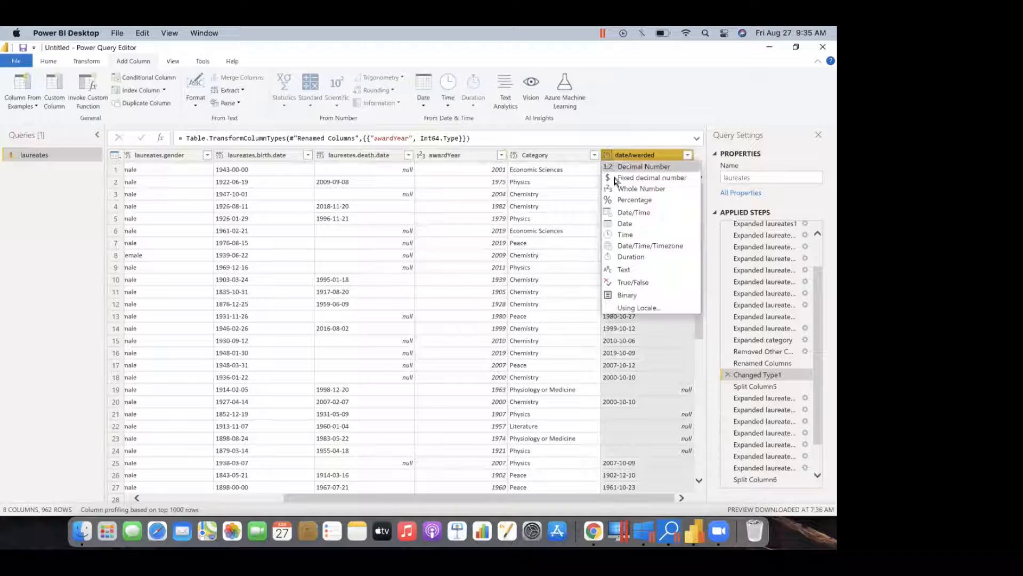
click(625, 224)
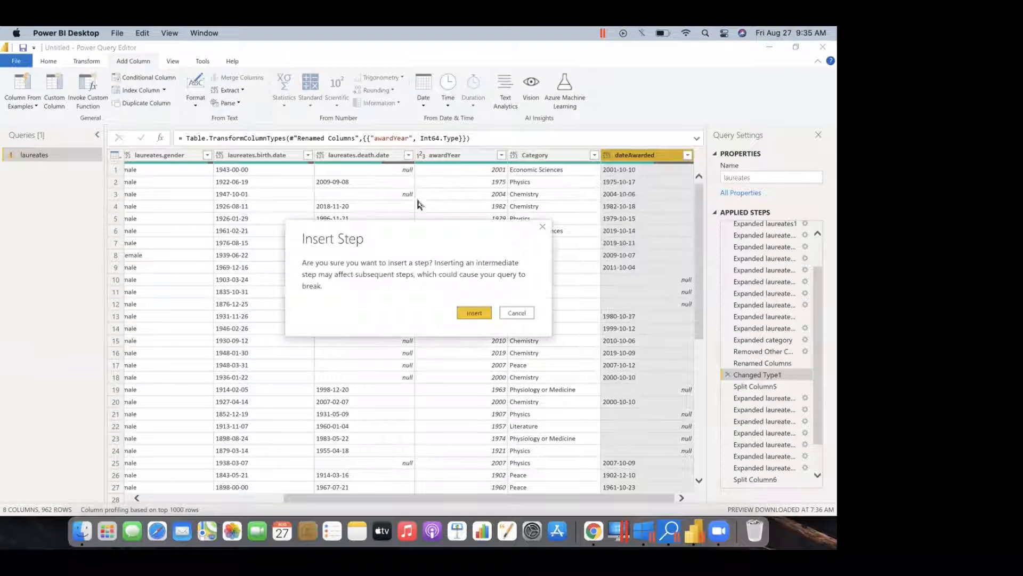
click(474, 313)
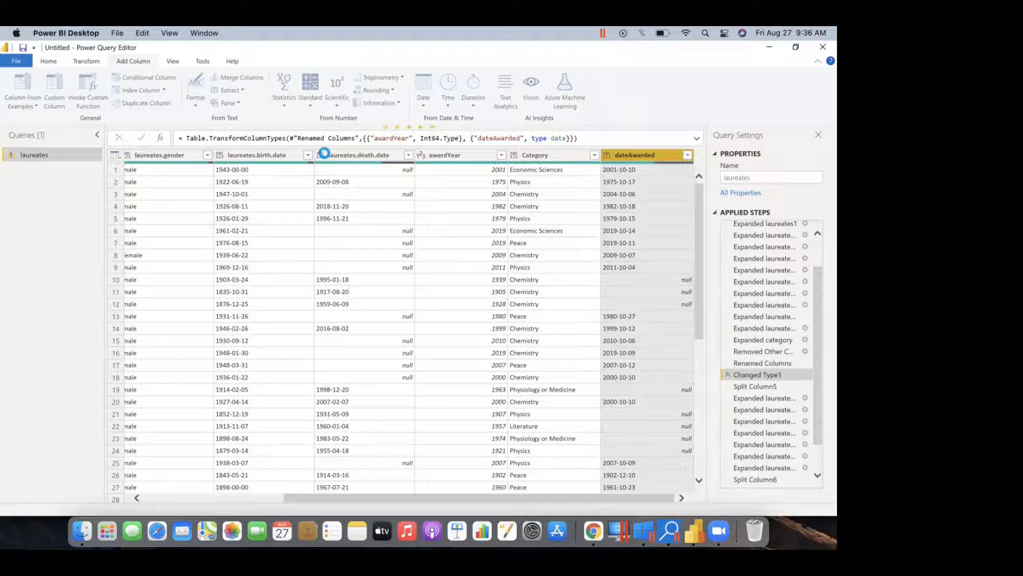
Change the laureates.death.date column's data type to Date, accepting the inserted intermediate step
click(320, 155)
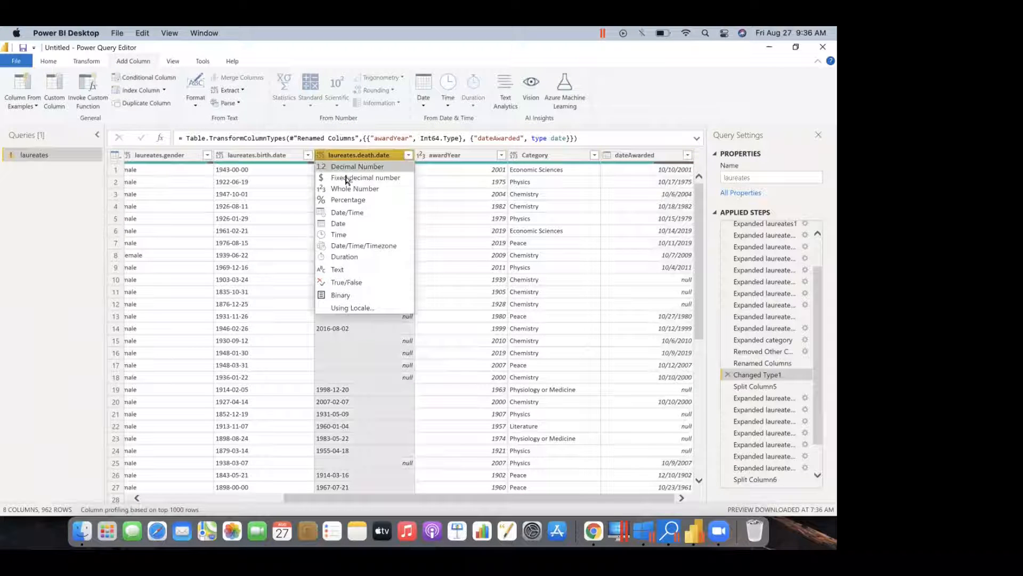
click(344, 224)
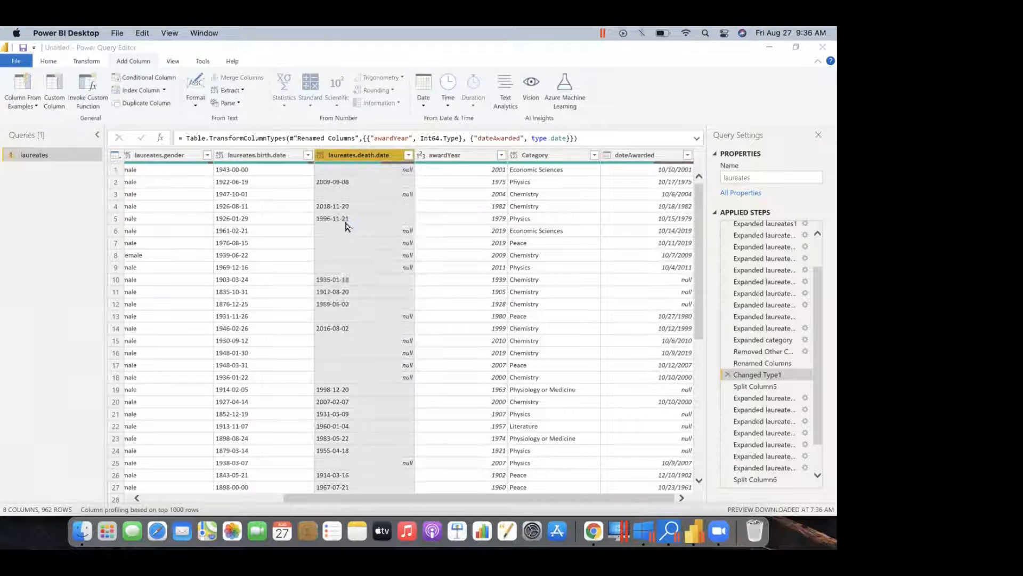
click(479, 316)
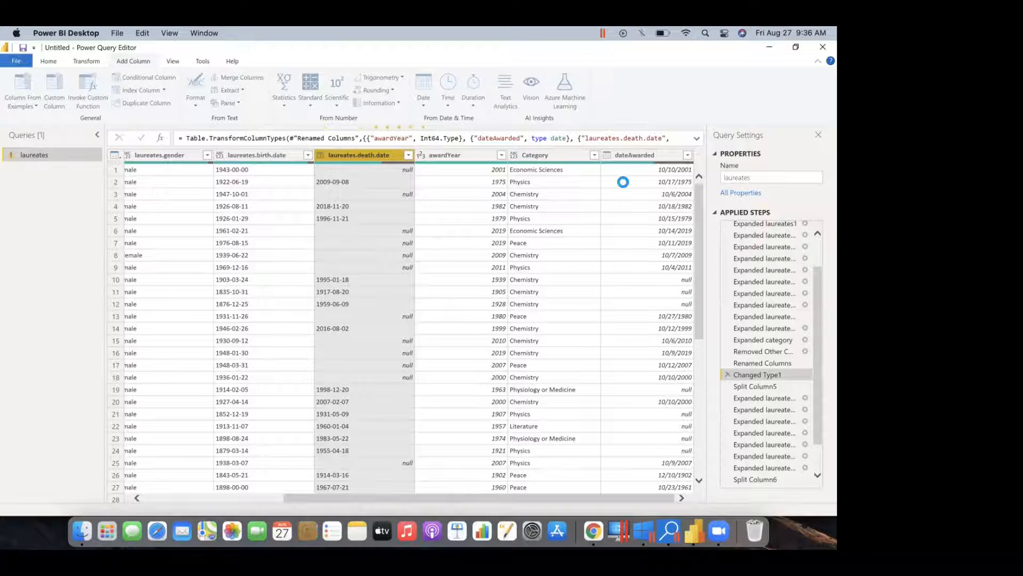
Start a new custom column as an inserted query step and name it Award Date
click(643, 156)
click(56, 94)
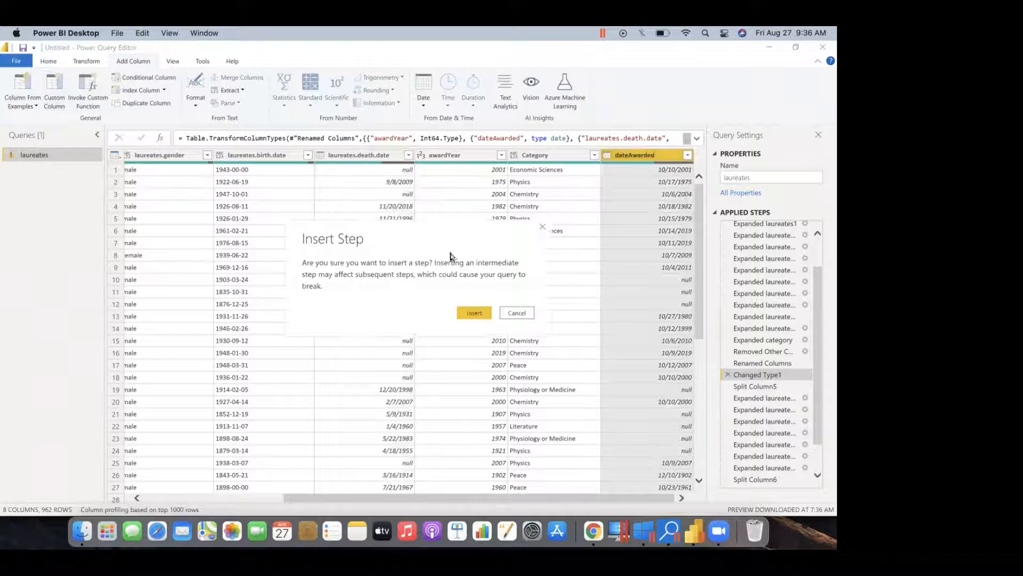
click(470, 313)
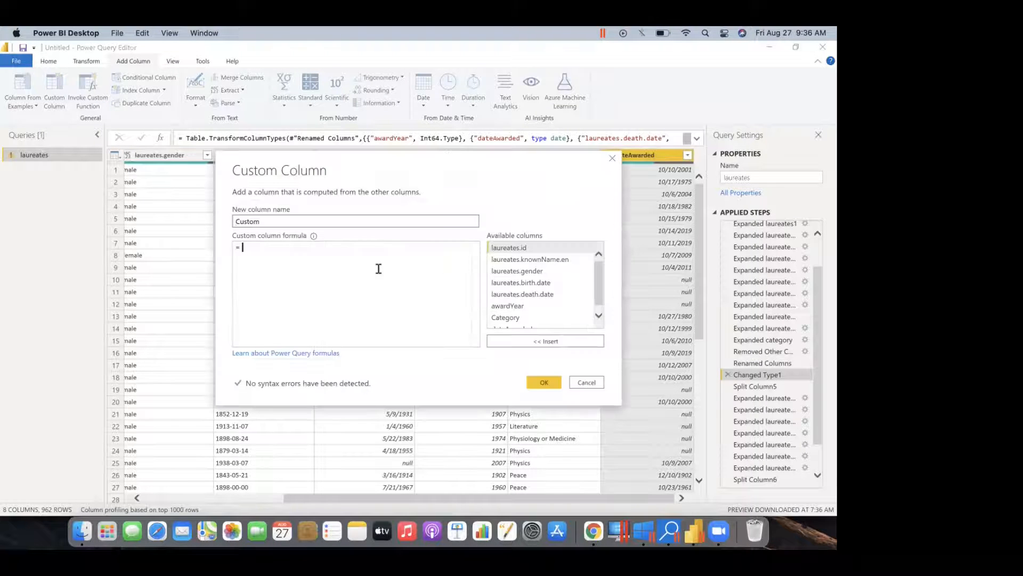
click(283, 219)
drag(283, 218, 219, 223)
text(Award)
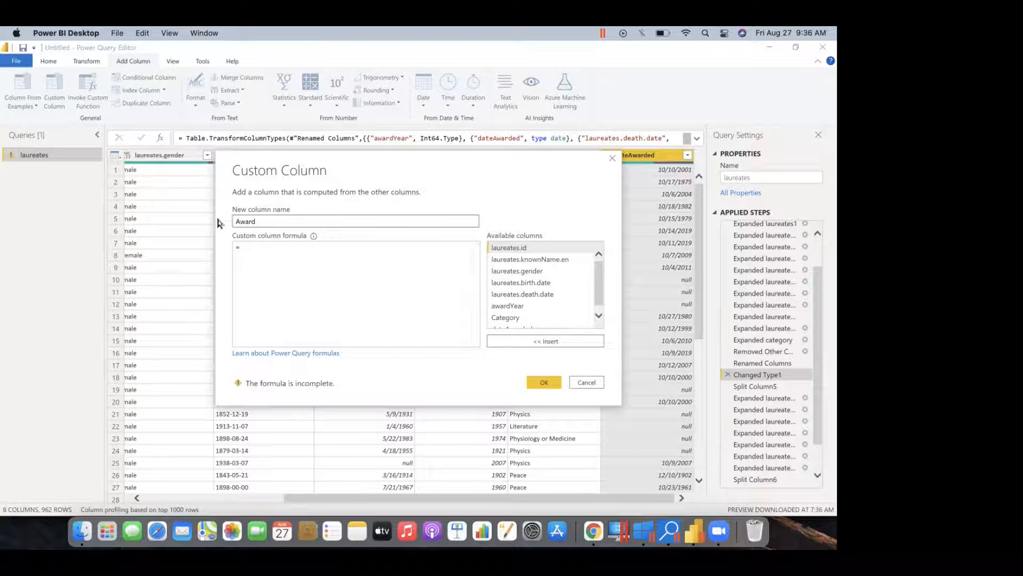
text( Date)
Begin the Award Date formula with the condition if [dateAwarded] = null then #date
click(269, 248)
text(if)
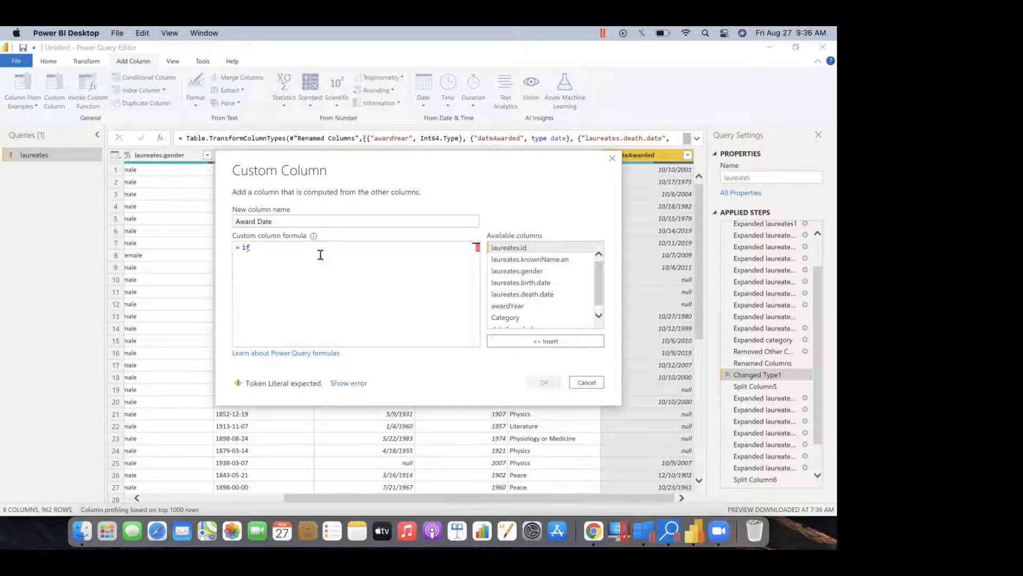
scroll(600, 285, down, 1)
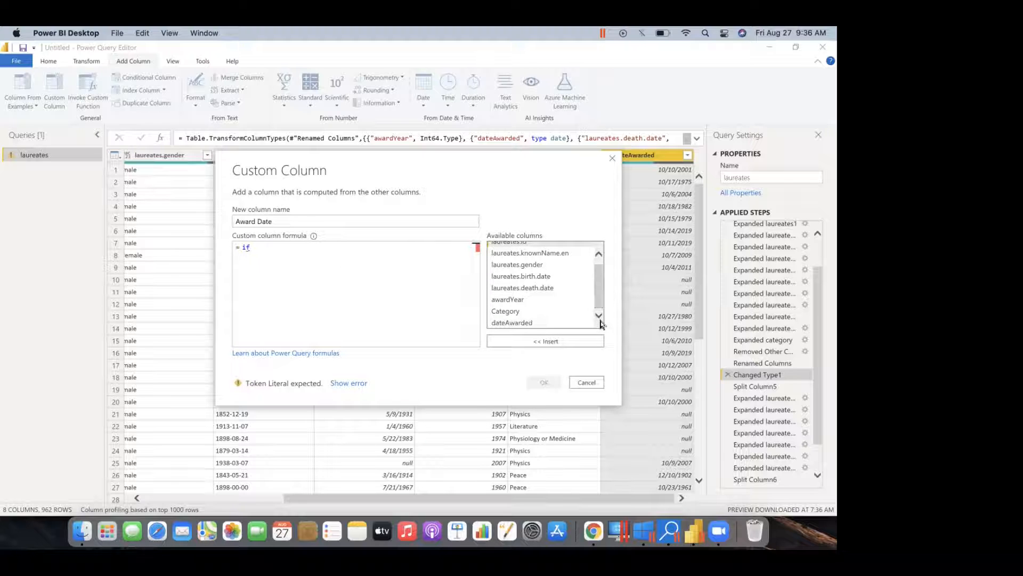
double_click(559, 322)
text(=)
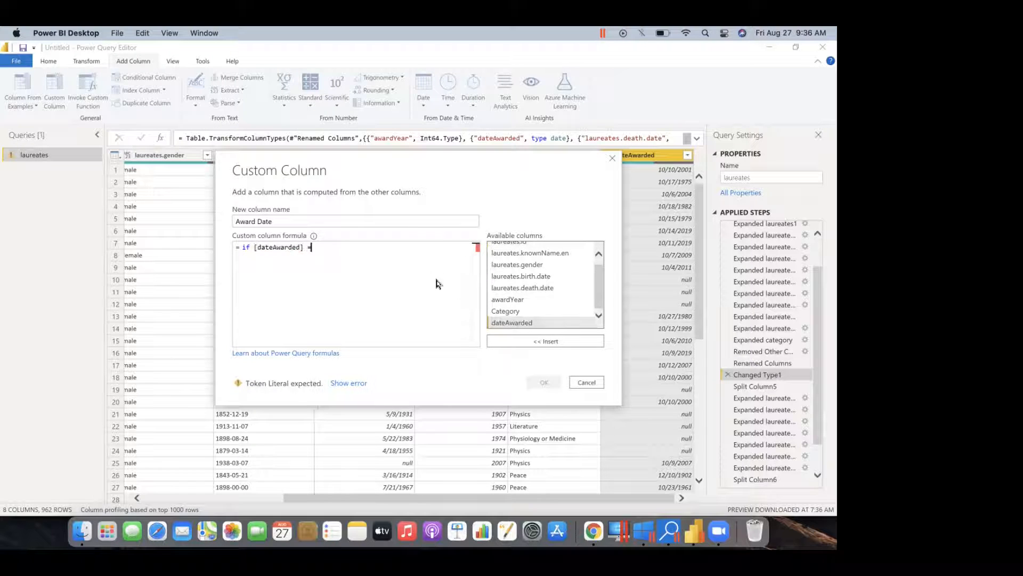
text( null then #date)
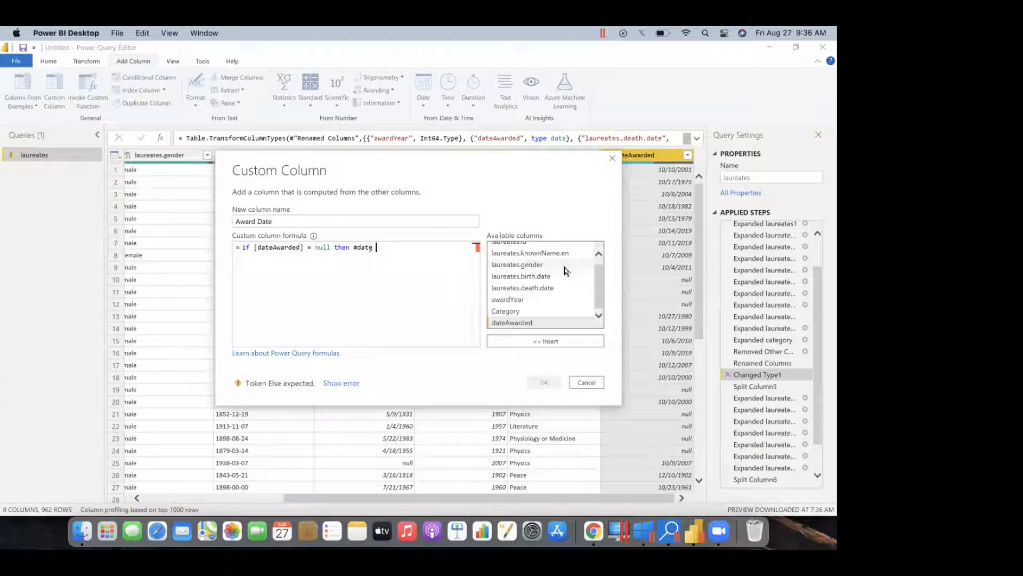
Complete the Award Date formula with #date([awardYear],1,1) else [dateAwarded] and create the column
key(BackSpace)
text(()
double_click(530, 300)
text(,1,1)
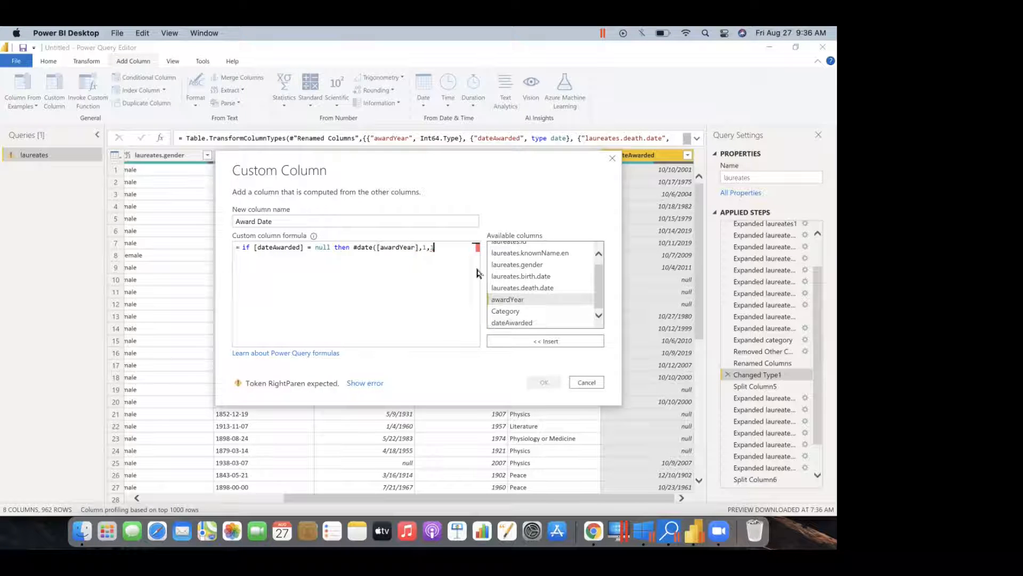
text())
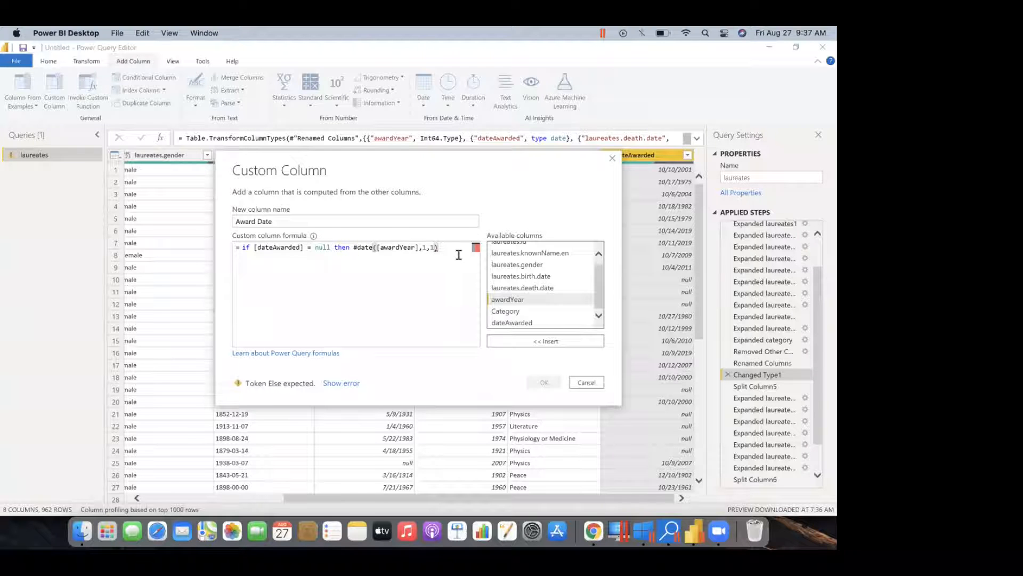
text(else)
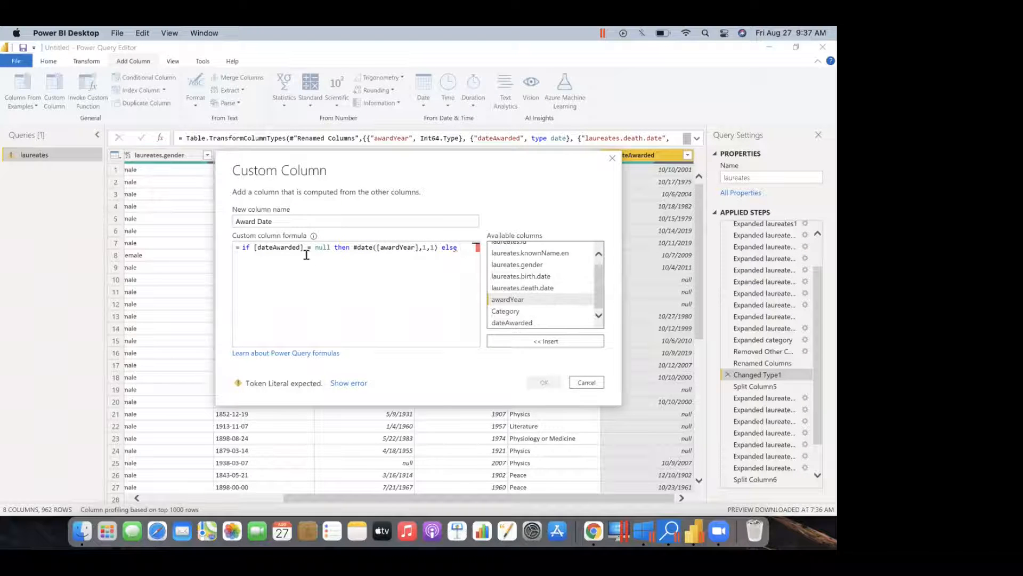
double_click(525, 322)
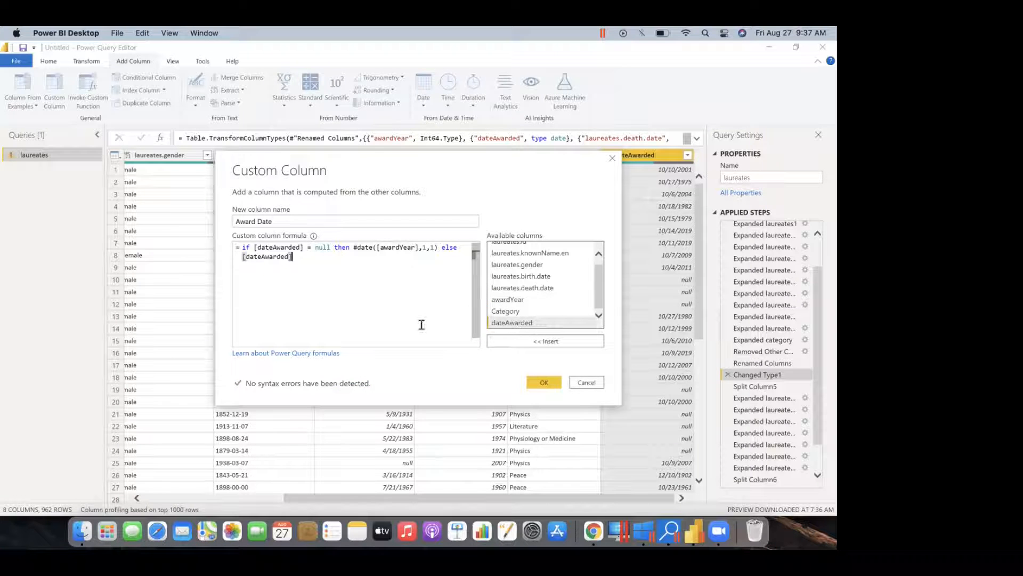
click(544, 381)
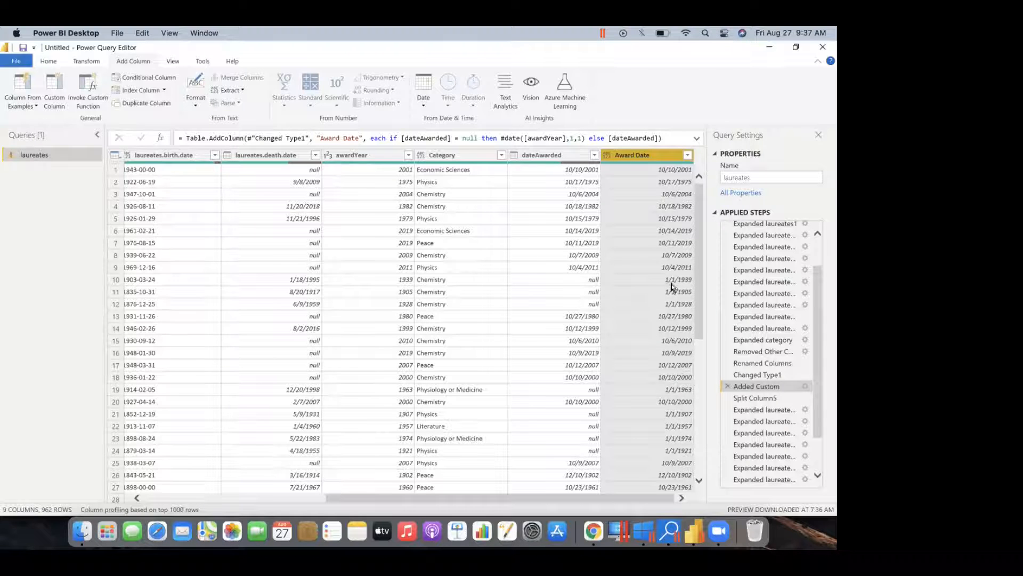
Change the Award Date column's data type to Date, accepting the inserted intermediate step
click(607, 155)
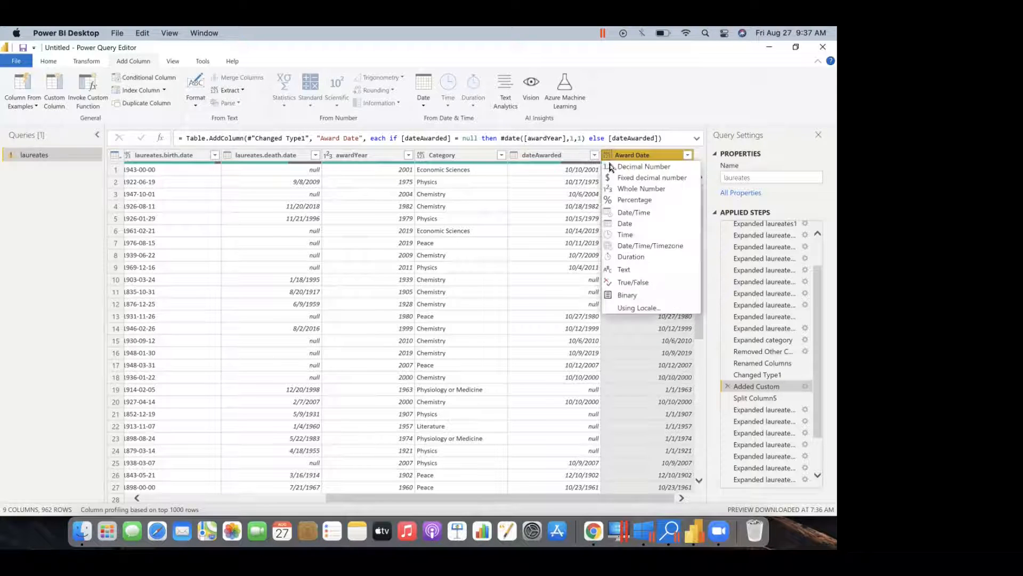
click(627, 224)
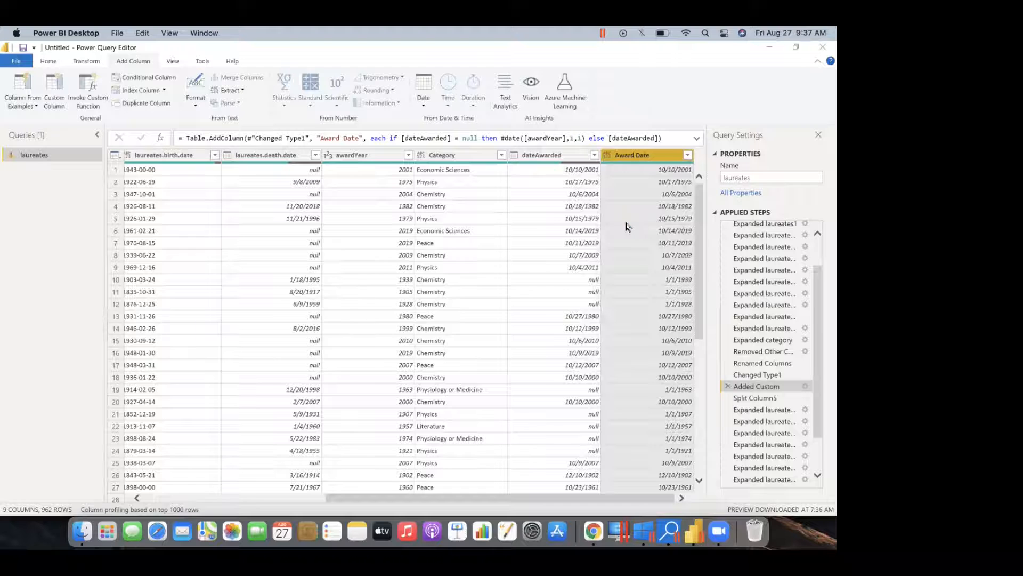
click(477, 315)
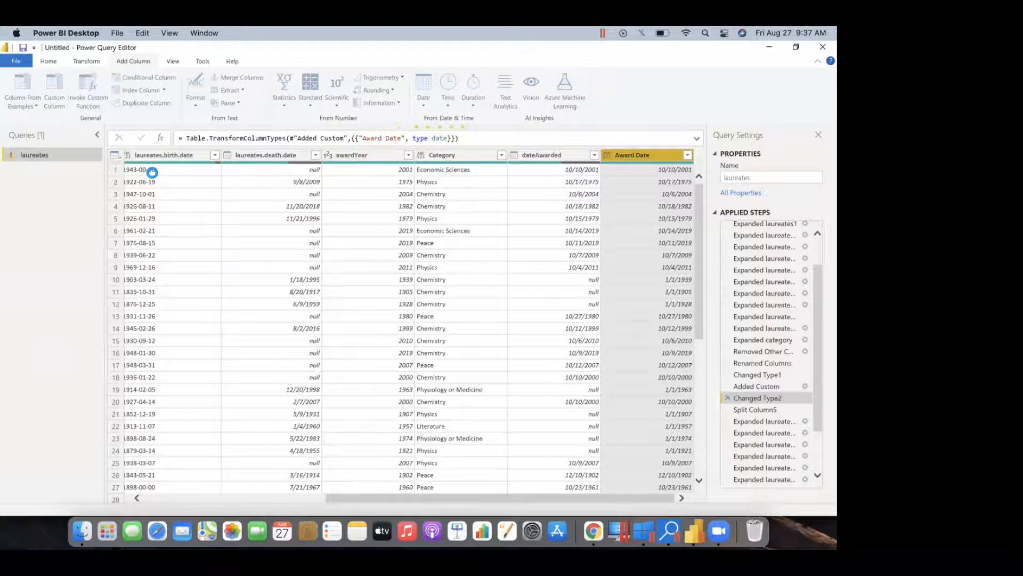
Replace -00-00 with -01-01 in the laureates.birth.date column, as an inserted query step
scroll(154, 177, left, 1)
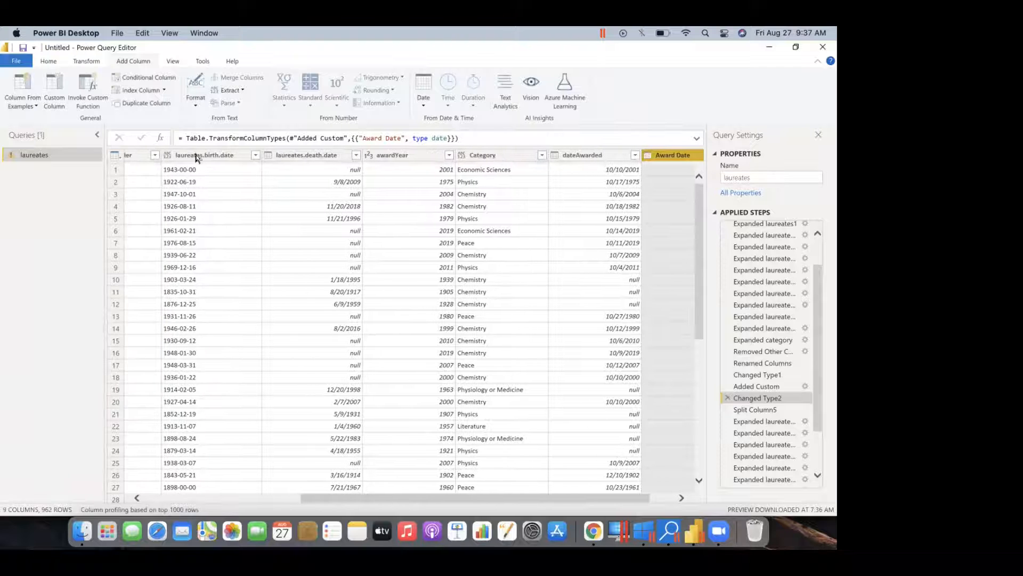
click(255, 155)
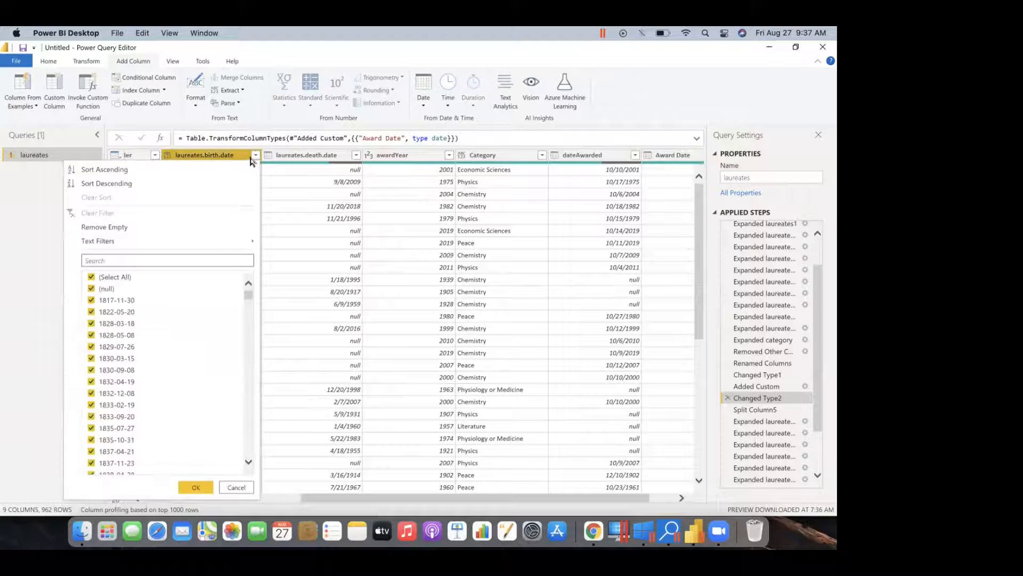
click(213, 158)
right_click(213, 157)
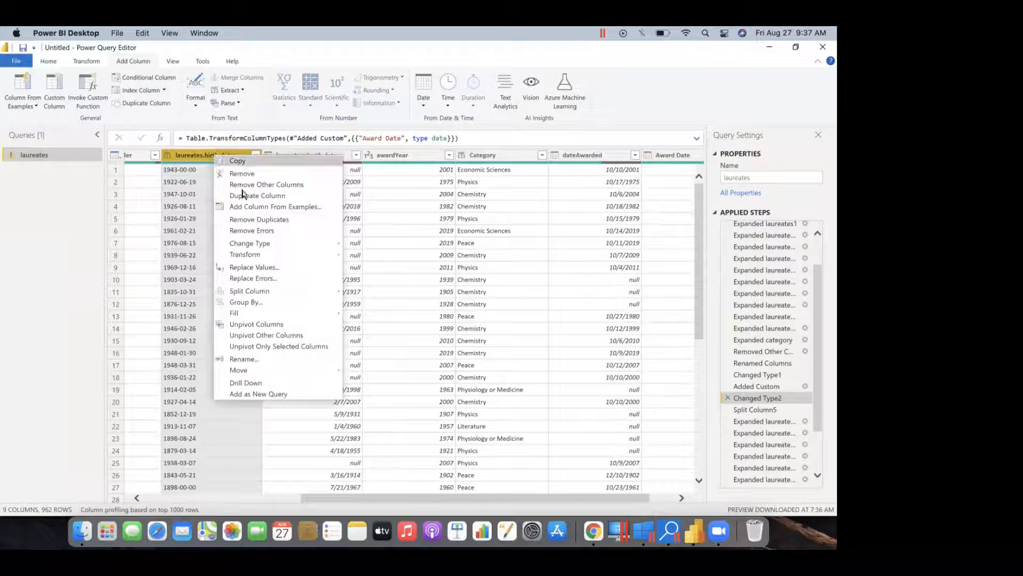
click(259, 278)
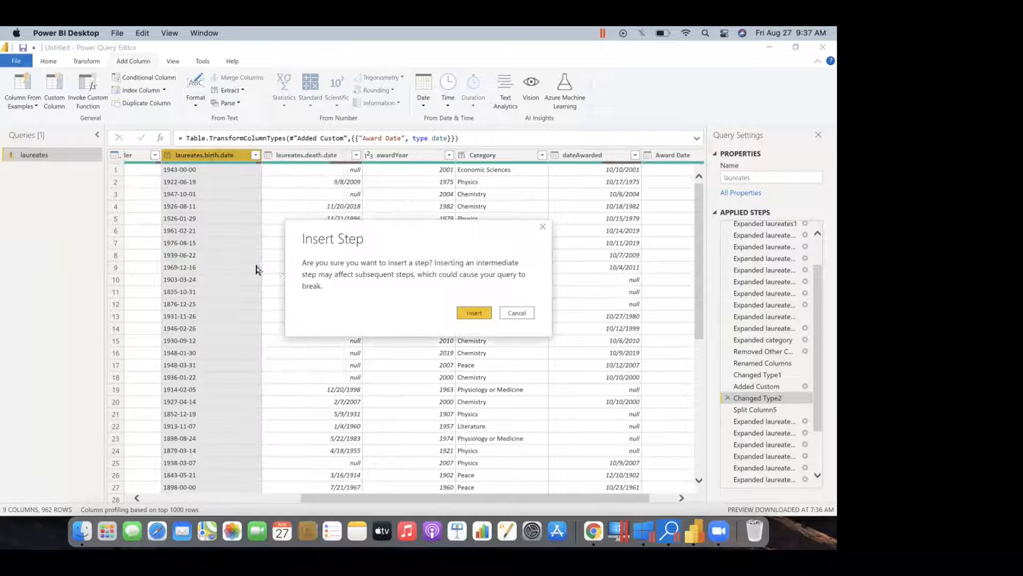
click(469, 314)
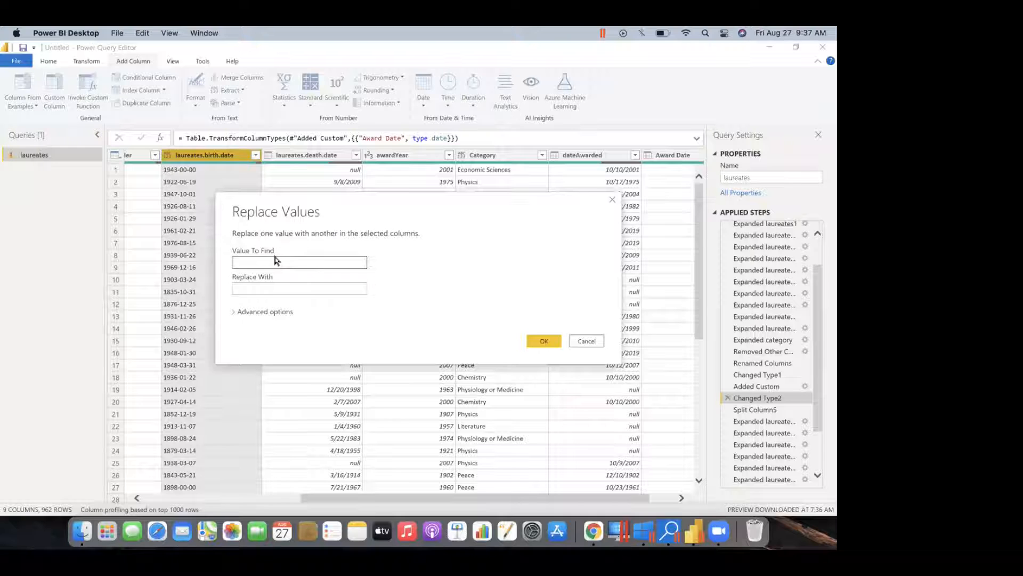
text(-00-00)
click(271, 288)
text(-01-01)
click(539, 340)
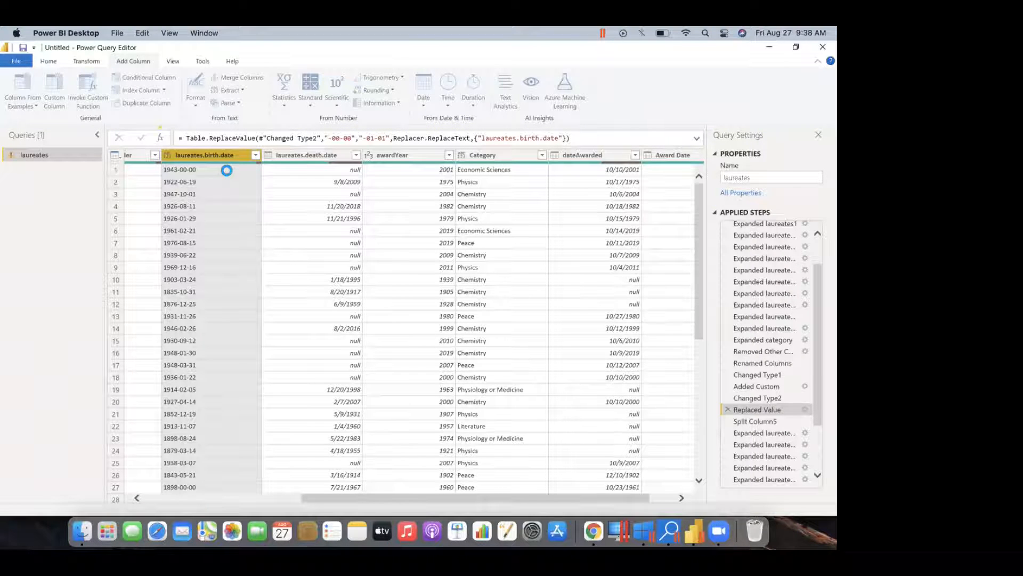
Change the laureates.birth.date column's data type to Date, accepting the inserted intermediate step
click(168, 156)
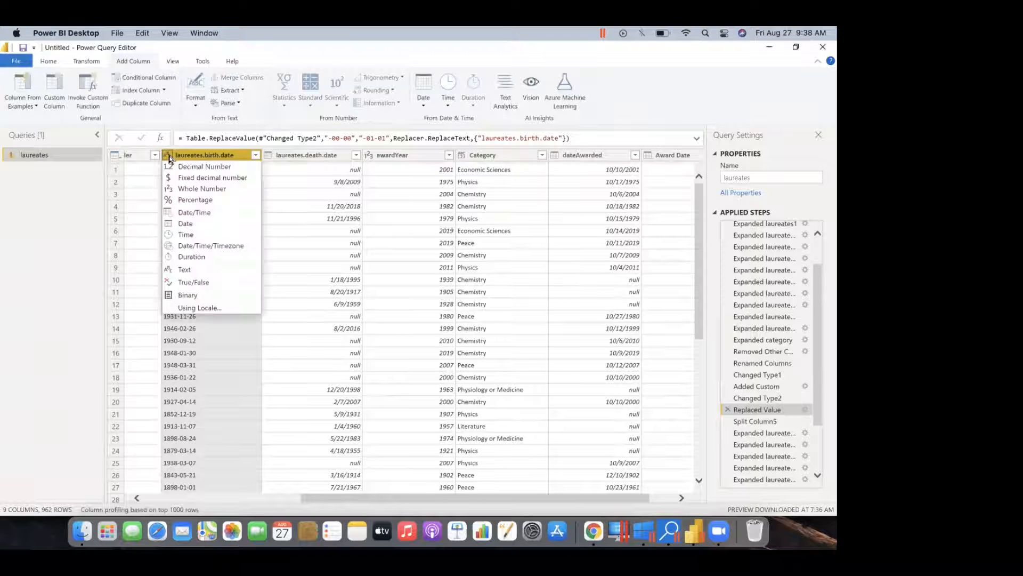
click(194, 223)
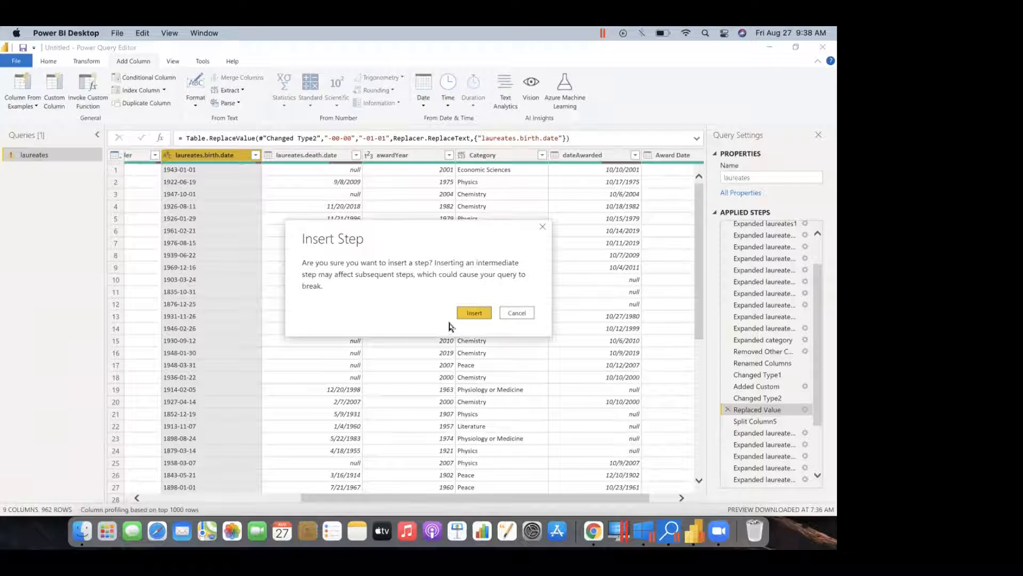
click(473, 314)
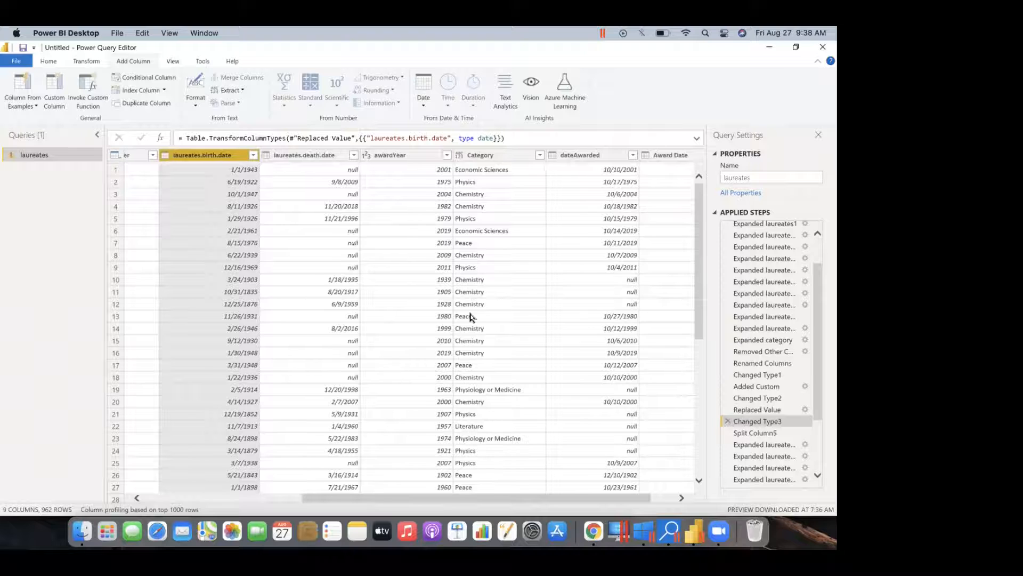
Start another custom column as an inserted query step and begin its formula with if
scroll(472, 317, right, 3)
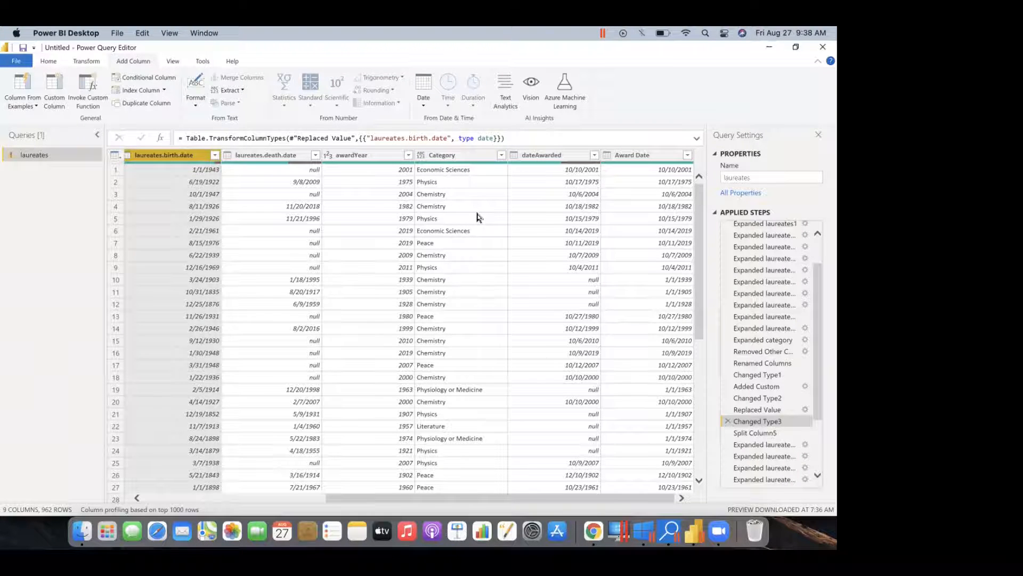
click(634, 155)
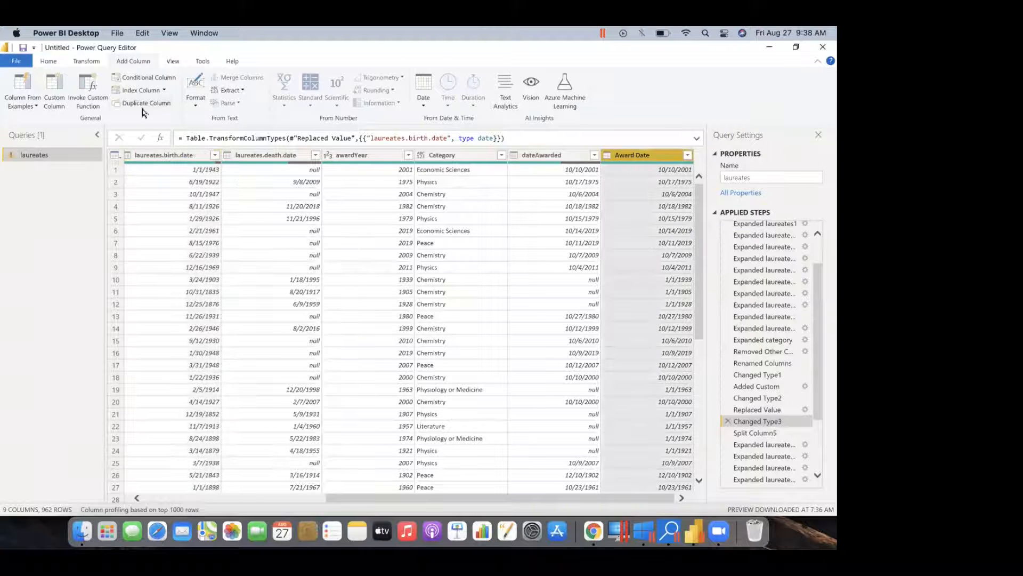
click(60, 87)
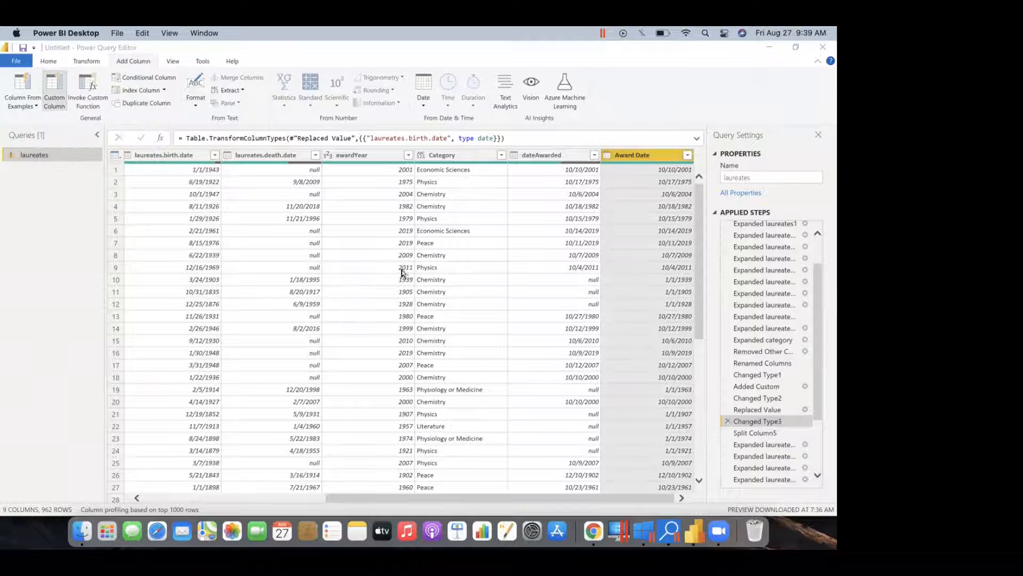
click(483, 317)
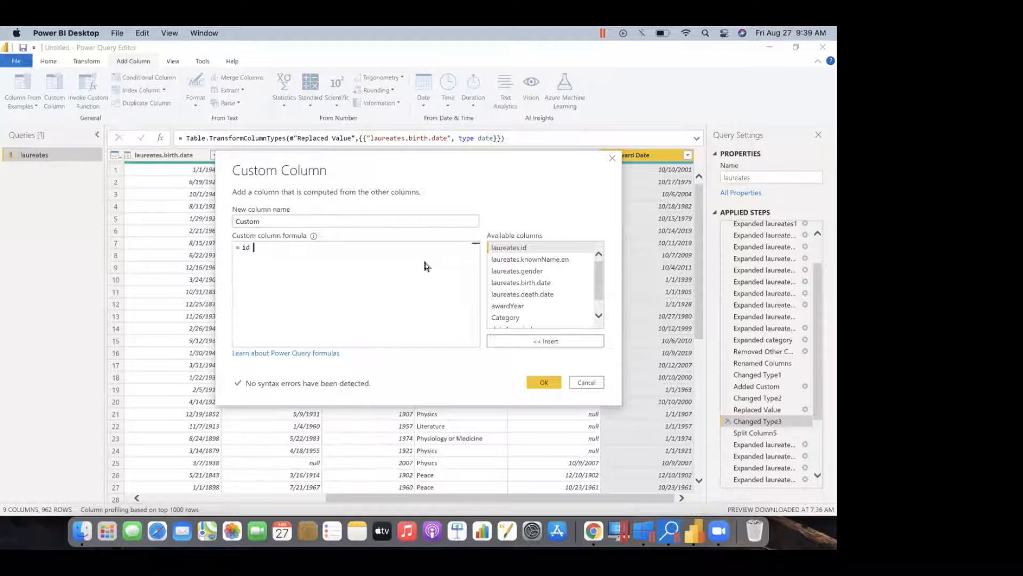
text(=)
key(Escape)
key(BackSpace)
key(BackSpace)
key(BackSpace)
text(f)
key(Escape)
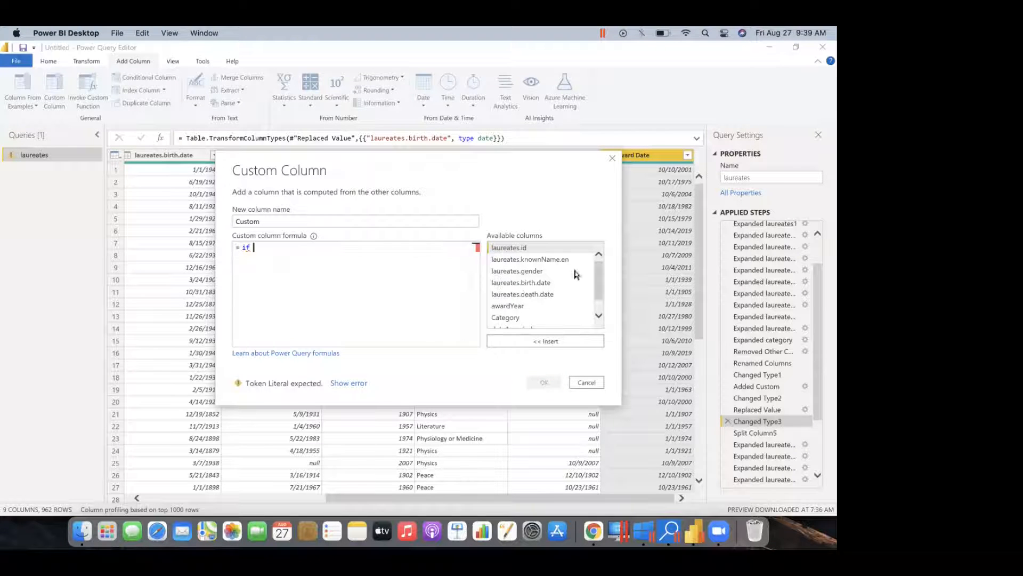
drag(600, 285, 599, 294)
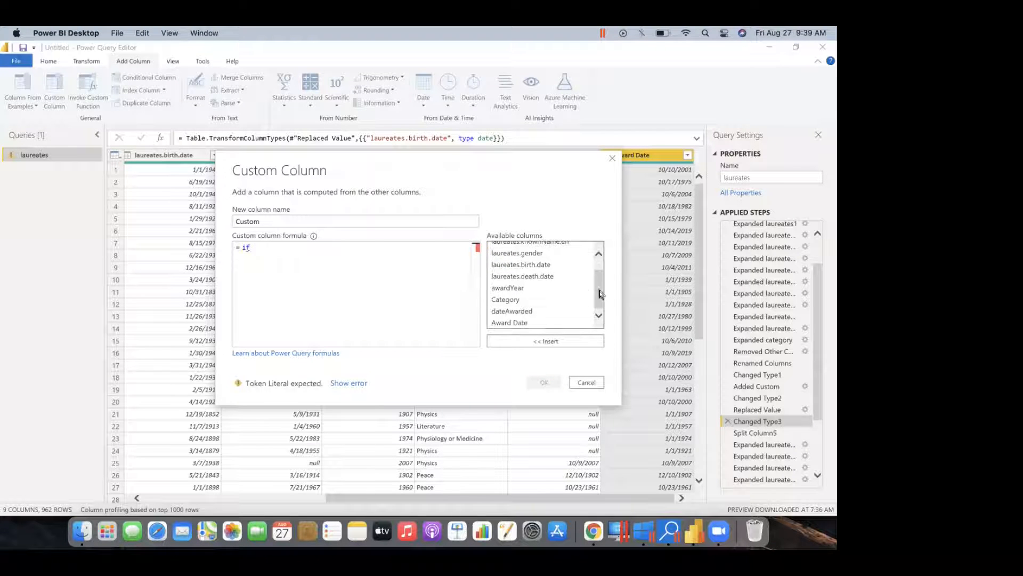
double_click(536, 266)
key(BackSpace)
key(BackSpace)
key(BackSpace)
key(BackSpace)
key(BackSpace)
key(BackSpace)
key(BackSpace)
key(BackSpace)
key(BackSpace)
key(BackSpace)
key(BackSpace)
key(BackSpace)
key(BackSpace)
key(BackSpace)
key(BackSpace)
key(BackSpace)
key(BackSpace)
key(BackSpace)
key(BackSpace)
key(BackSpace)
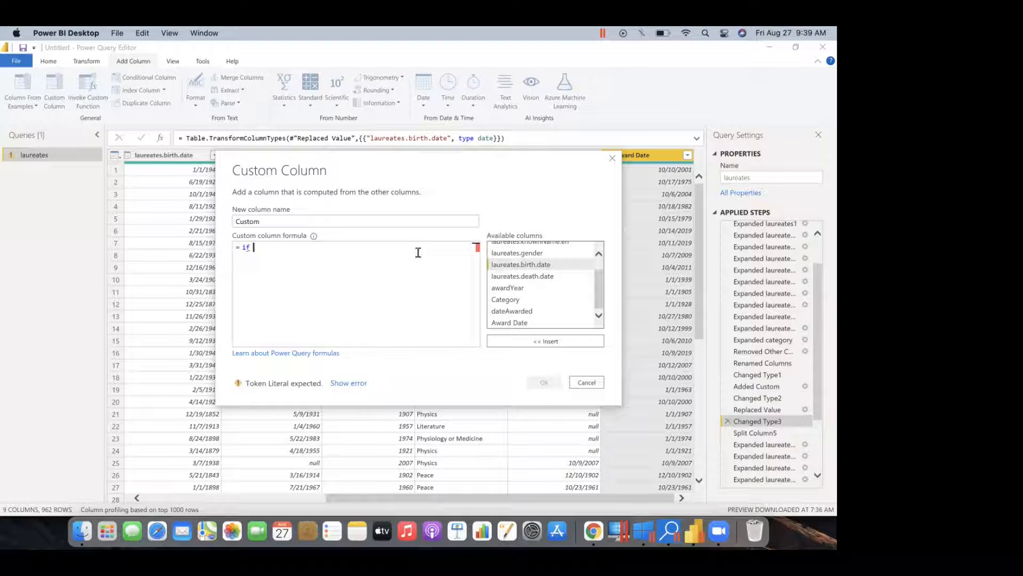
Add the condition [laureates.death.date]<> null and [laureates.death.date] <[Award Date] to the custom column formula
double_click(502, 277)
text(<> )
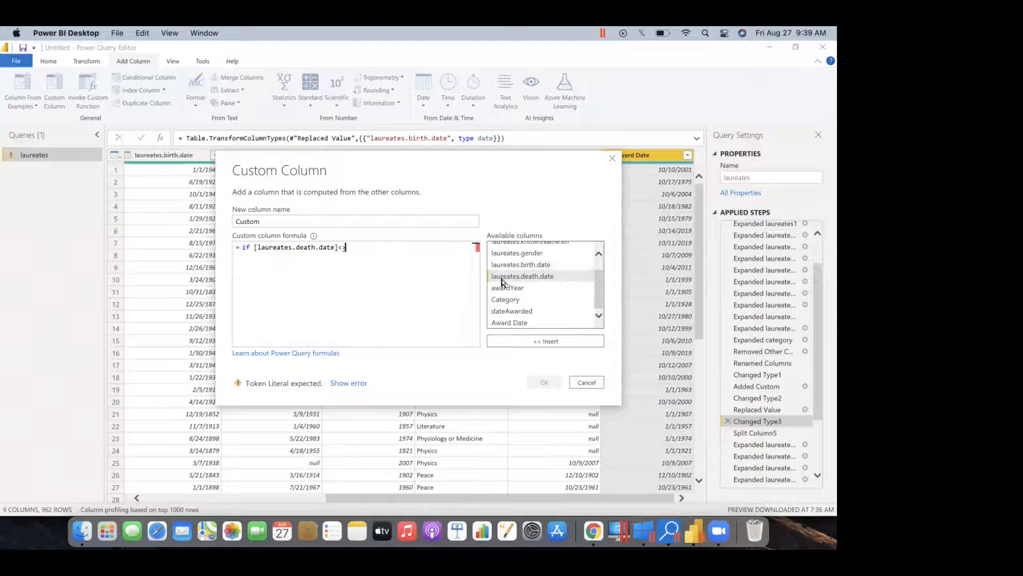
text(null and)
double_click(560, 280)
text(<)
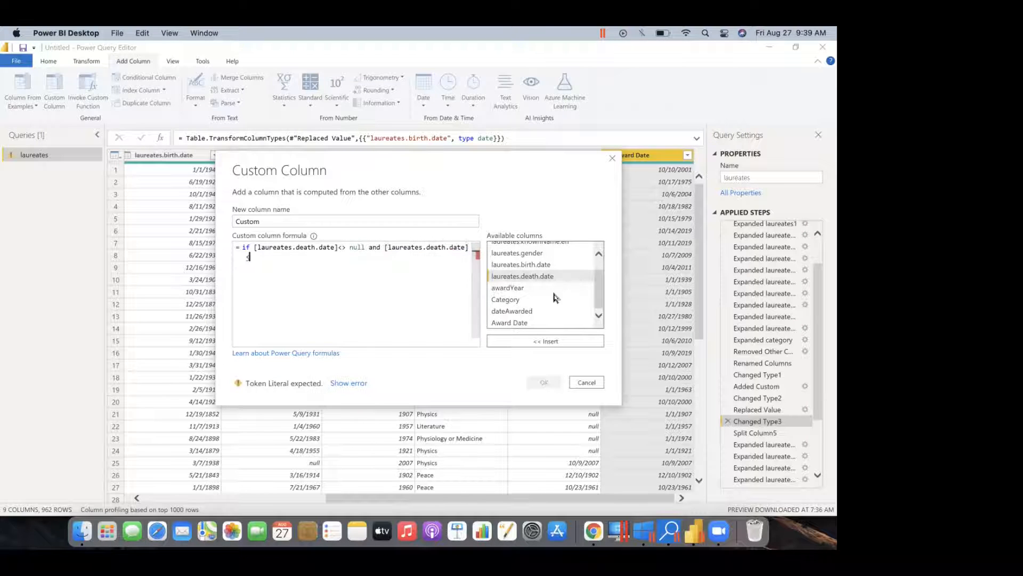
double_click(540, 323)
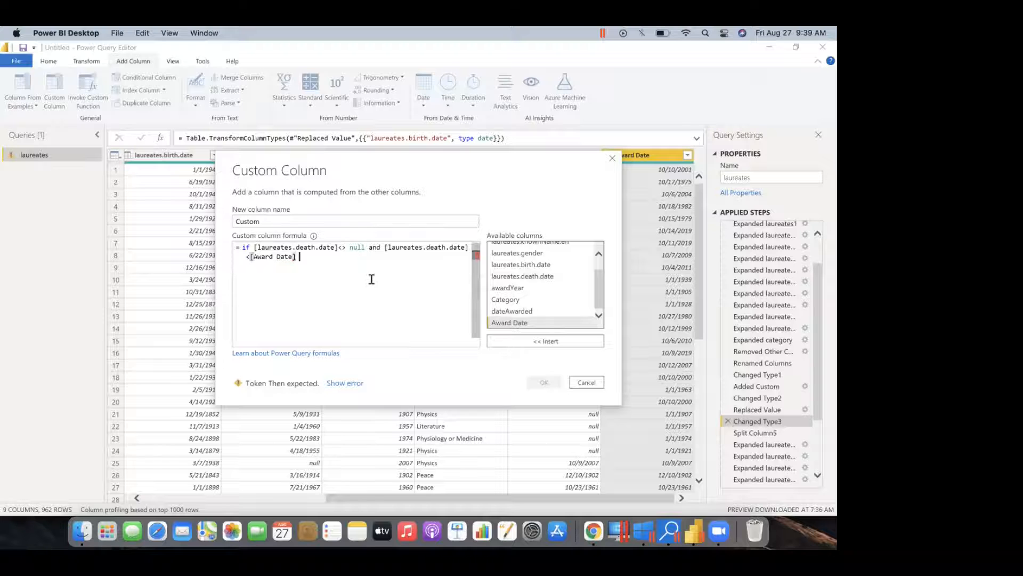
Finish the custom column formula with then [laureates.death.date] else [Award Date]
text(the )
text(en)
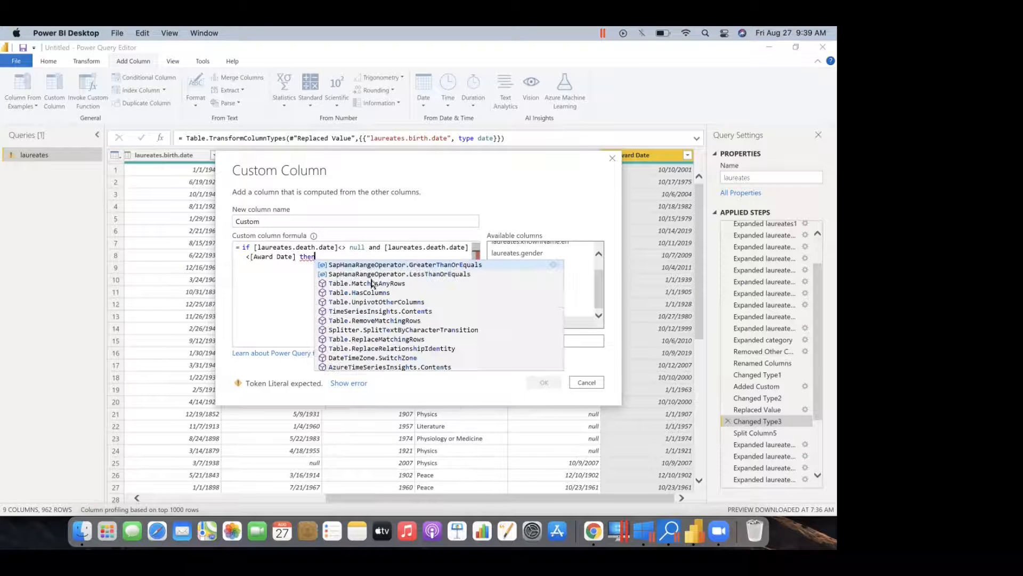
key(Escape)
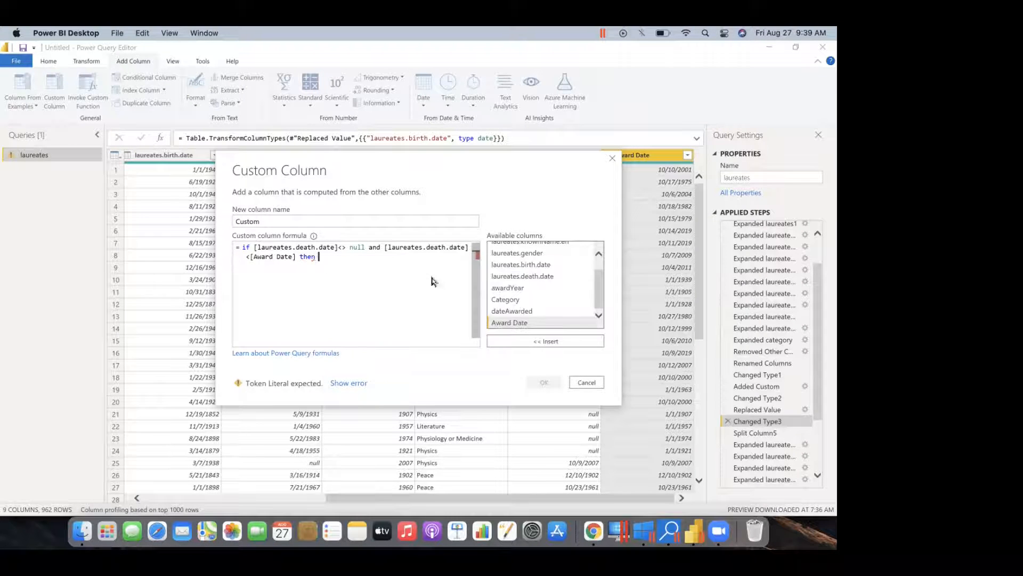
click(517, 276)
double_click(517, 277)
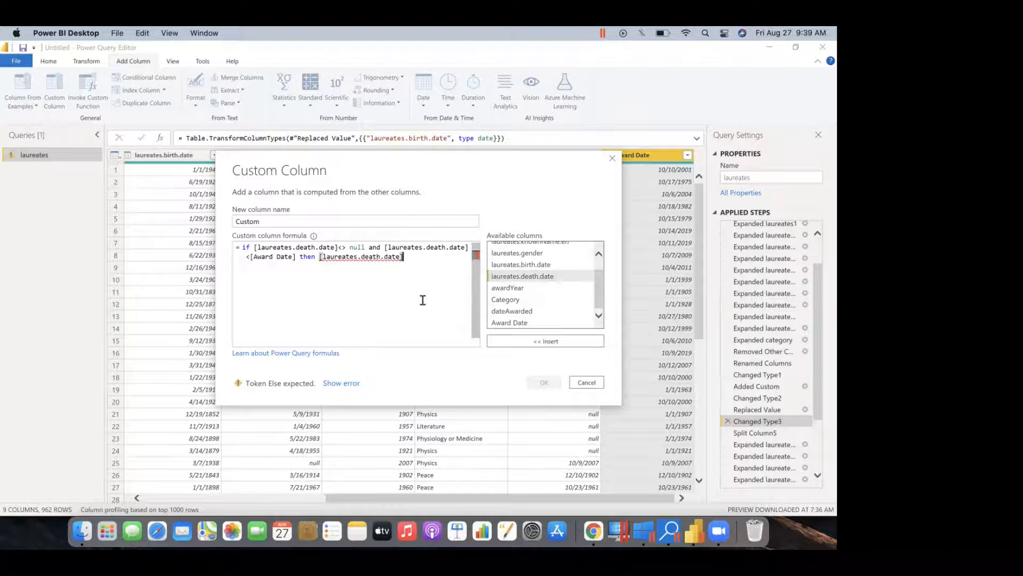
text(else)
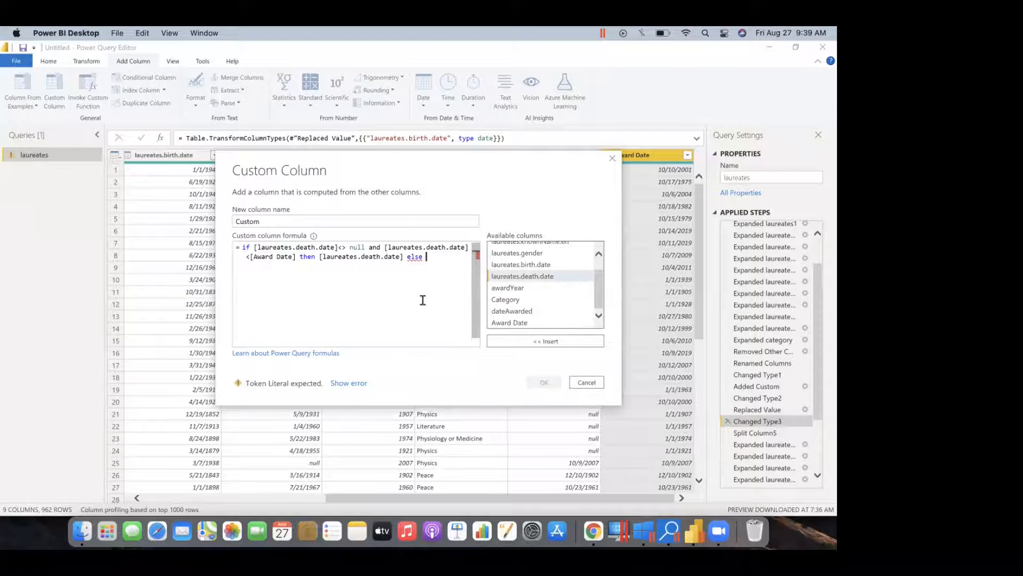
double_click(511, 322)
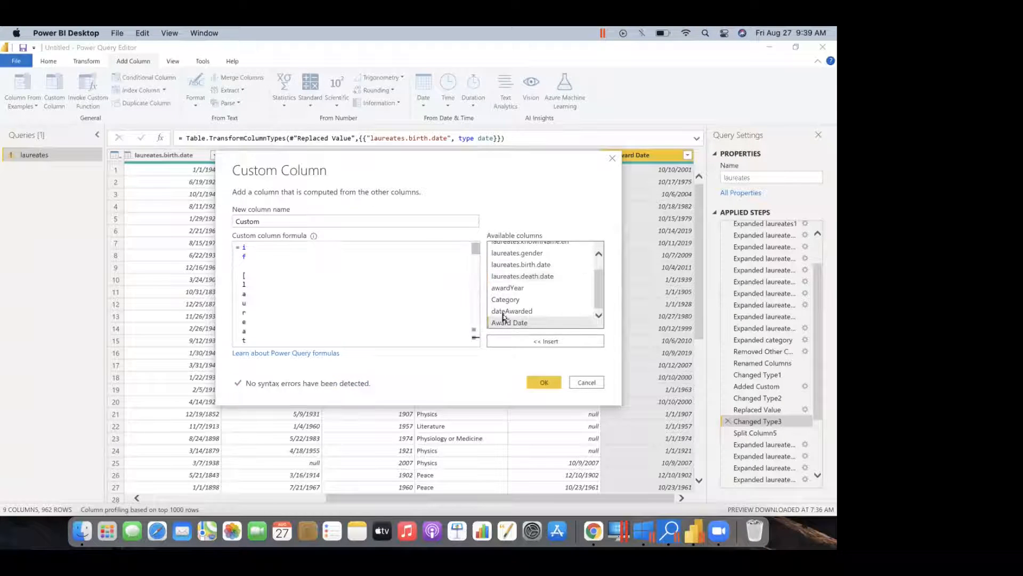
Check through the formula, name the new column Age date range and create it
scroll(344, 280, down, 5)
scroll(344, 285, down, 6)
scroll(260, 319, up, 10)
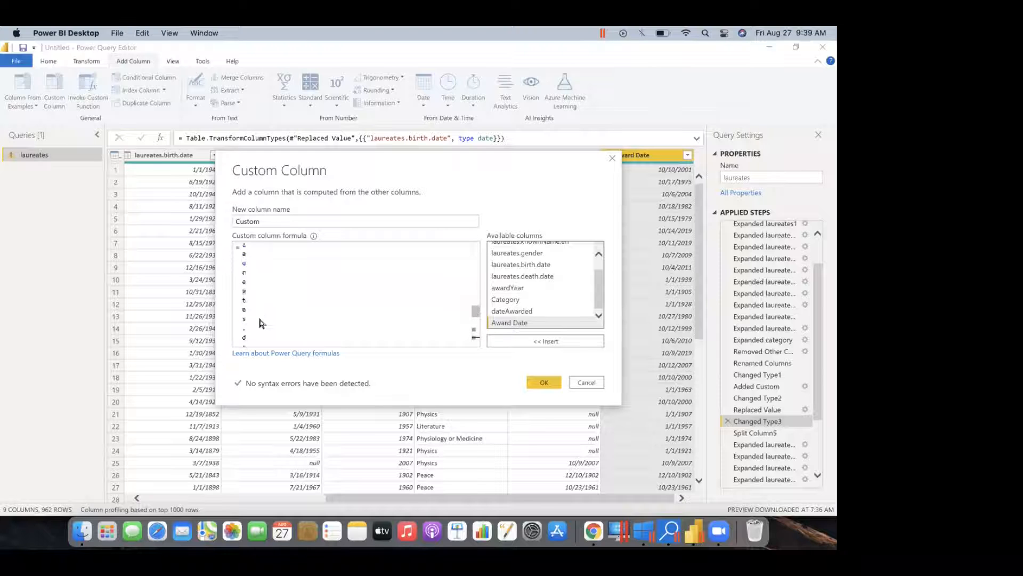
text(if [)
drag(273, 220, 198, 226)
text(Age date range)
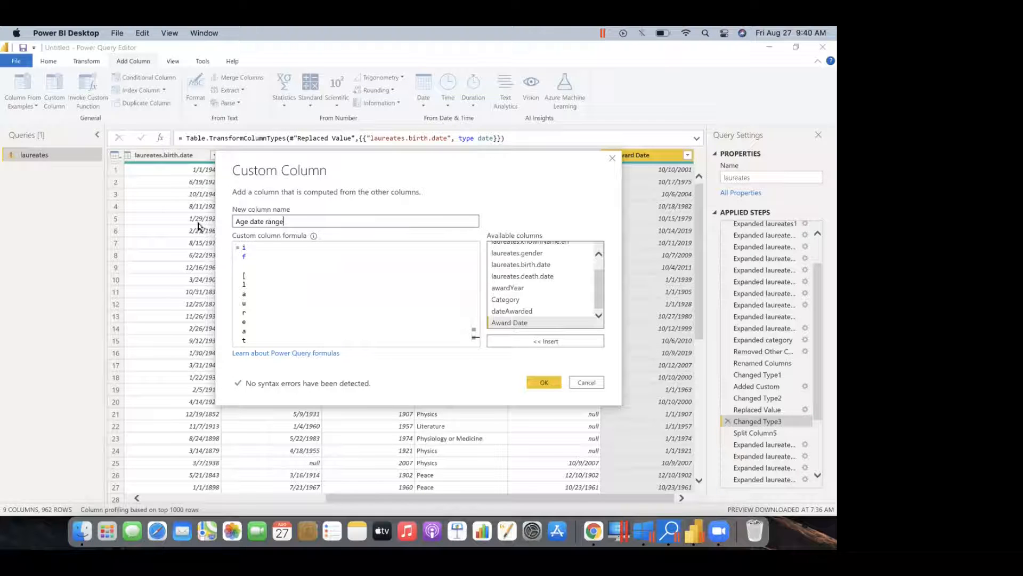
click(544, 382)
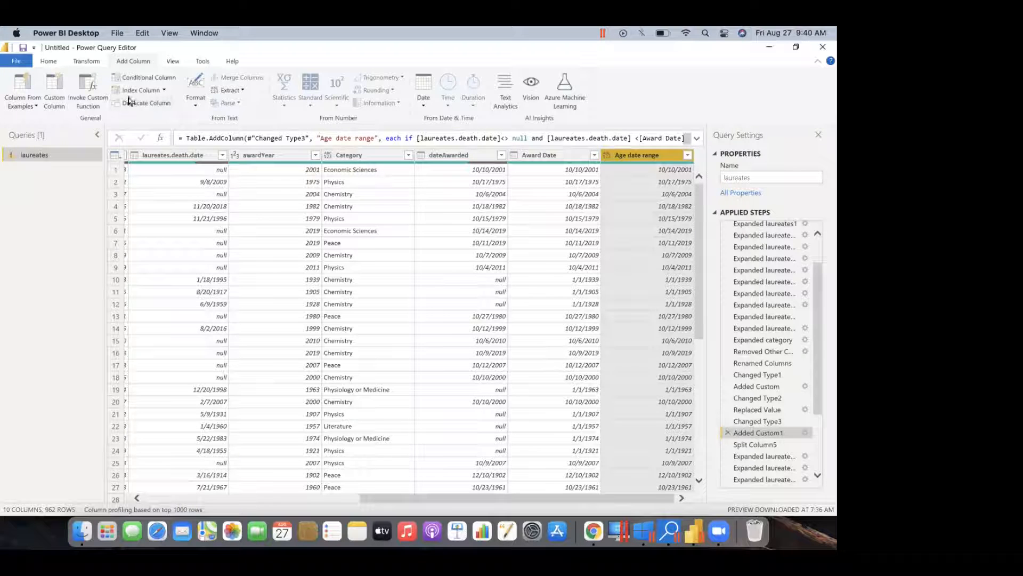
Set the Age date range column's data type to Date as an inserted query step
click(606, 156)
click(624, 221)
click(465, 312)
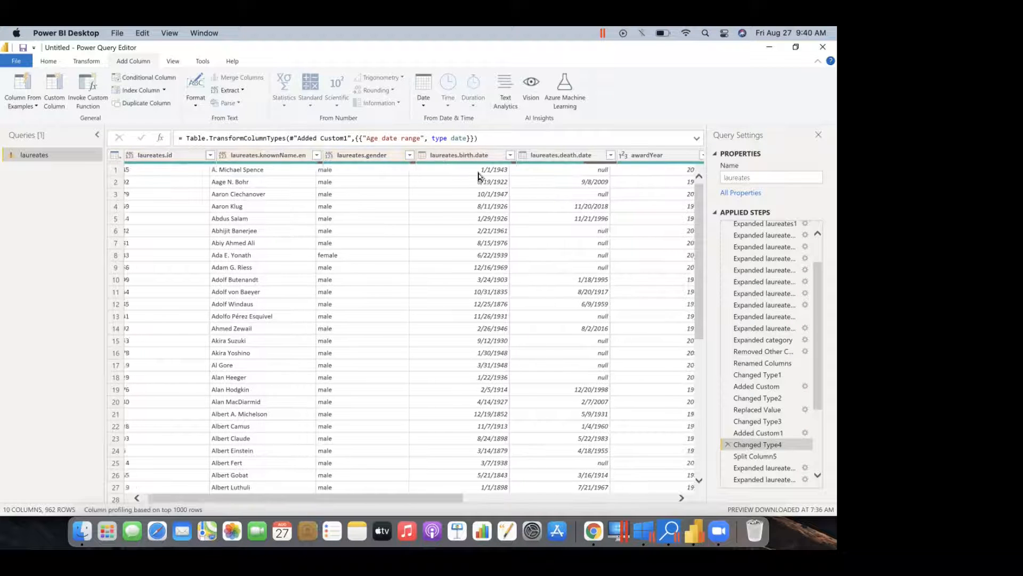
scroll(479, 176, right, 3)
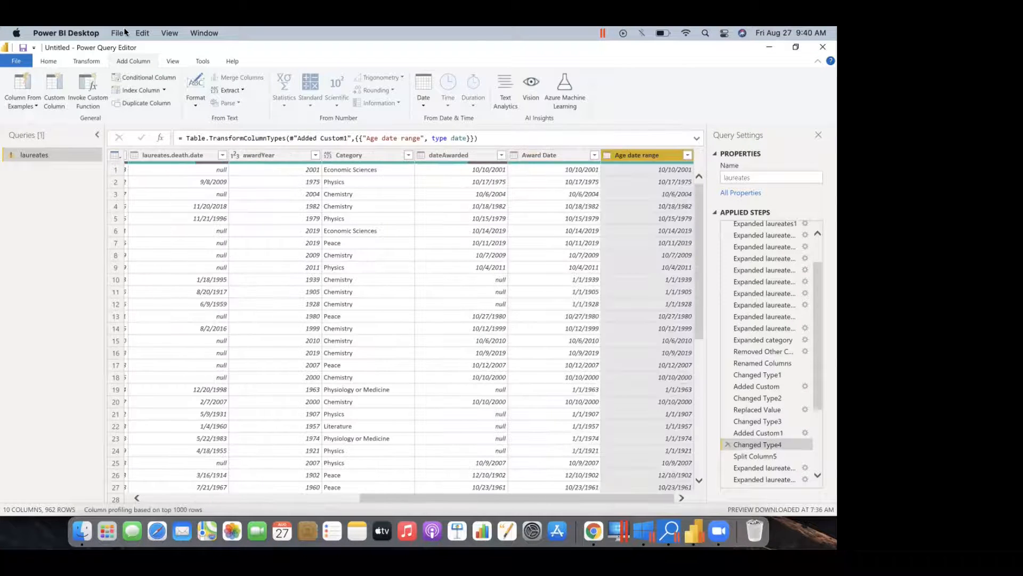
Try to close the query editor and apply the changes to the report, then expand the collapsed Fields list
click(56, 59)
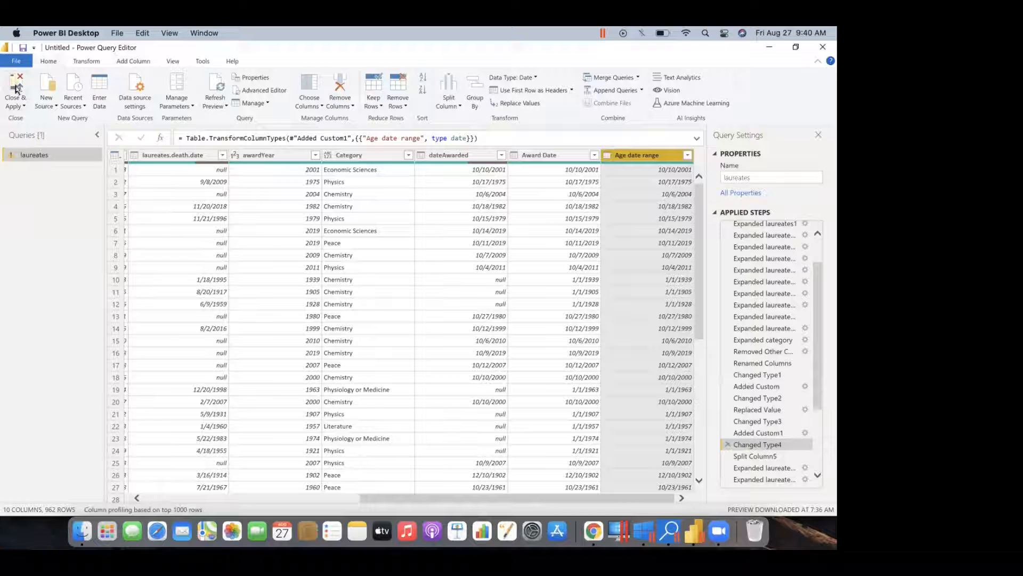
click(26, 109)
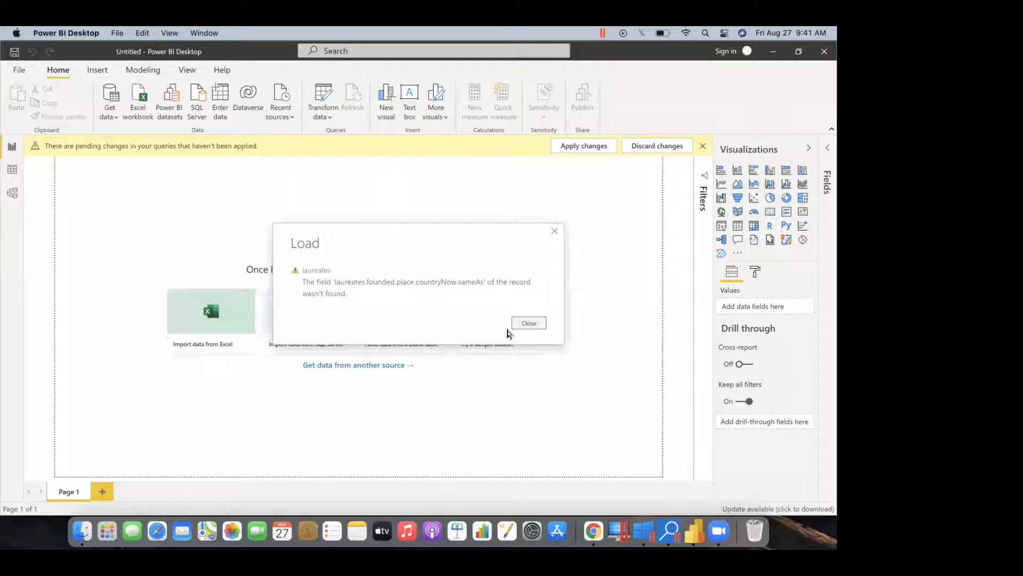
click(536, 324)
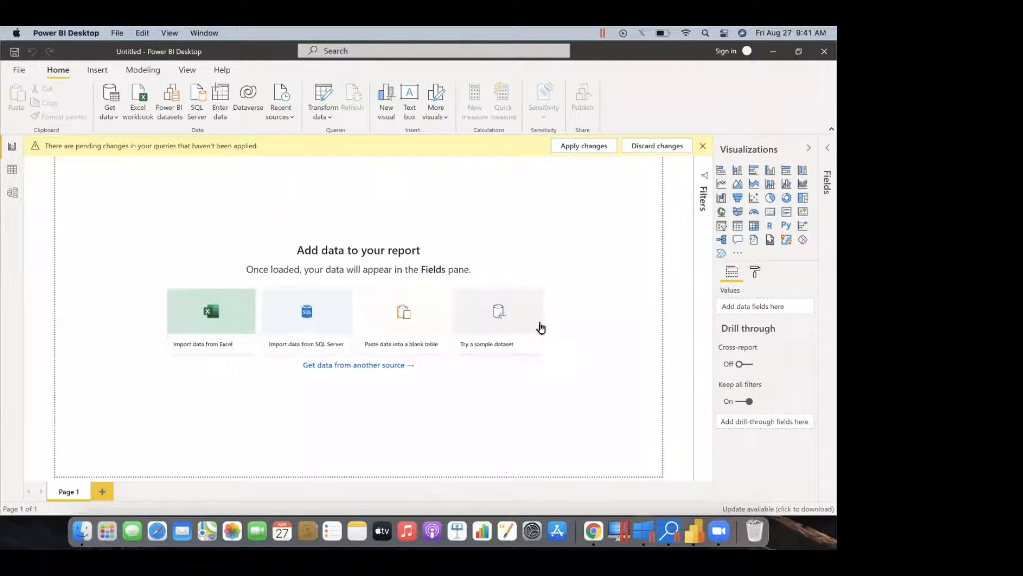
click(823, 160)
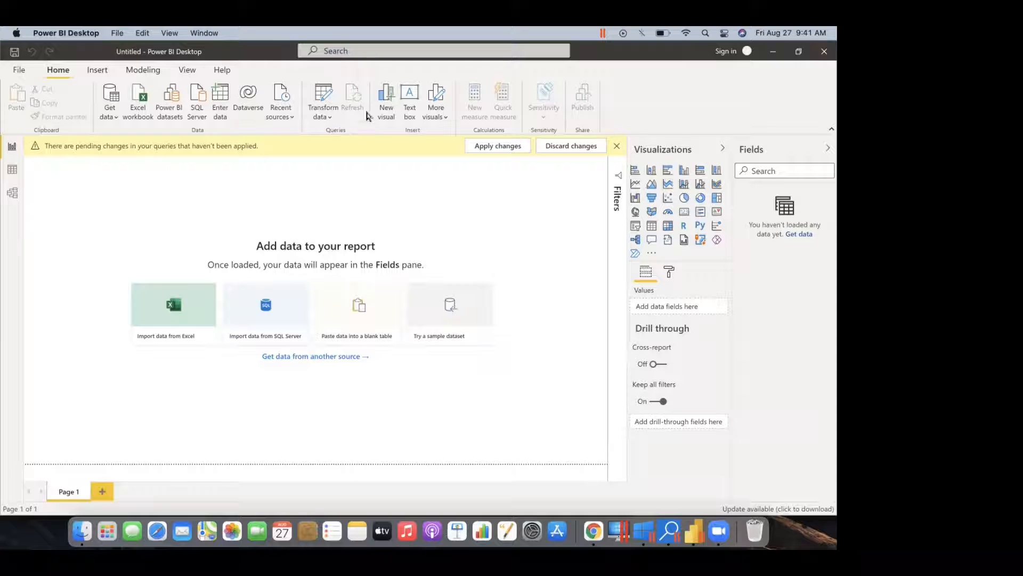
Reopen the laureates query in the editor, go to the step causing the error and delete the Split Column5 step
click(326, 92)
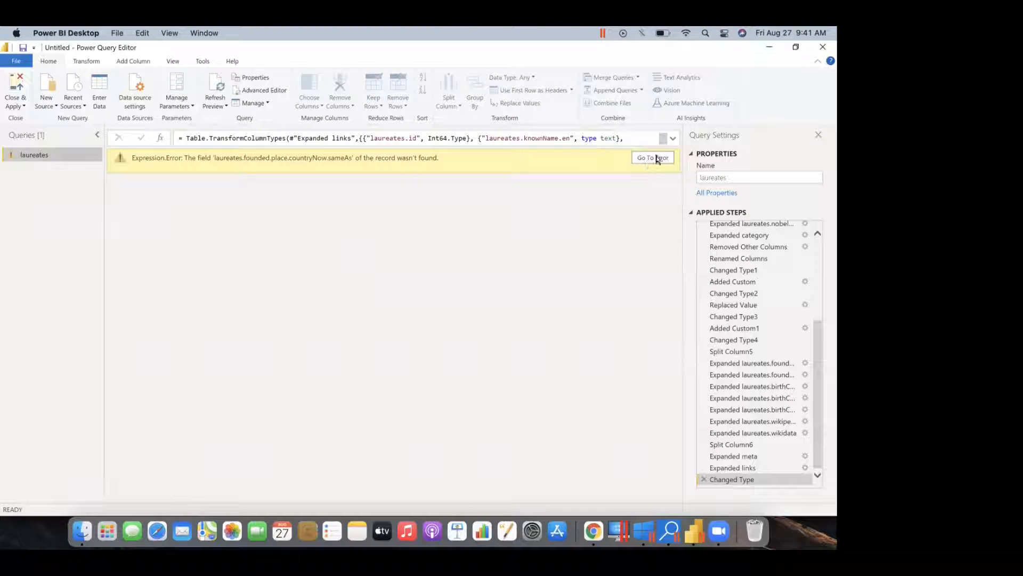
click(654, 157)
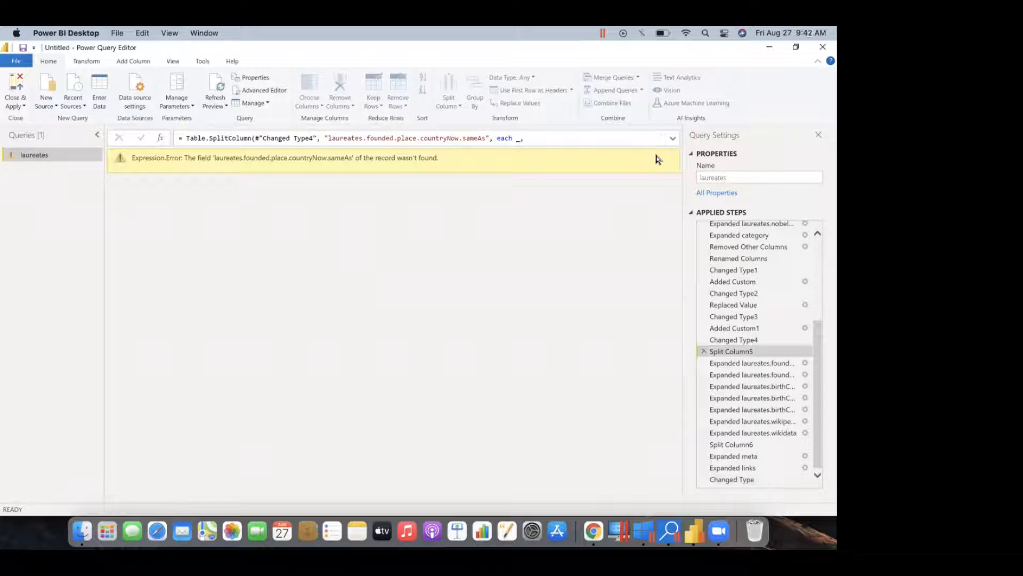
click(704, 351)
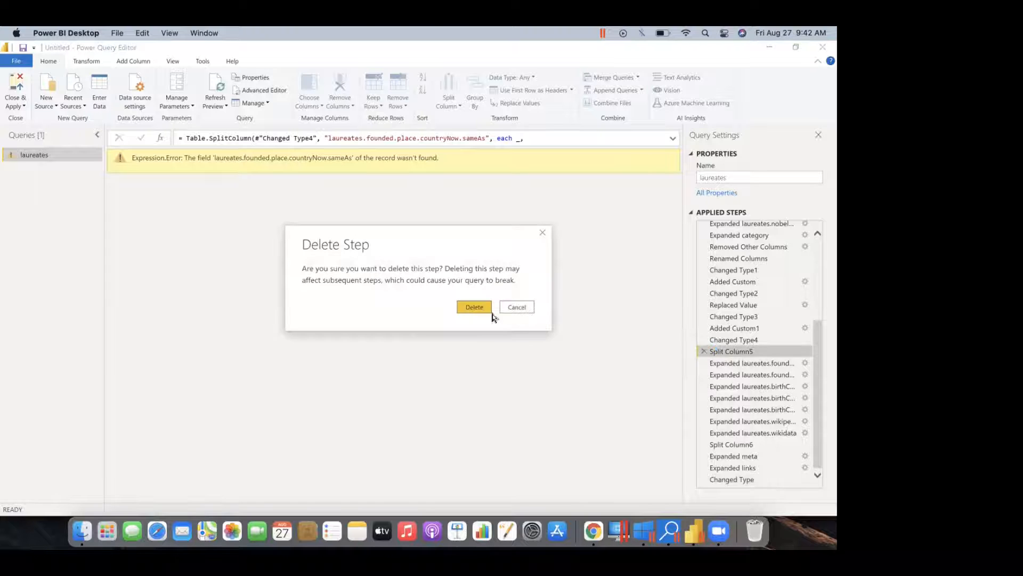
click(479, 309)
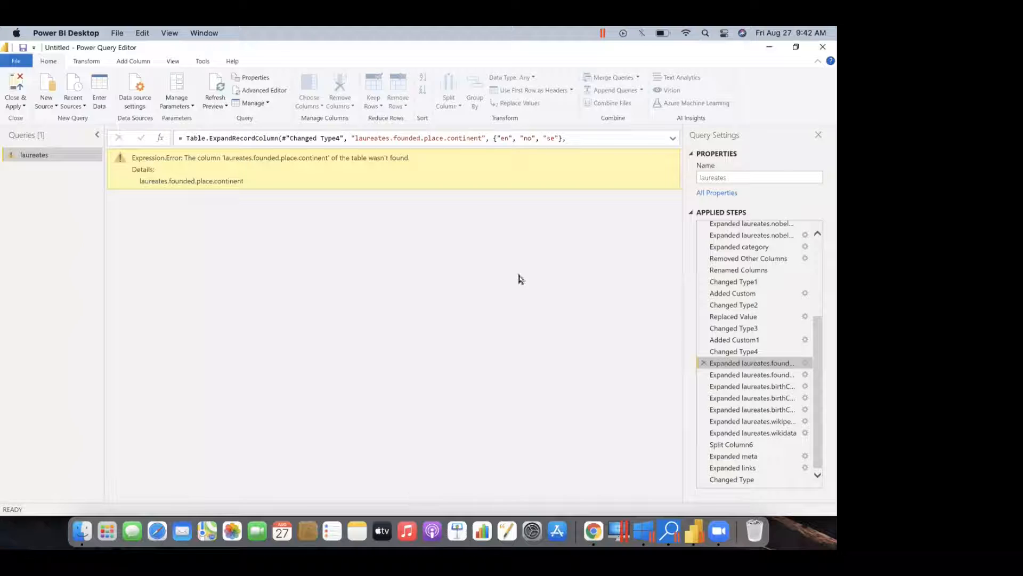
scroll(746, 312, up, 3)
scroll(745, 310, down, 3)
scroll(745, 310, up, 4)
scroll(745, 310, down, 4)
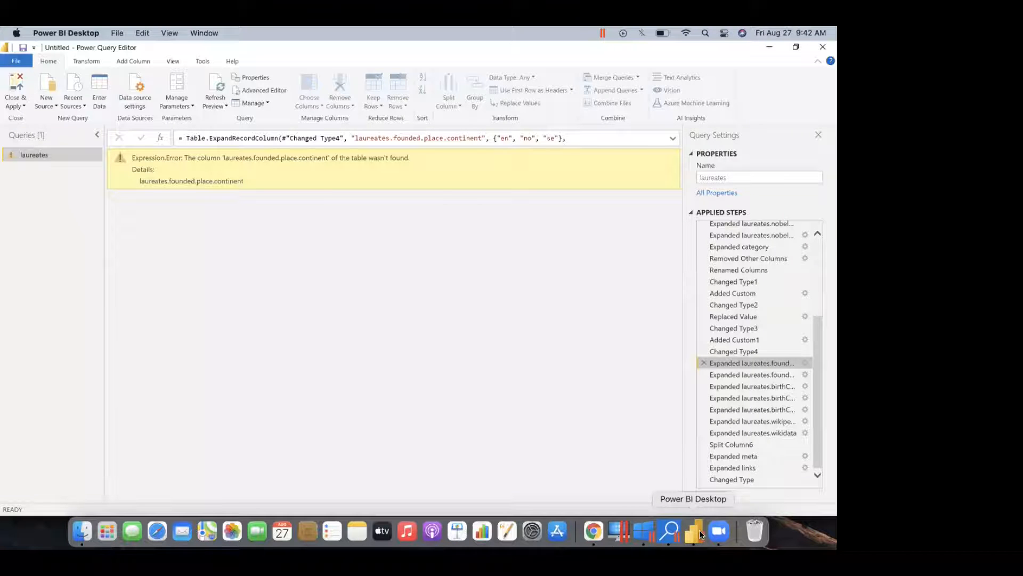
Switch to the other Power BI Desktop window with the finished age histogram and show its laureates table data
right_click(699, 530)
click(718, 398)
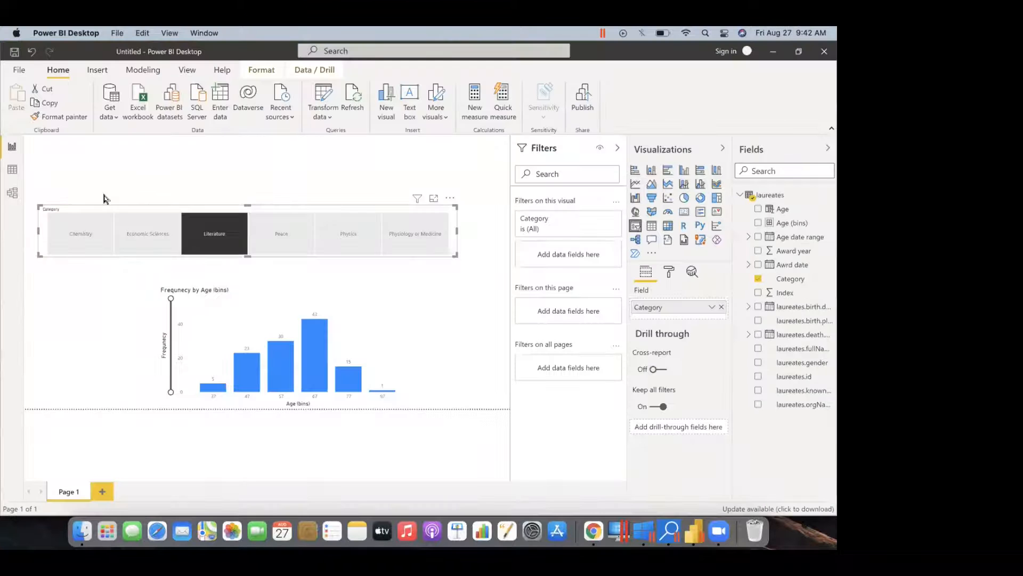
click(12, 169)
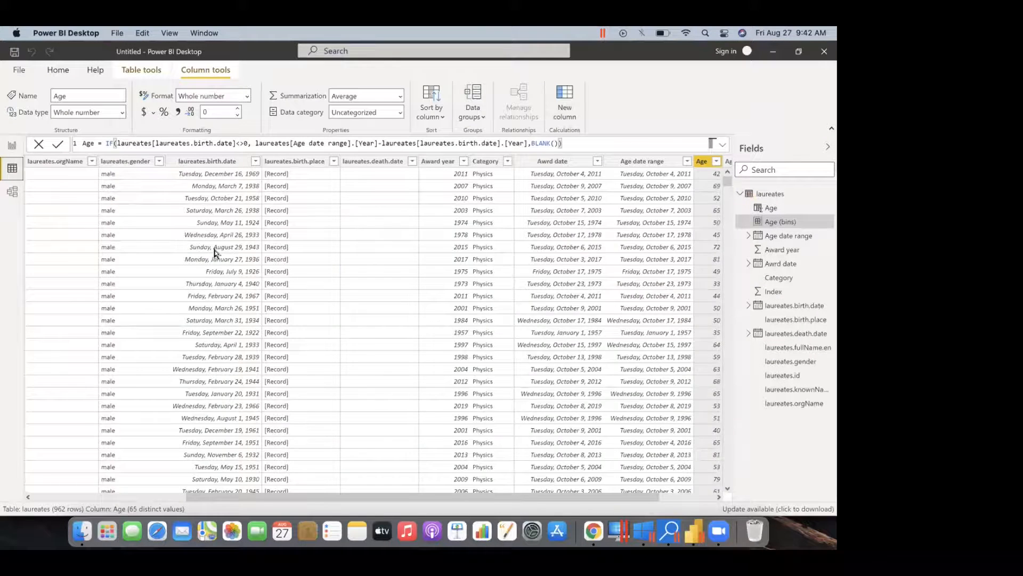
Look through the laureates table columns from id and birth date across to Age date range, Age, Age (bins) and Index
scroll(215, 251, left, 5)
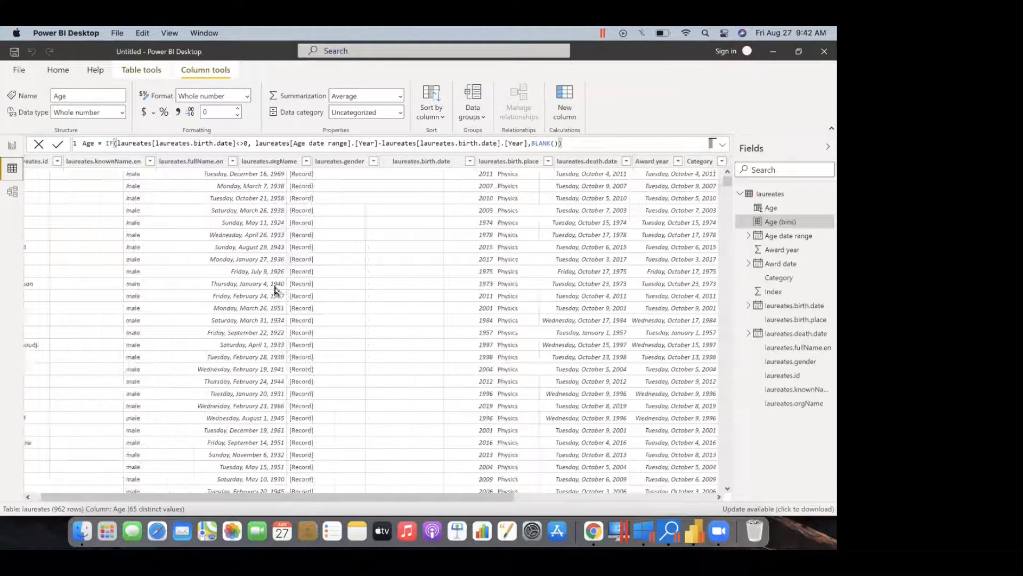
scroll(274, 290, left, 3)
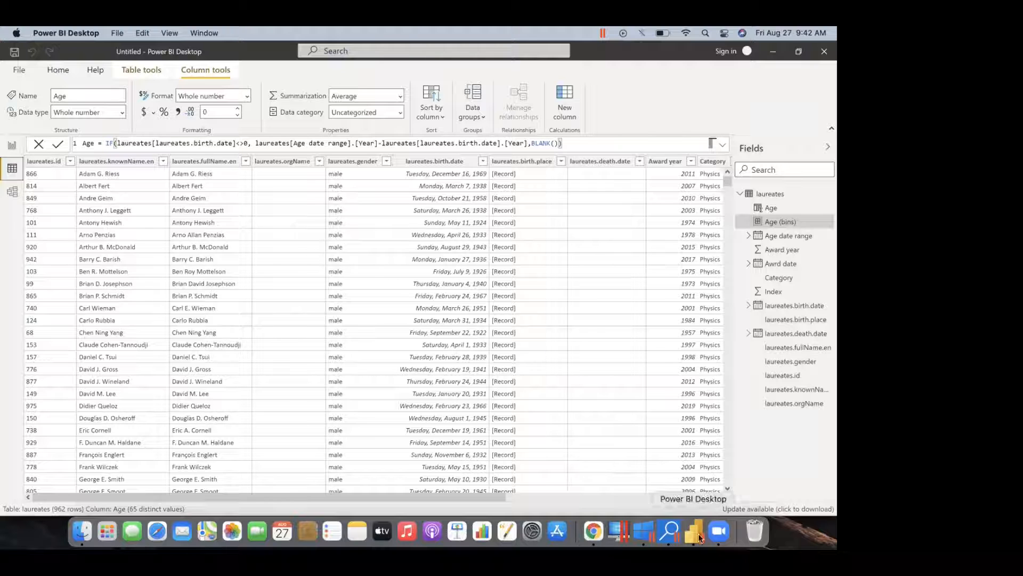
scroll(659, 412, right, 5)
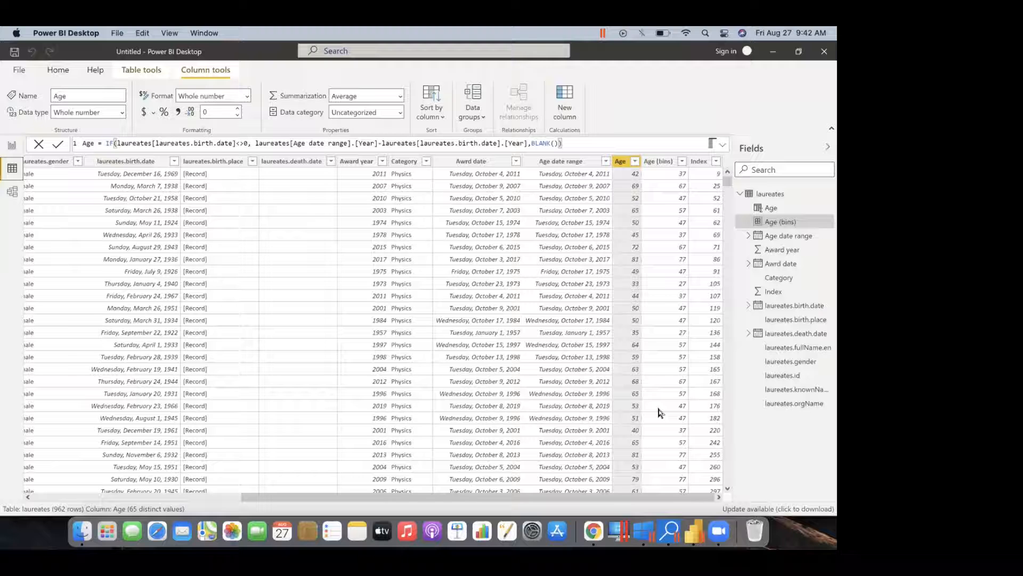
scroll(537, 244, left, 3)
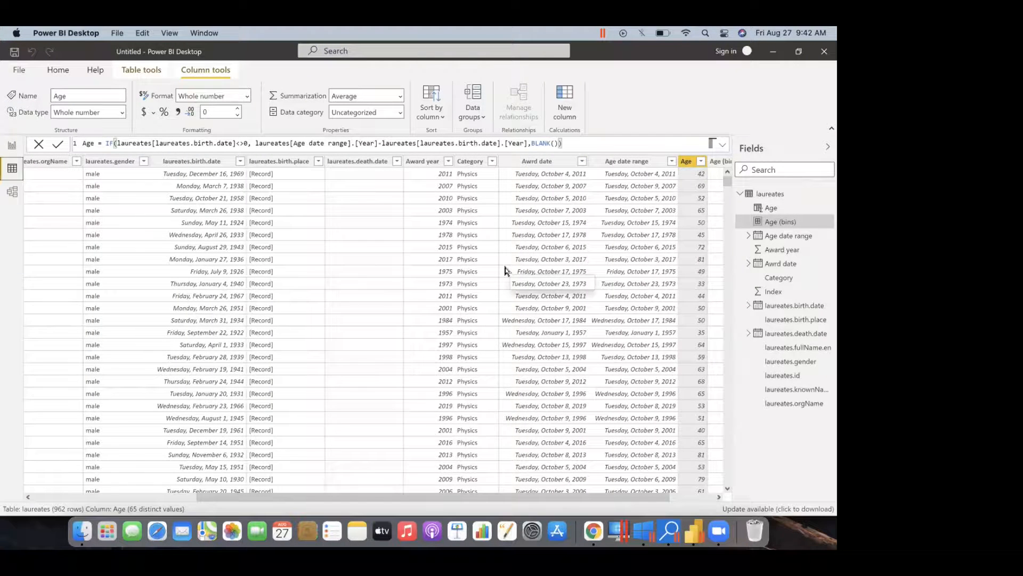
scroll(505, 270, left, 5)
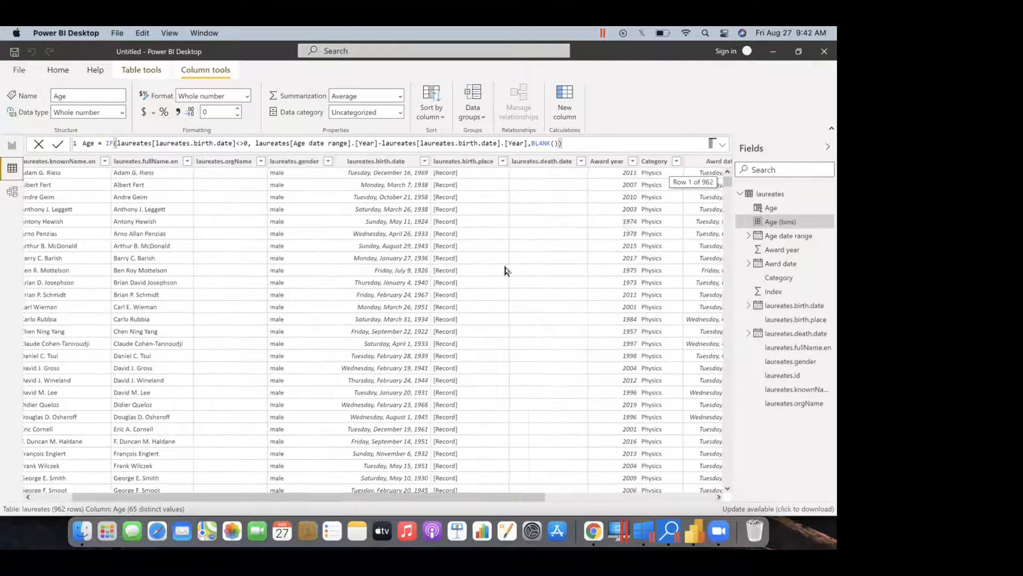
scroll(347, 245, left, 1)
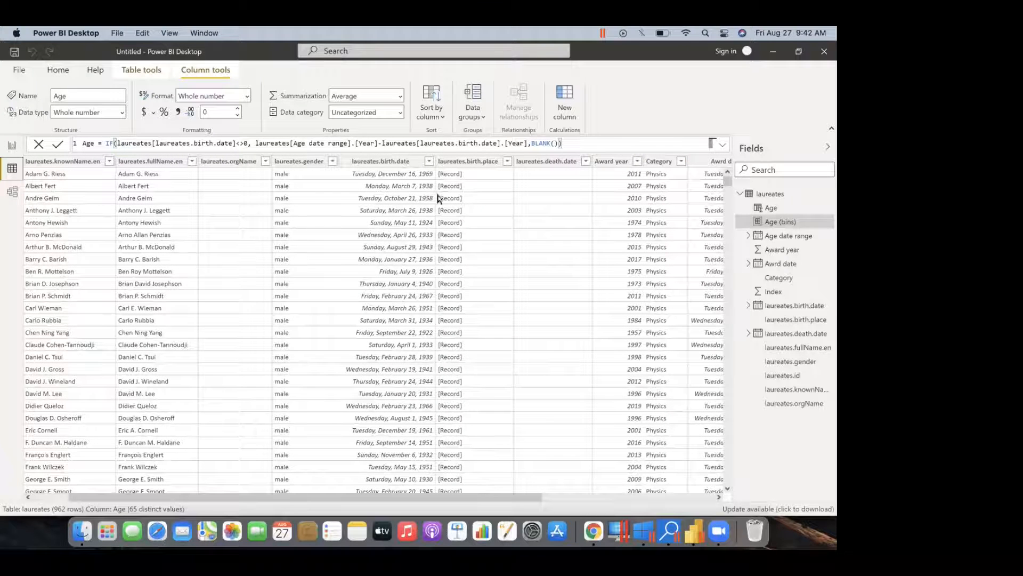
scroll(438, 198, right, 5)
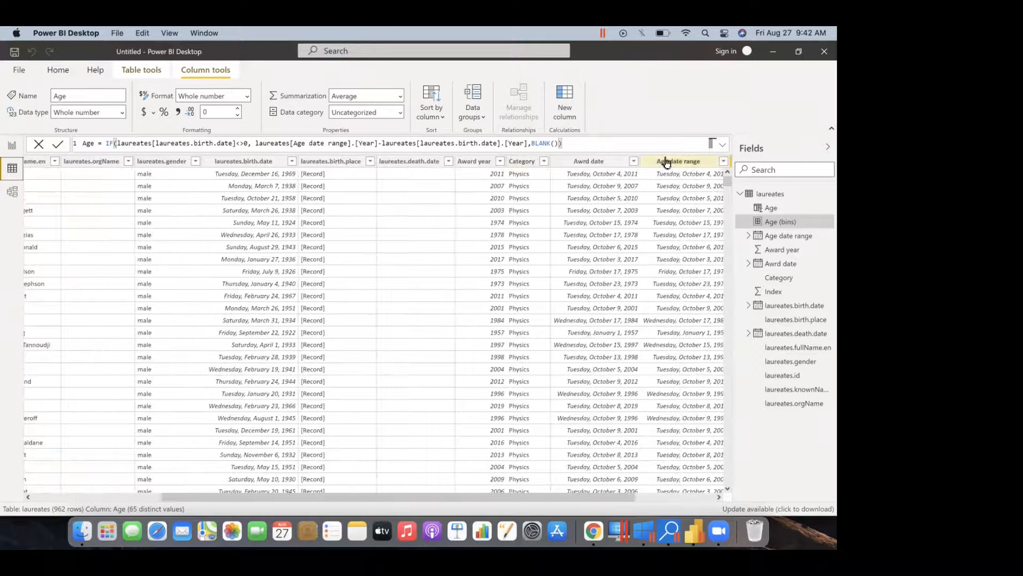
scroll(674, 202, right, 3)
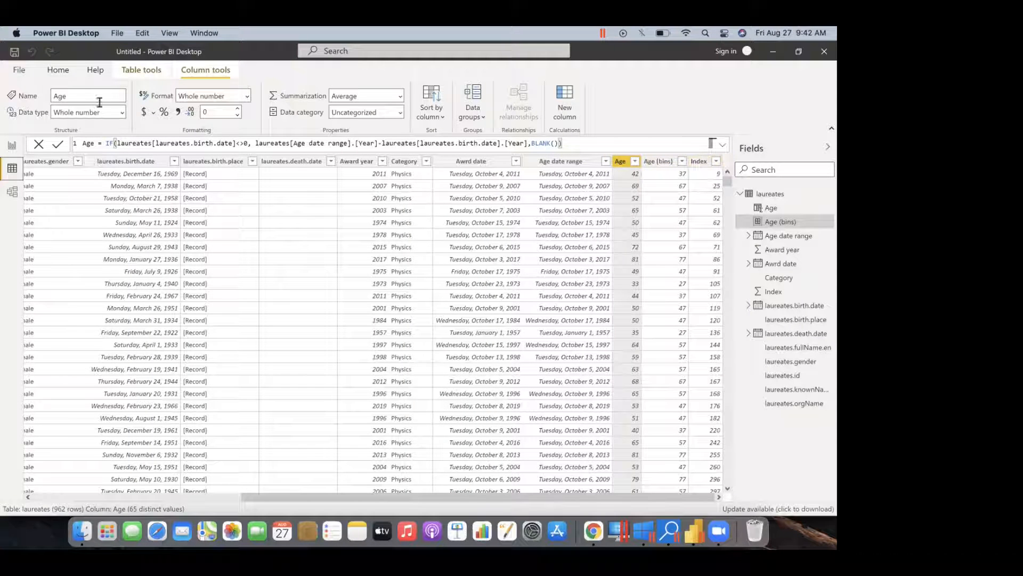
Open the finished laureates query in the editor, look at the index column options, and close and apply the editor
click(60, 74)
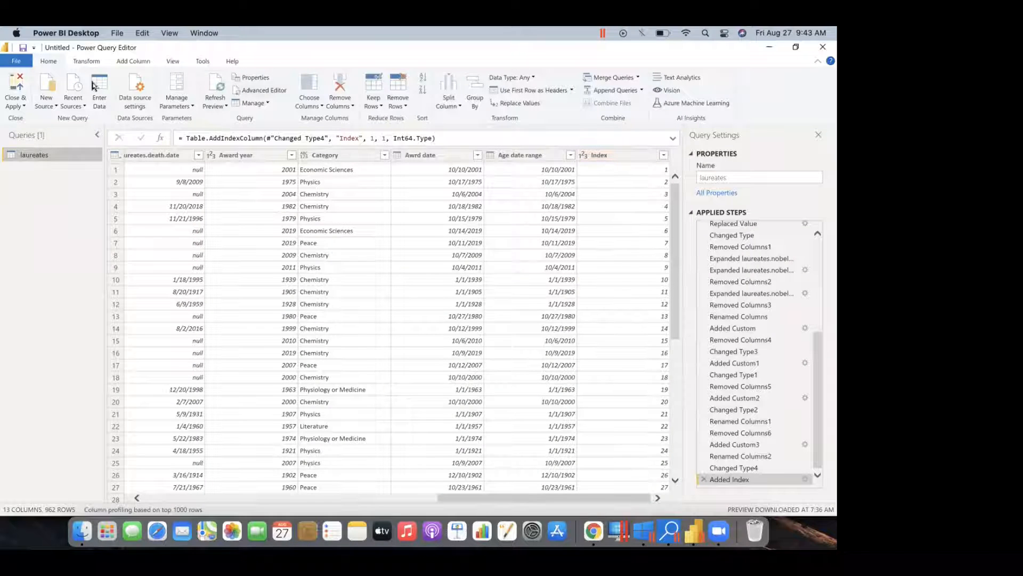
click(128, 61)
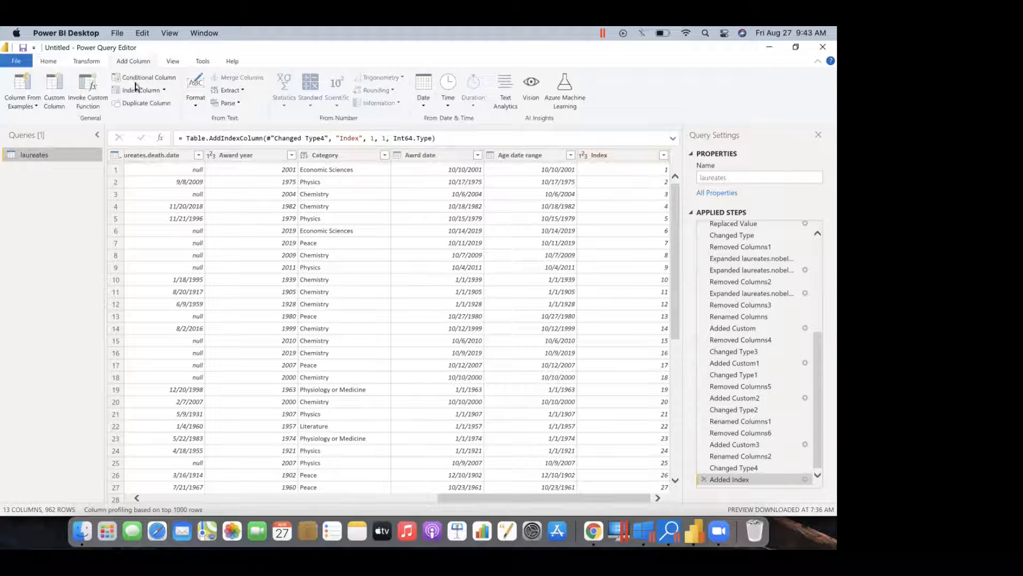
click(164, 91)
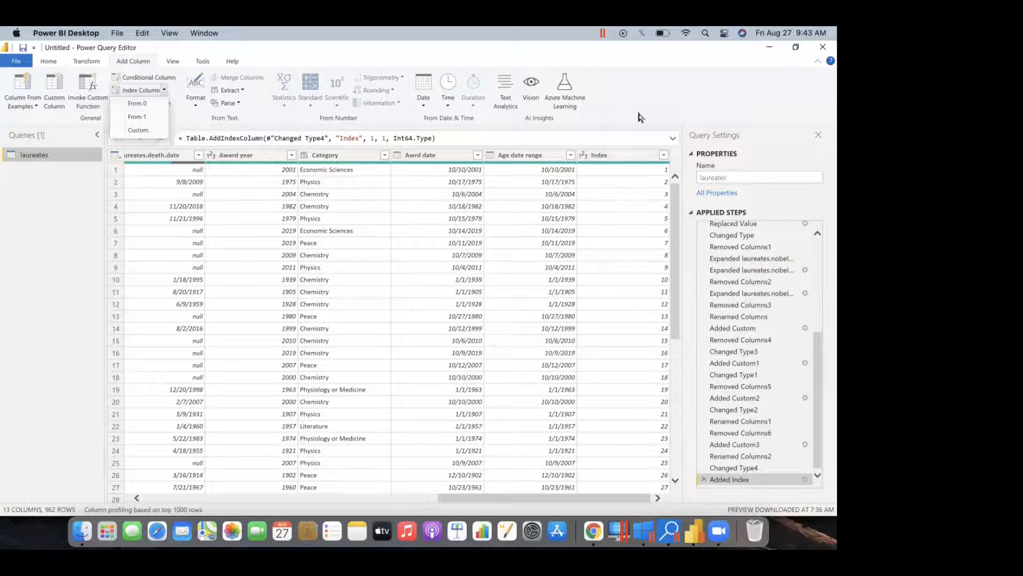
click(640, 157)
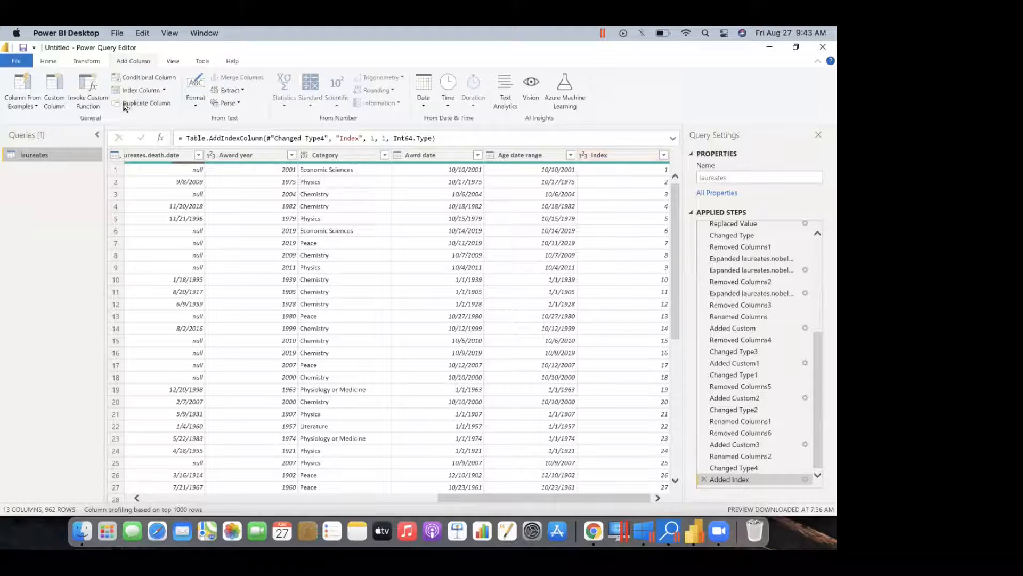
click(50, 62)
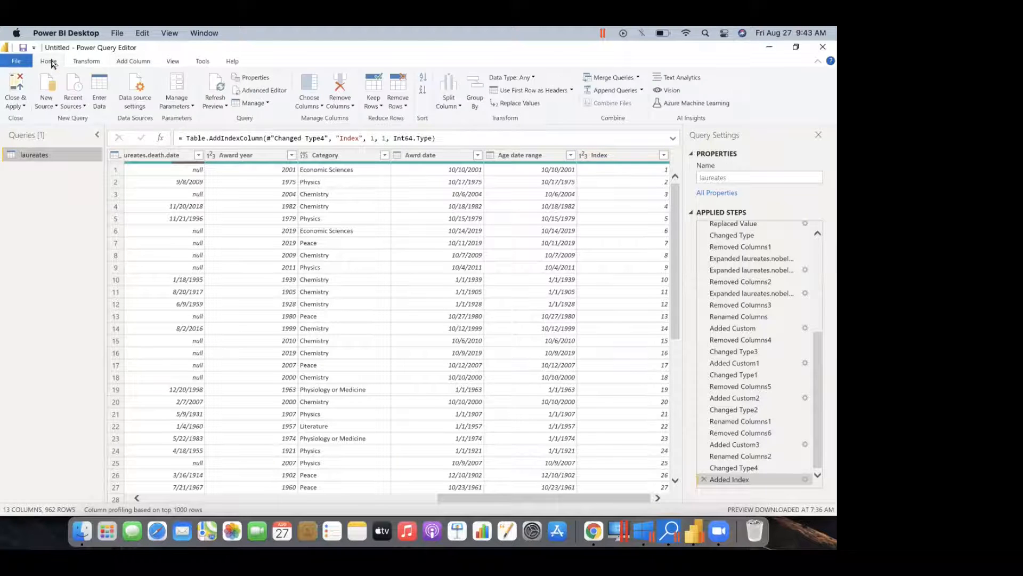
click(17, 88)
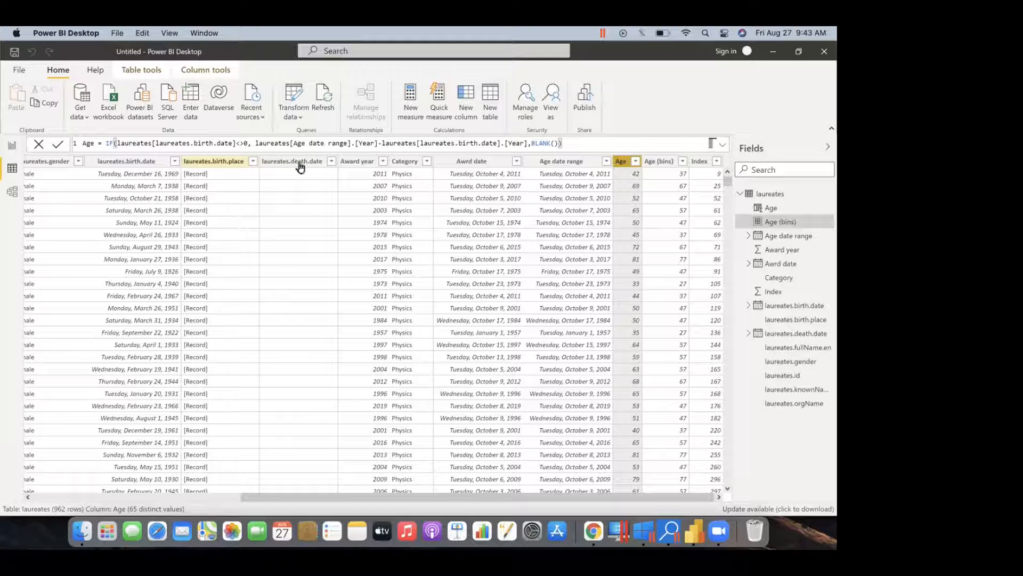
Look through the filter values of the laureates.birth.date column and close the list without filtering
scroll(237, 168, left, 3)
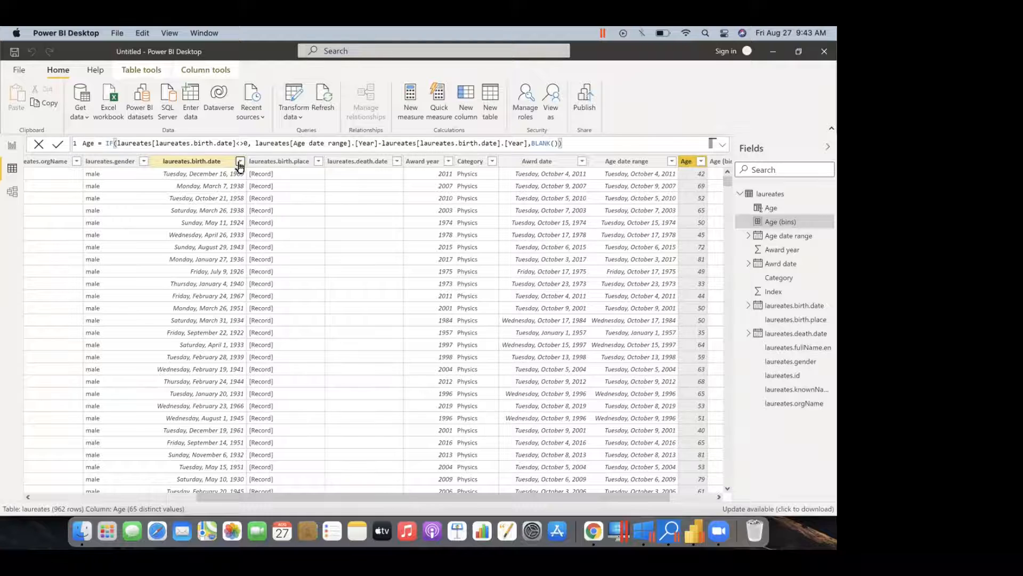
click(239, 164)
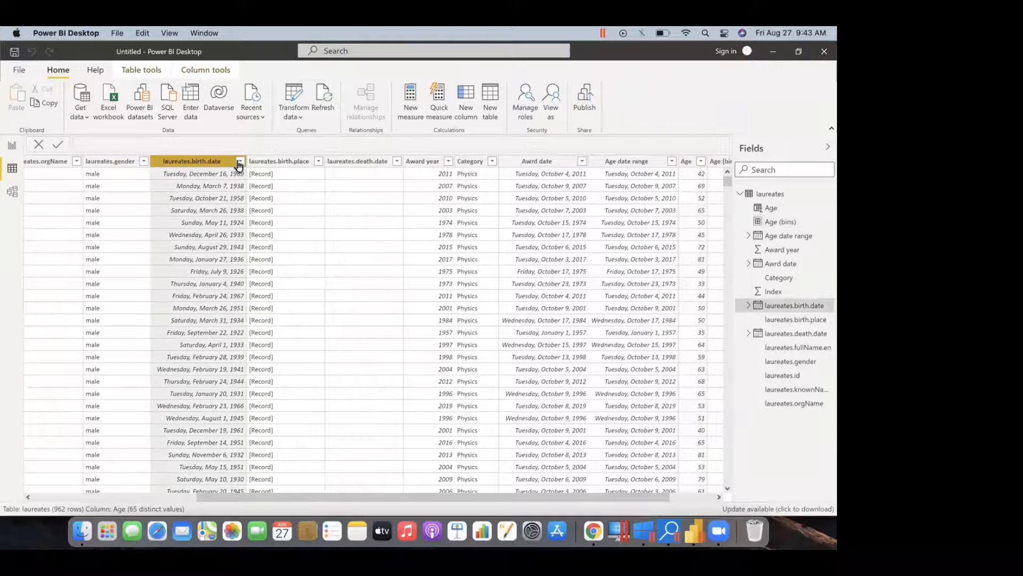
click(238, 164)
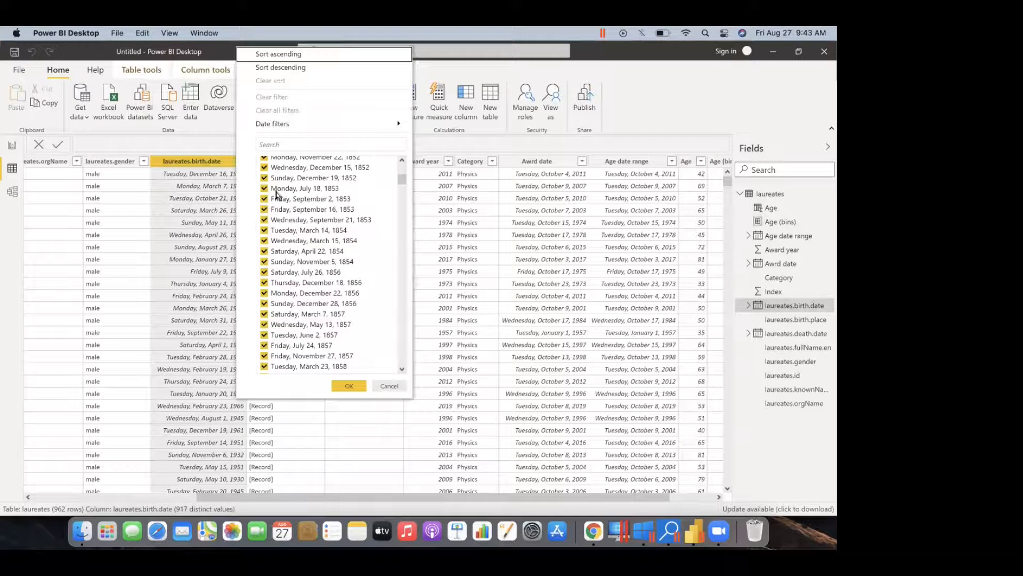
scroll(301, 214, down, 3)
scroll(304, 214, down, 10)
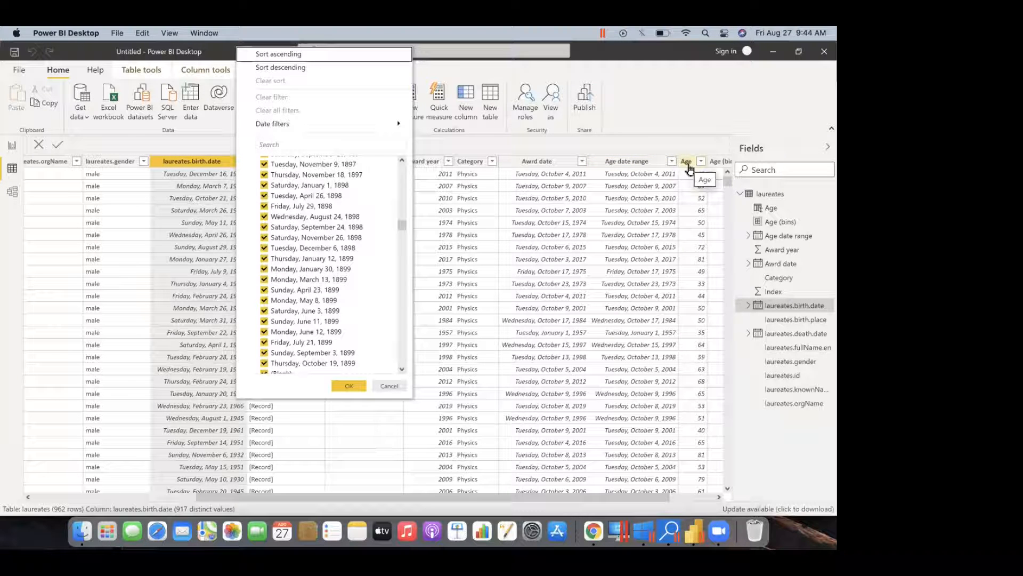
scroll(346, 257, up, 10)
scroll(346, 257, down, 15)
click(551, 151)
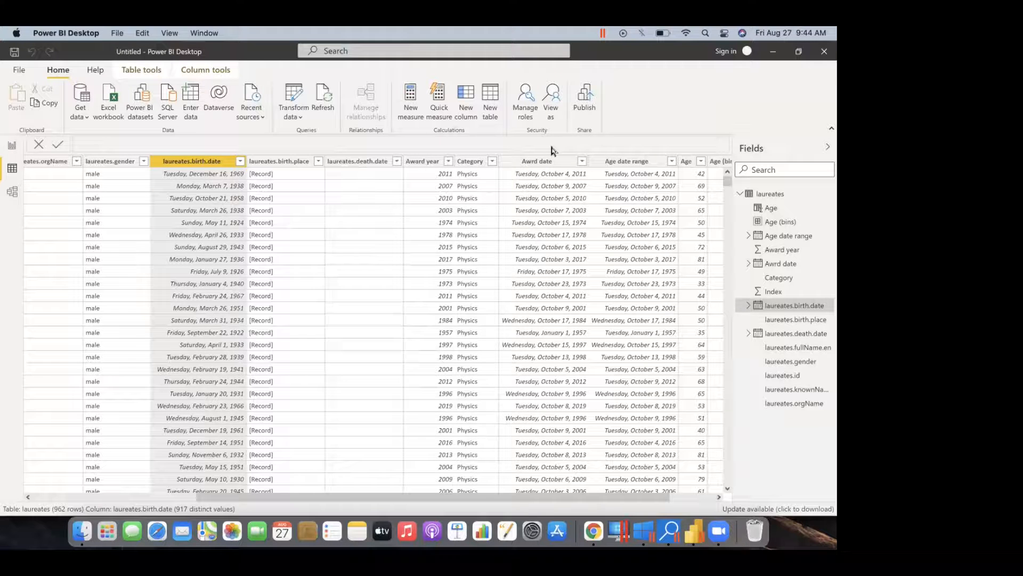
Examine the Age column's formula and the neighbouring Age (bins) column, and return to the report page
click(687, 162)
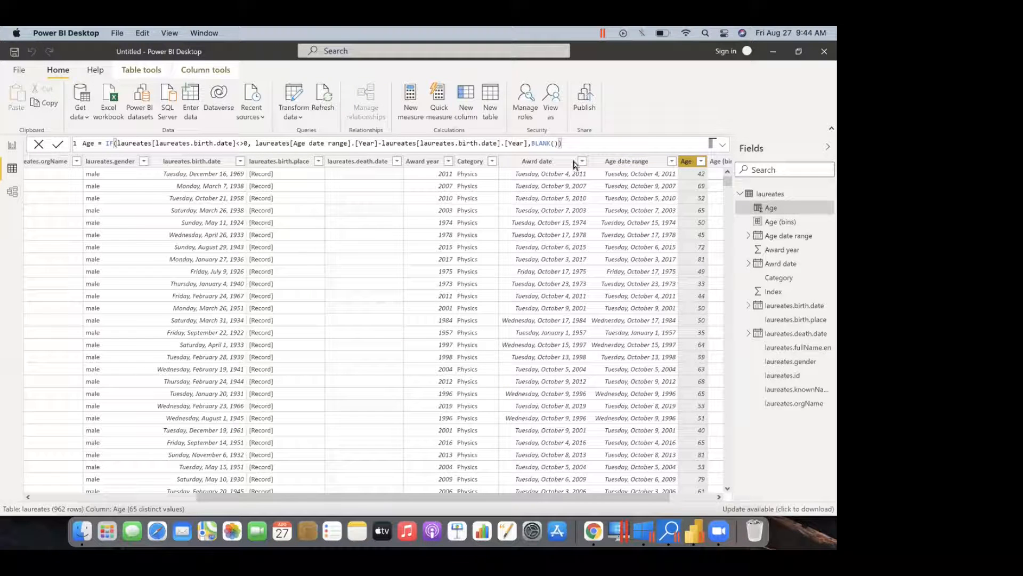
scroll(608, 219, right, 3)
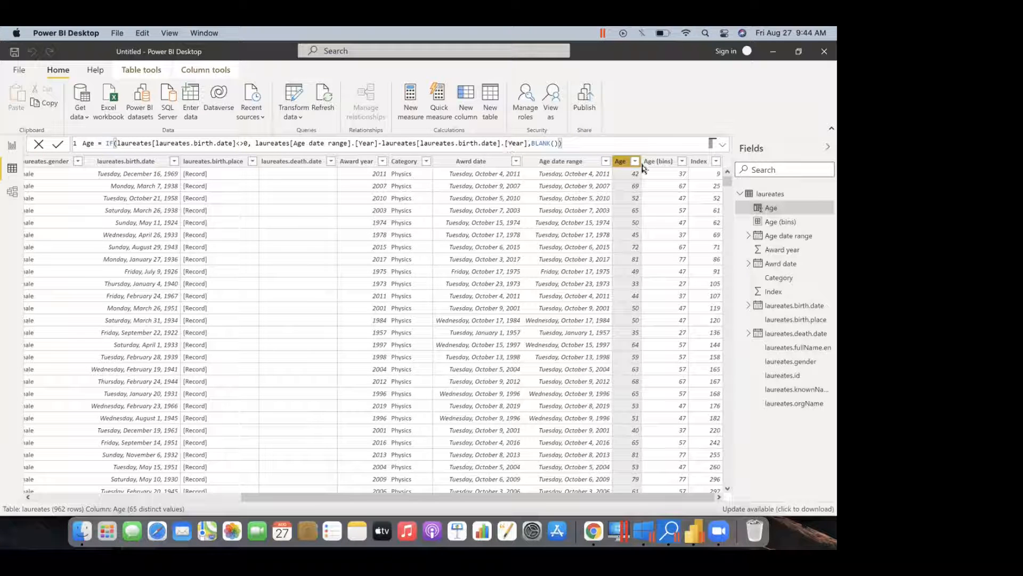
click(13, 152)
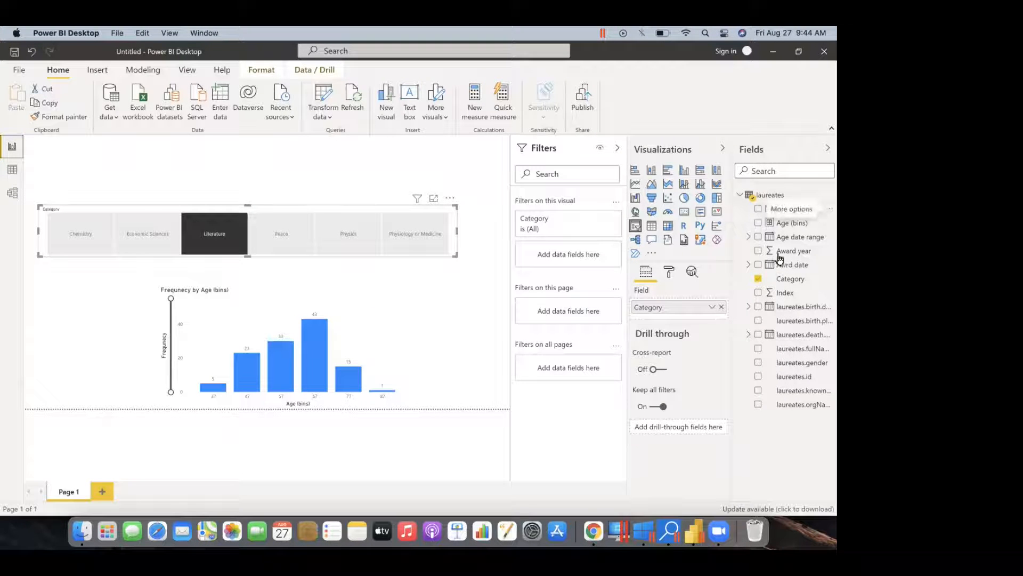
Select the Age field to view its formula, and add a blank second report page
drag(783, 208, 548, 145)
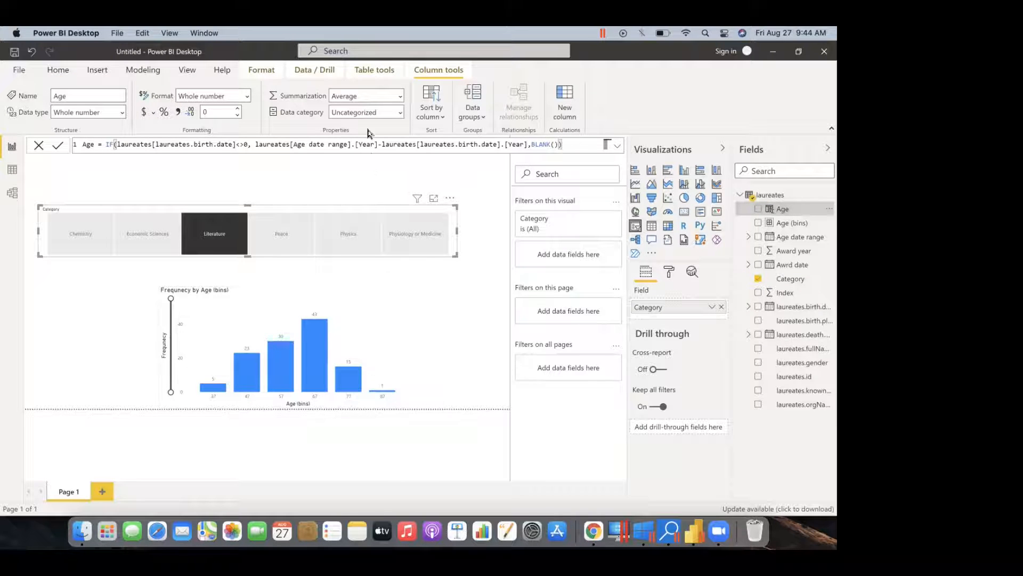
right_click(821, 211)
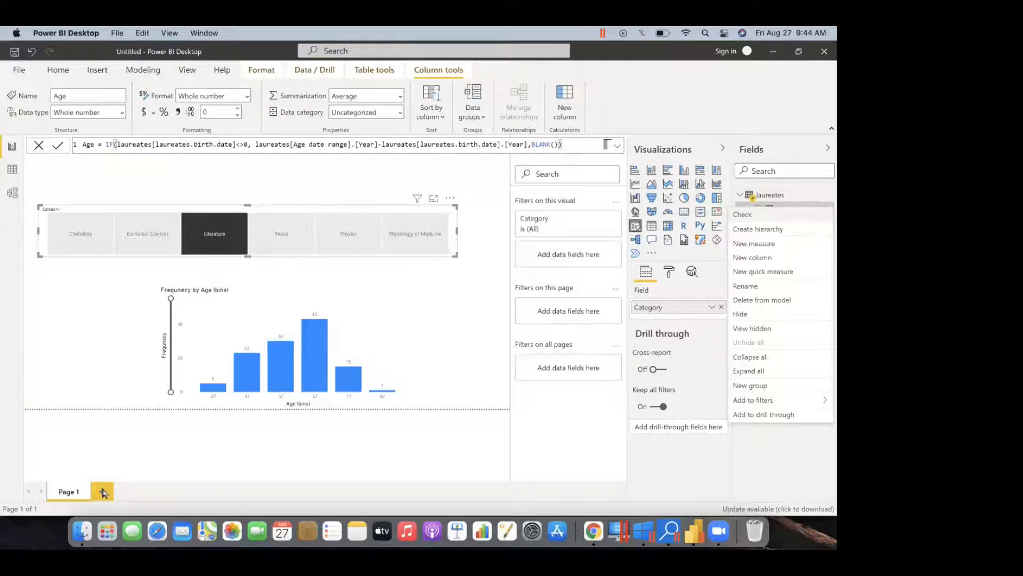
click(103, 491)
click(102, 491)
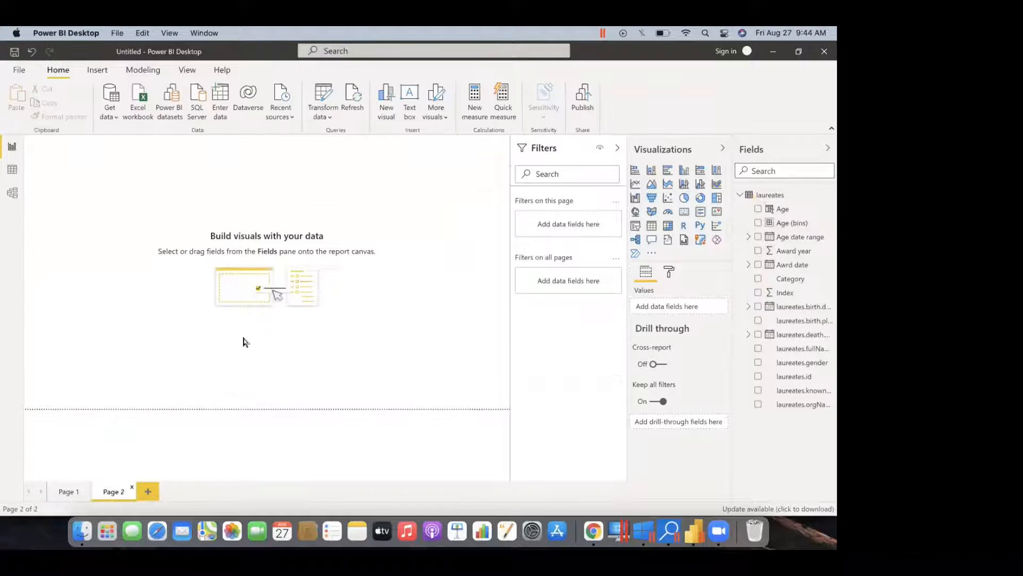
Create a bin group from the Age field, with the bin type Number of bins and a bin count of 8
right_click(821, 212)
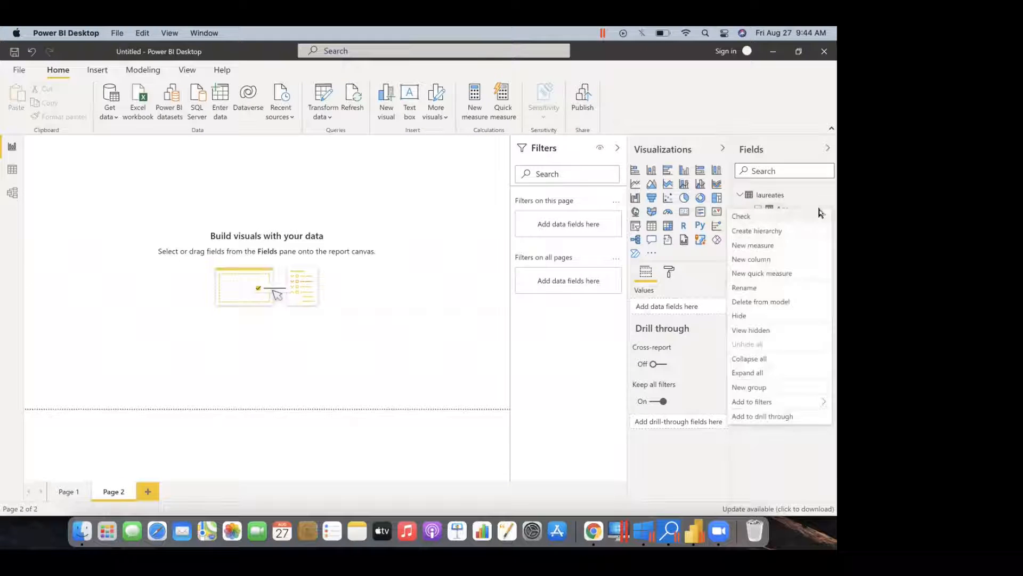
click(752, 387)
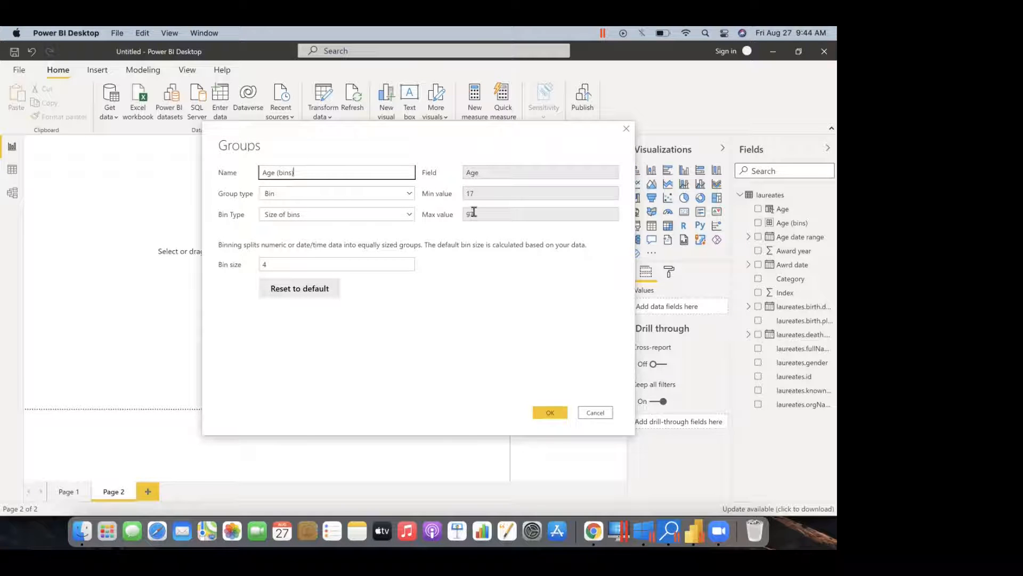
click(322, 215)
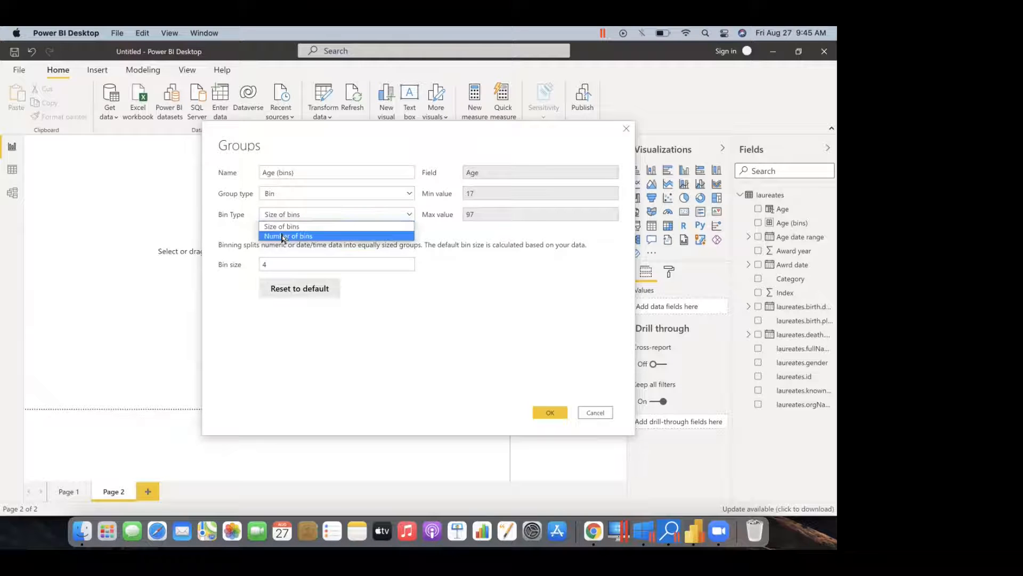
click(283, 236)
click(281, 261)
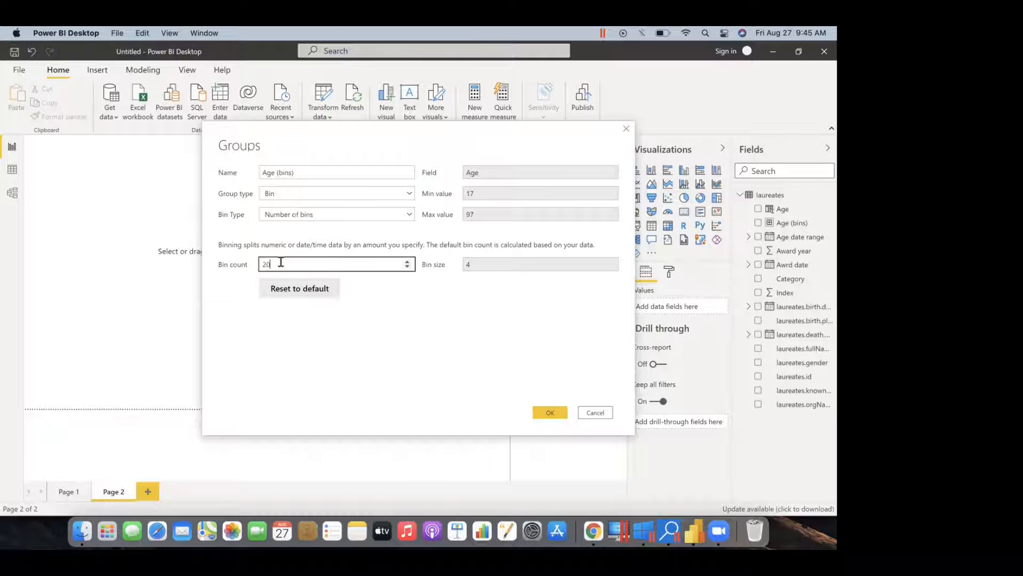
key(BackSpace)
key(BackSpace)
text(8)
click(548, 413)
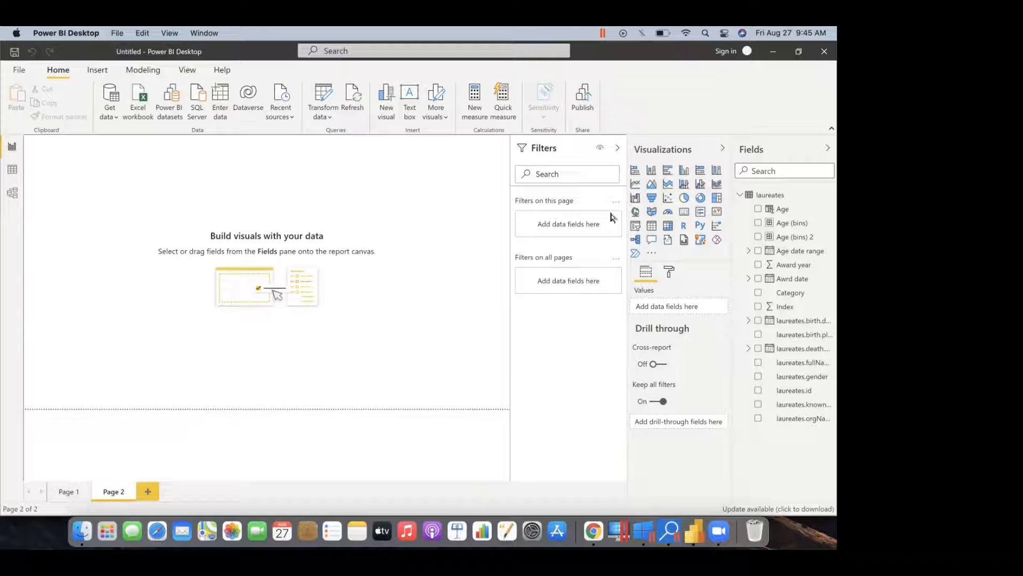
Set the Age column's default summarization to Sum
click(797, 212)
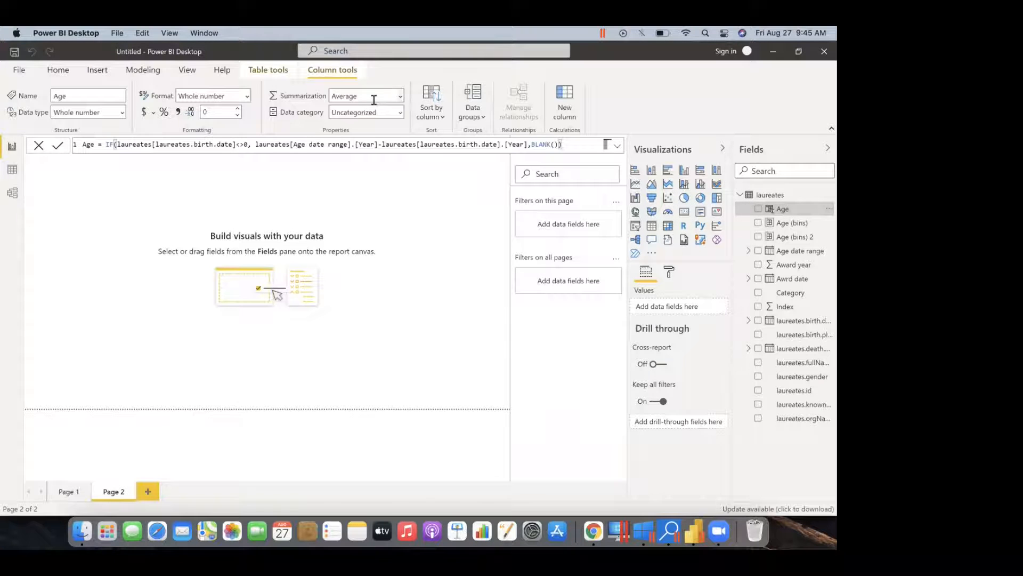
click(401, 97)
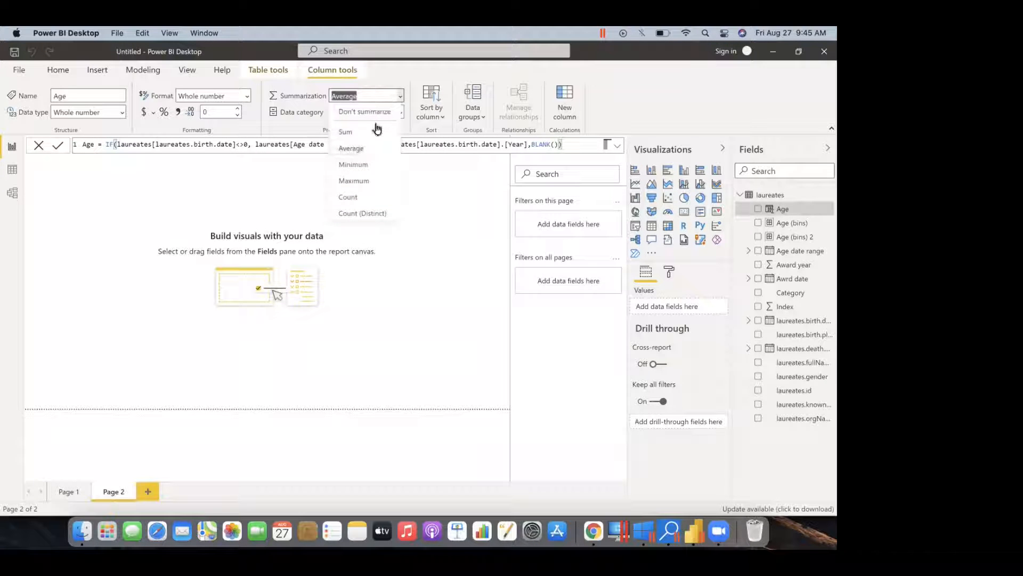
click(314, 133)
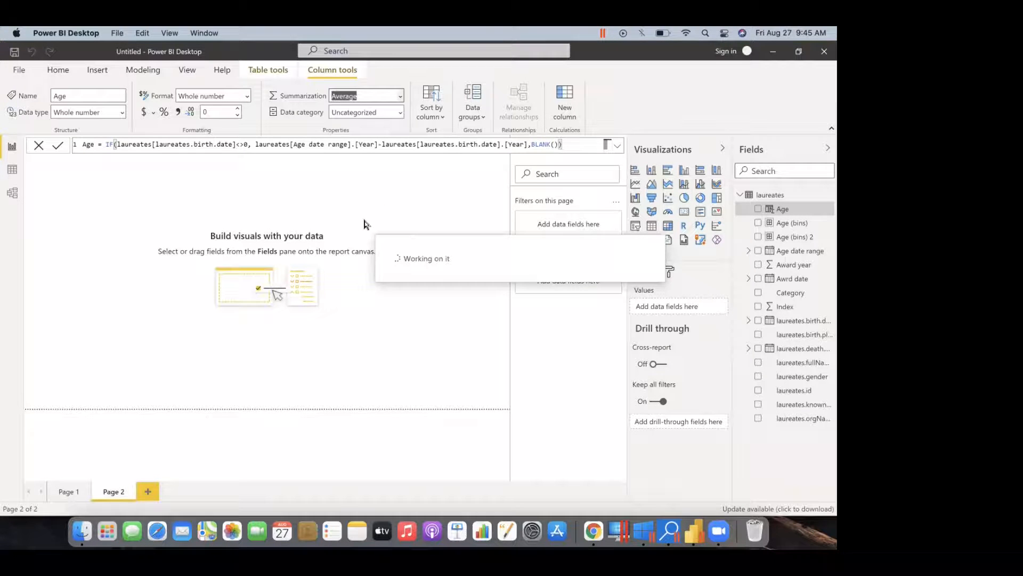
text(Sum)
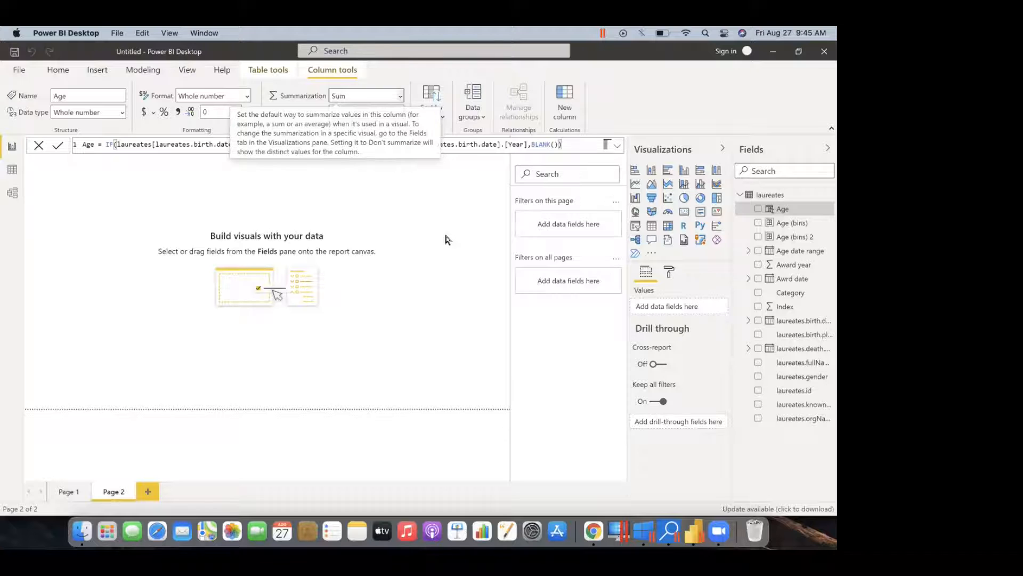
click(447, 239)
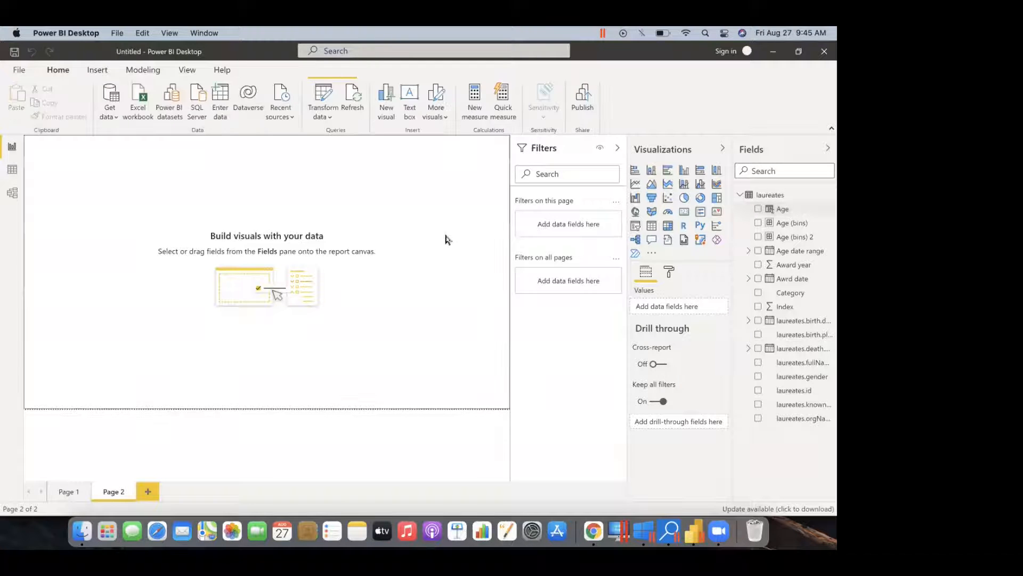
Create another group from the summed Age field, binned by Number of bins with a bin count of 8
click(829, 195)
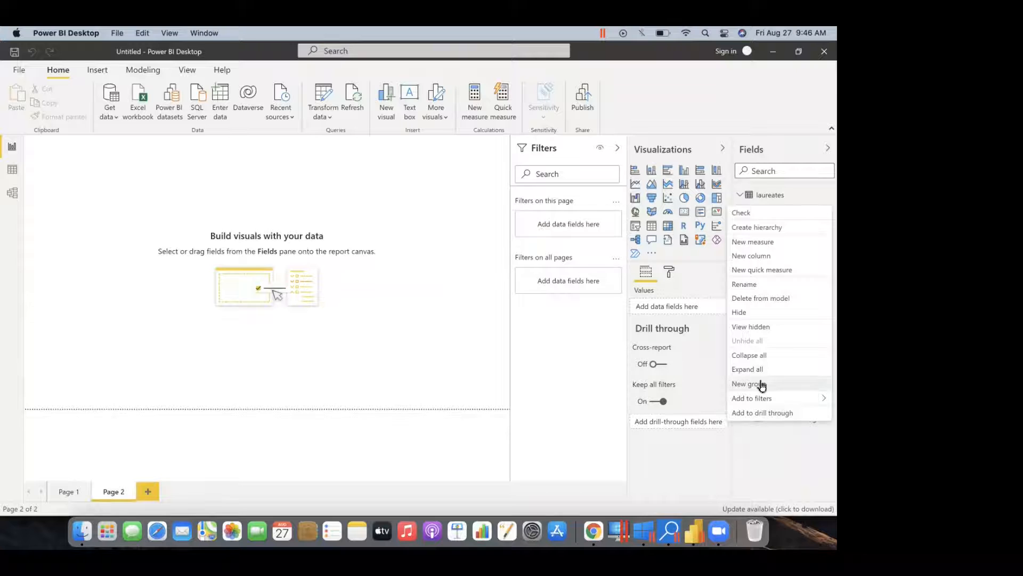
key(Escape)
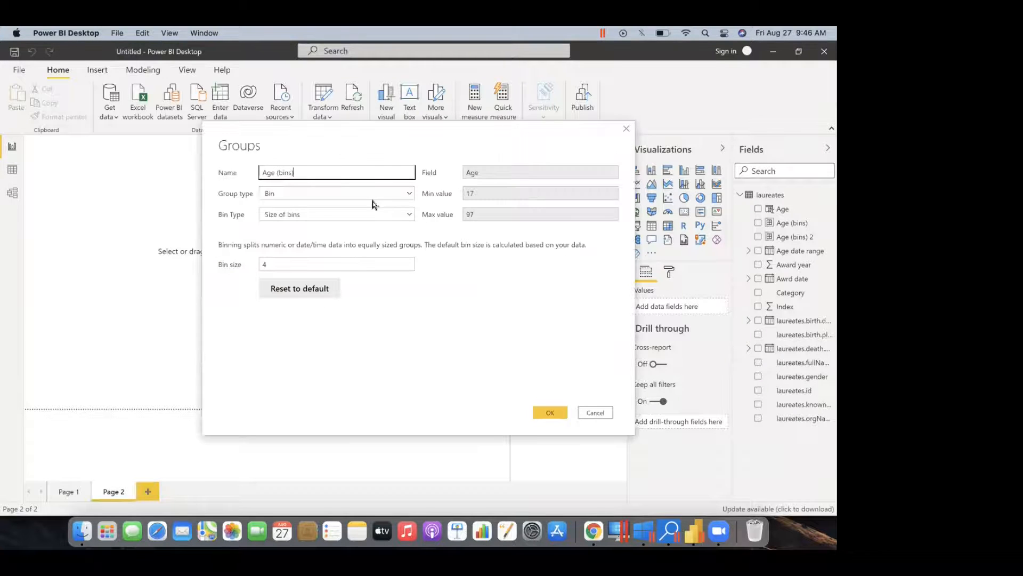
click(298, 214)
click(301, 226)
click(301, 216)
click(297, 239)
click(295, 261)
key(BackSpace)
text(8)
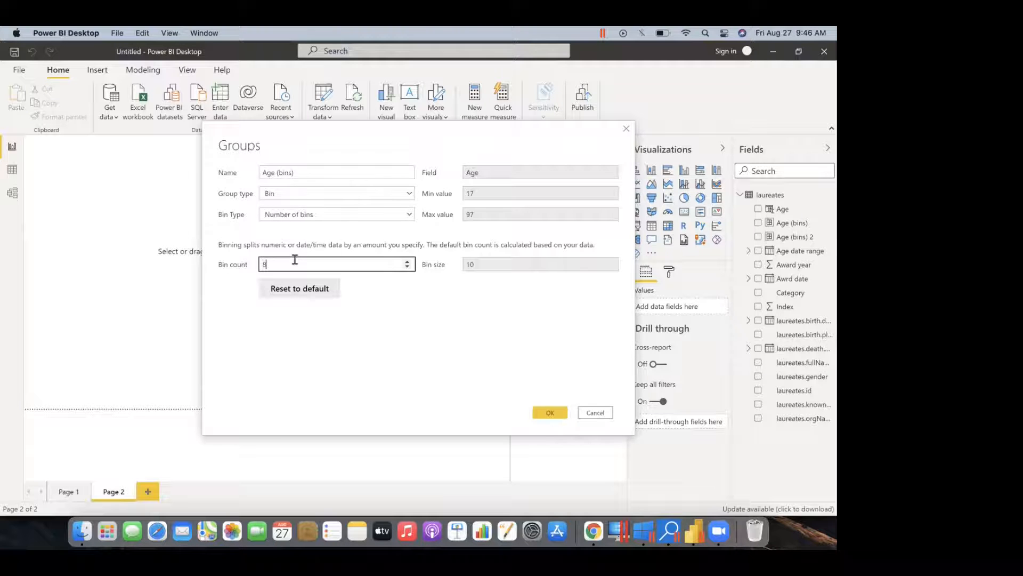
click(549, 414)
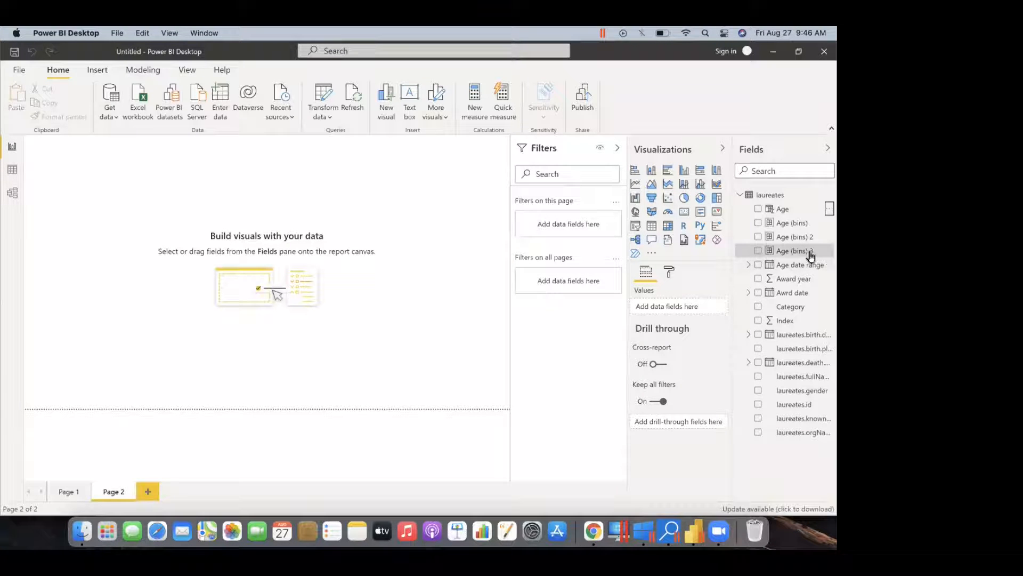
Rename the Age (bins) 3 field as Age (bins)sum
click(813, 255)
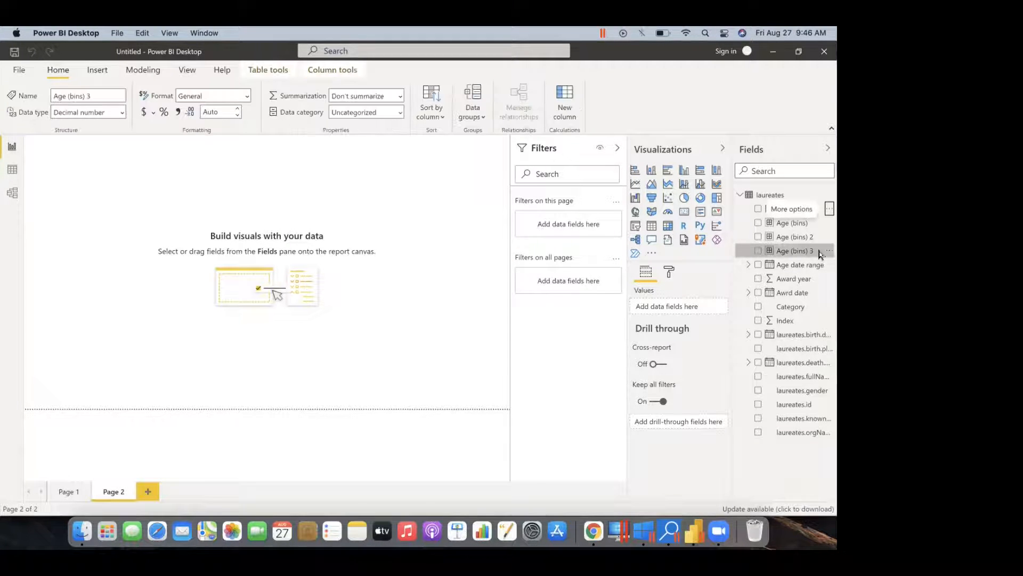
click(829, 250)
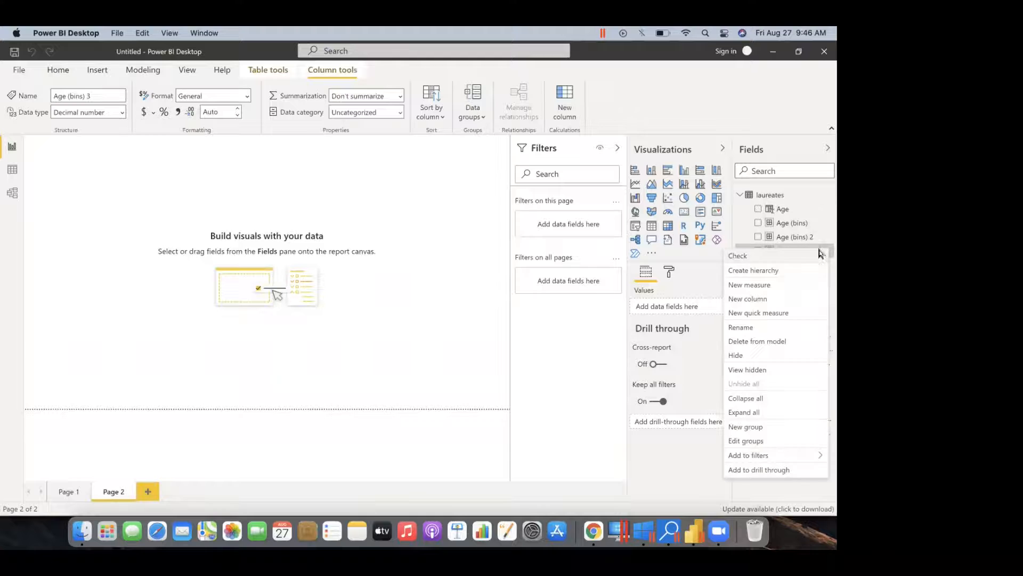
click(757, 328)
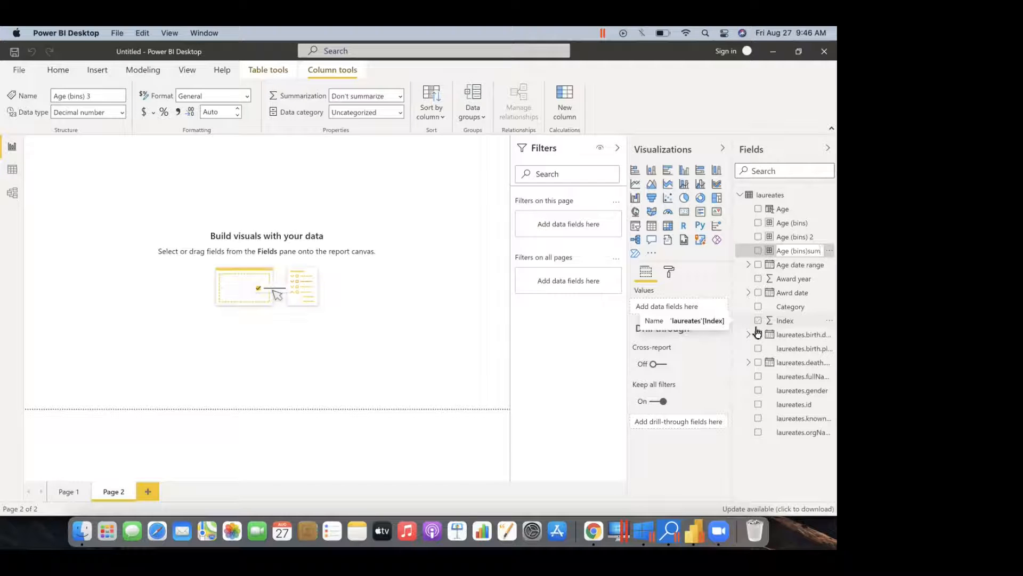
key(Return)
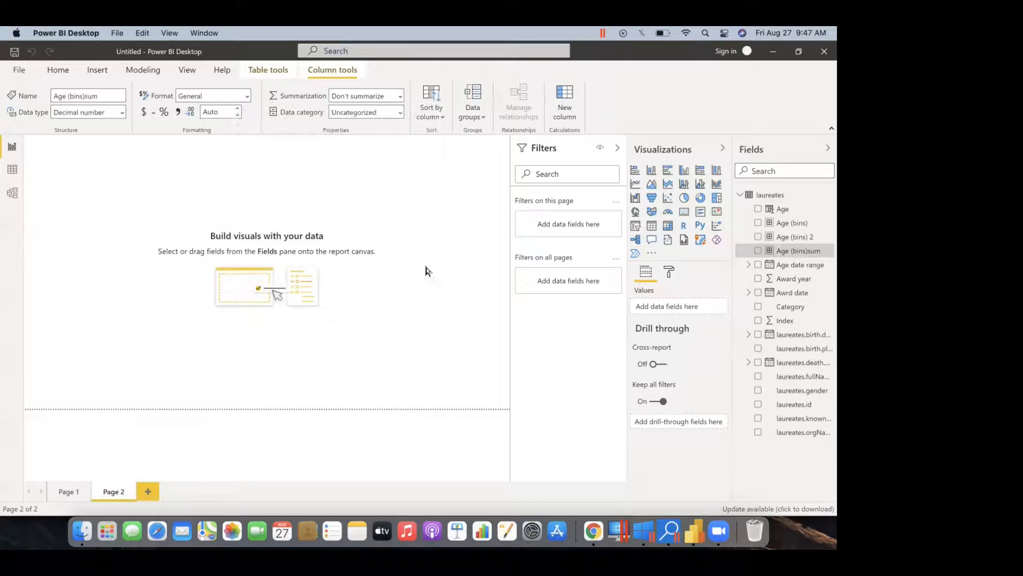
Look through the Age column's summarization options and close the list without changing it
click(782, 209)
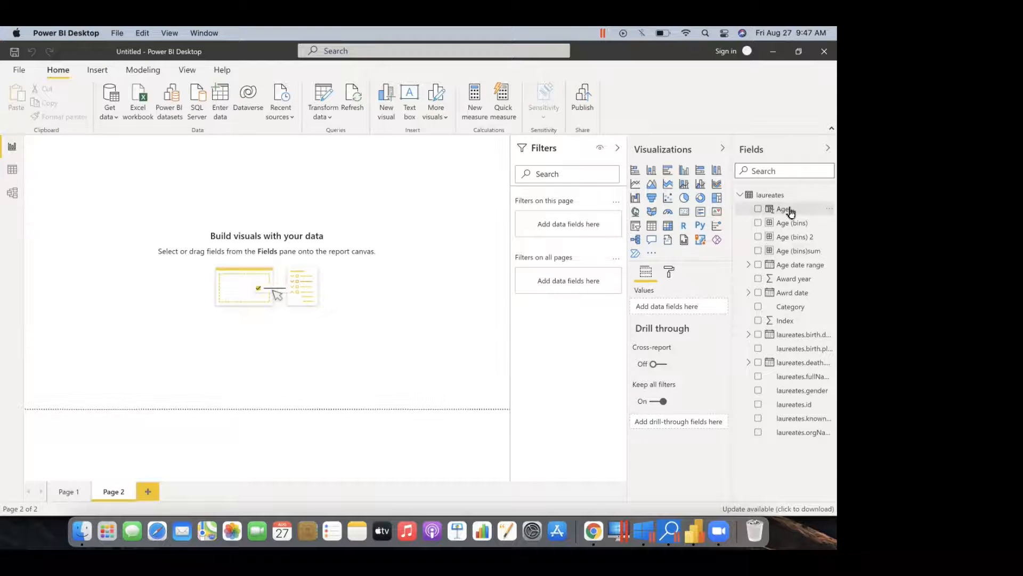
click(399, 96)
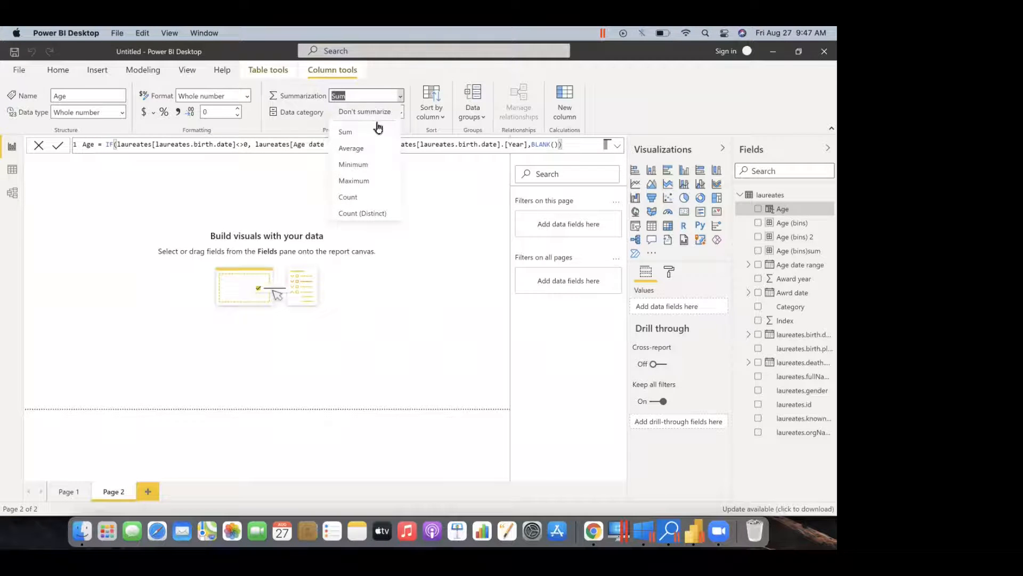
click(434, 196)
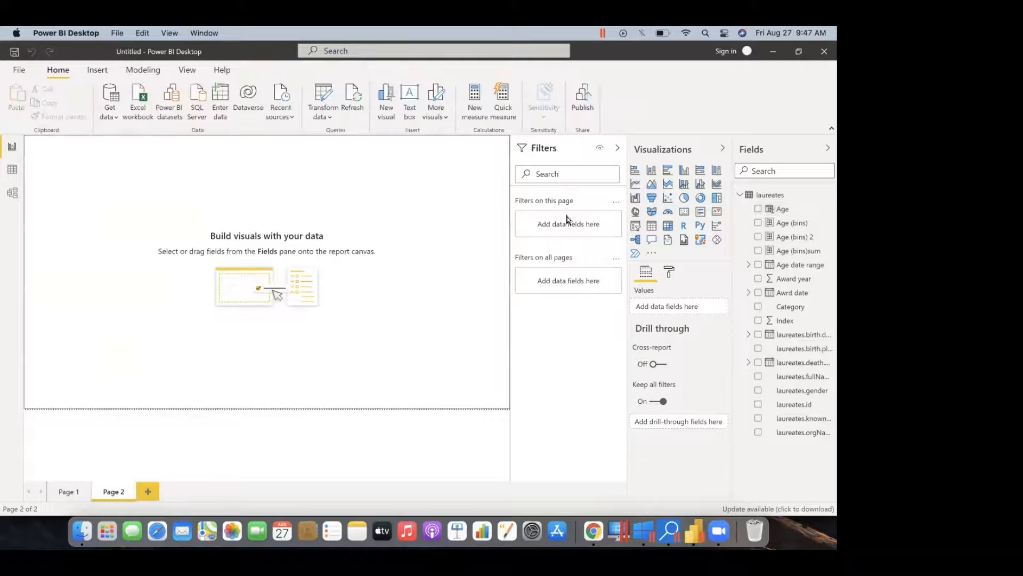
Insert an empty clustered column chart on the second page and make it taller
click(684, 172)
drag(115, 208, 346, 248)
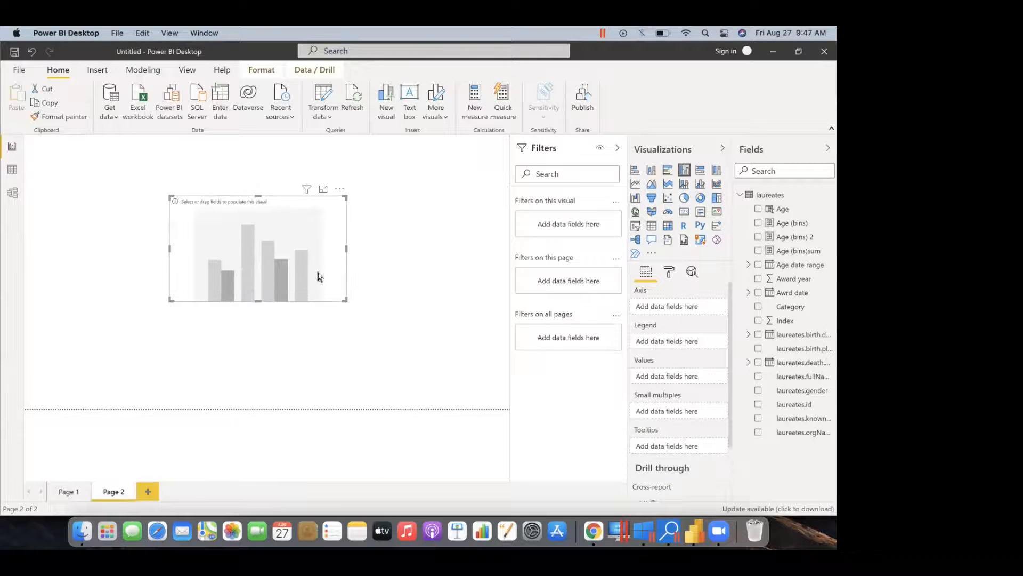
drag(258, 300, 258, 348)
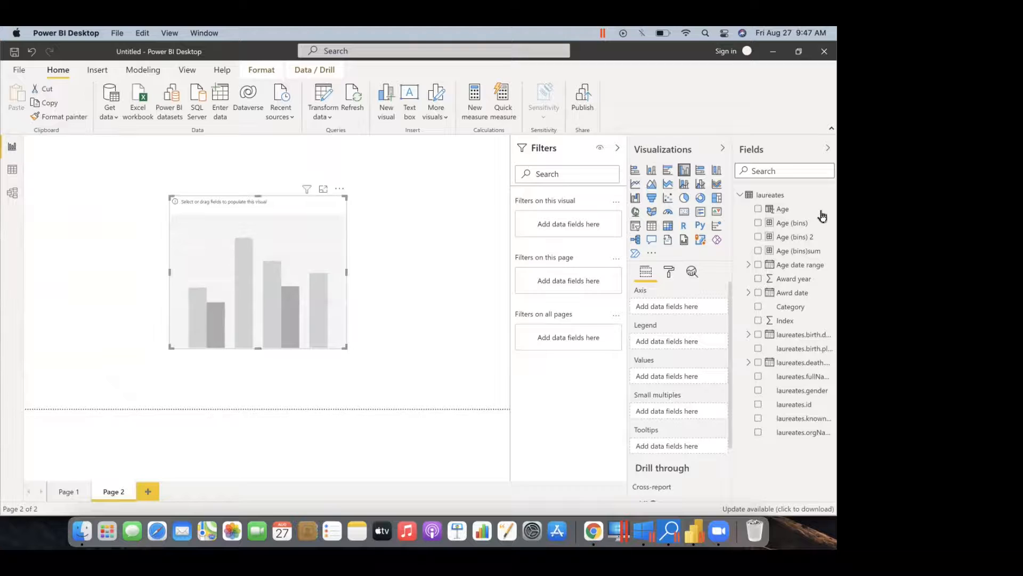
Put Age (bins) on the column chart's axis and the Count of Index in its values
double_click(808, 223)
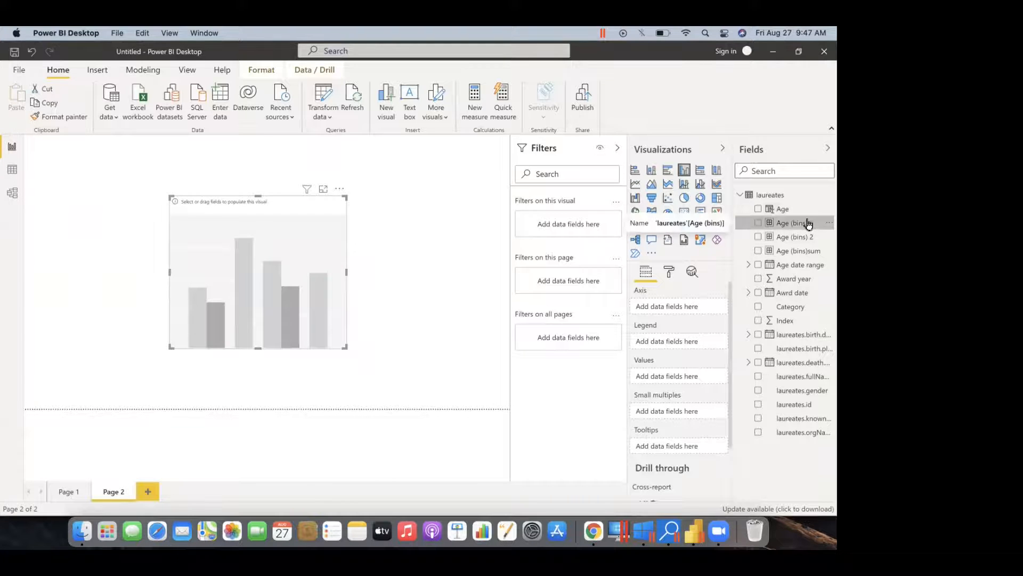
key(Return)
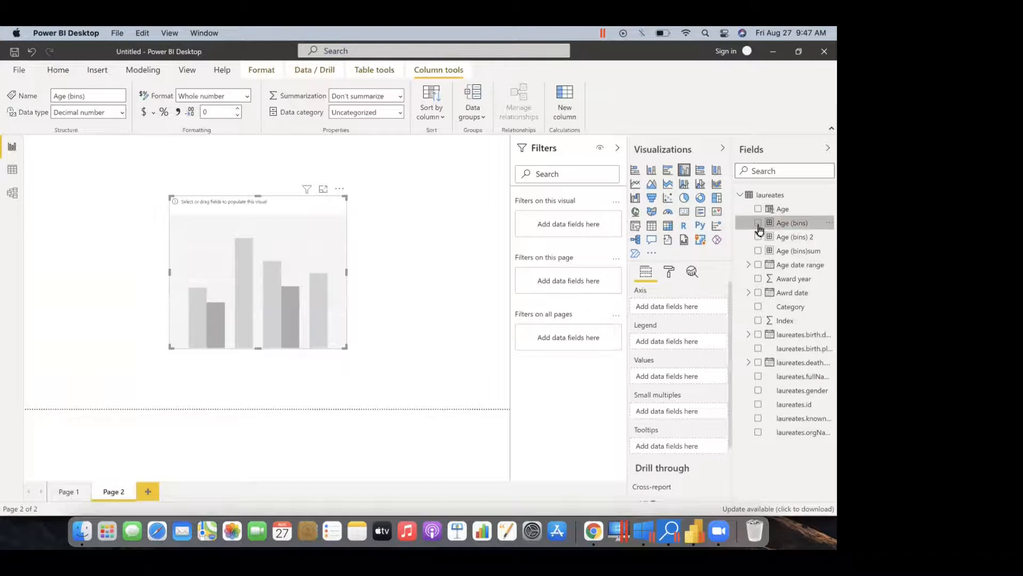
click(758, 223)
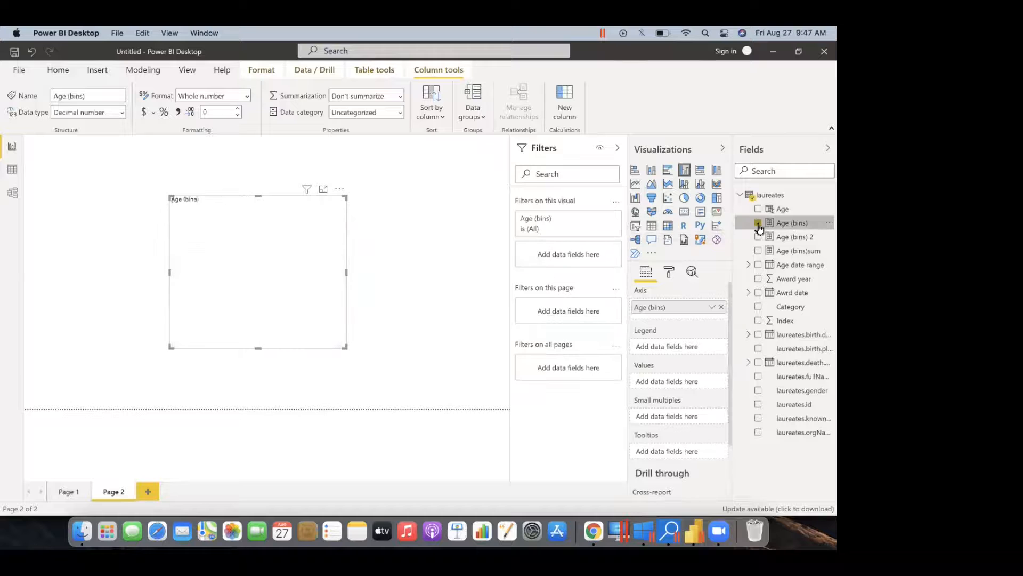
click(757, 321)
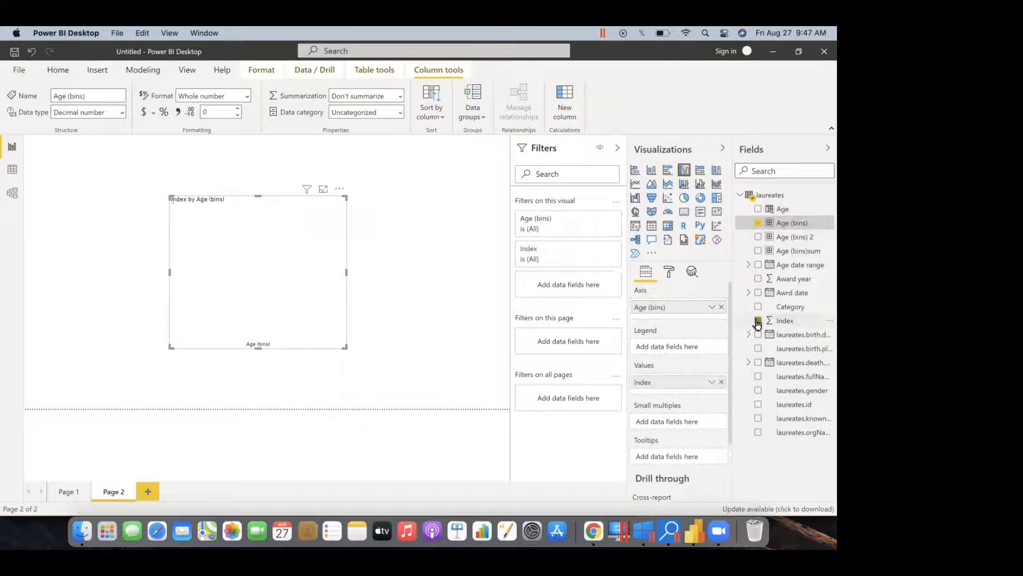
click(713, 382)
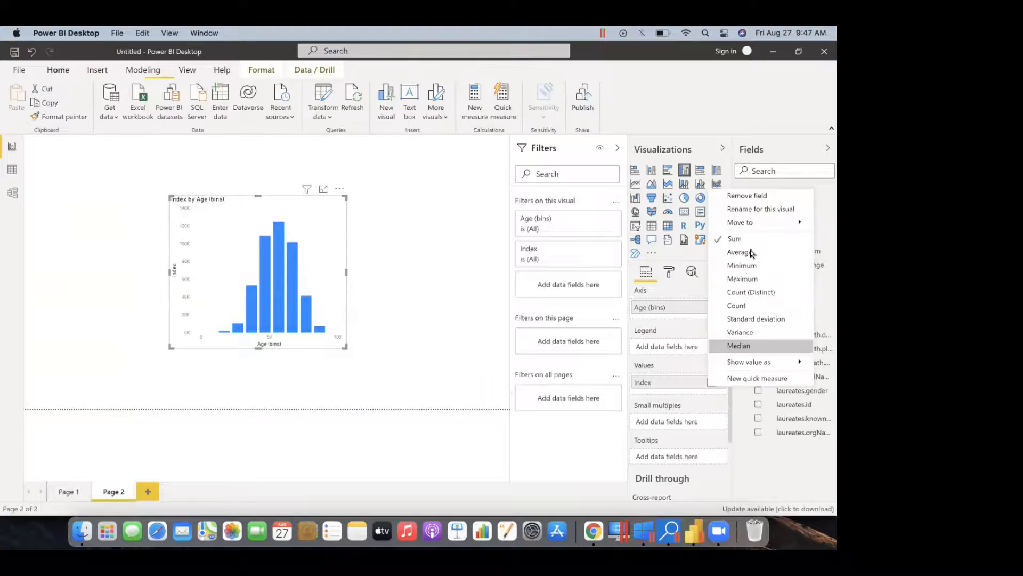
click(742, 307)
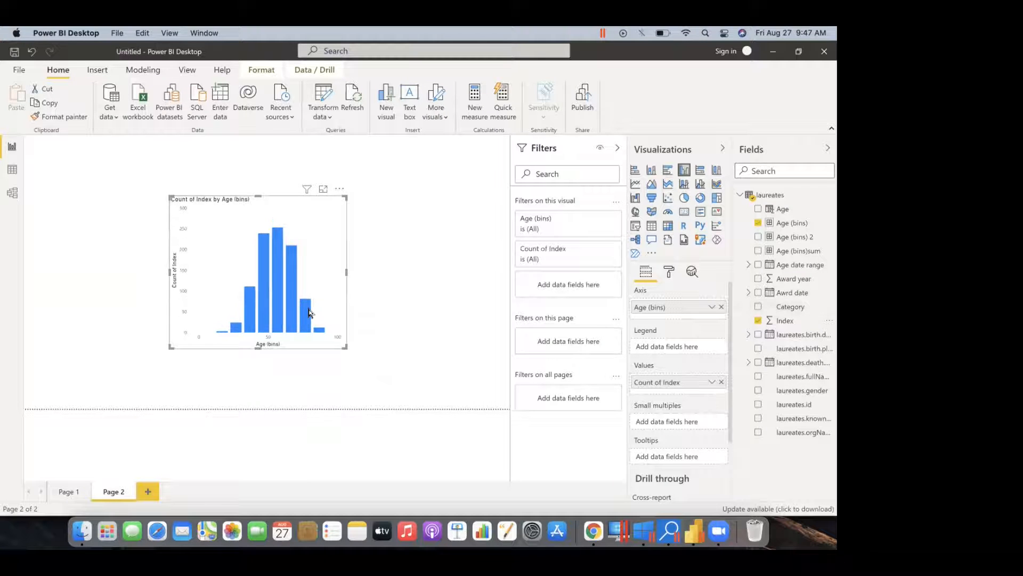
Widen the column chart on both sides, place it lower on the page and open its formatting options
drag(345, 272, 450, 269)
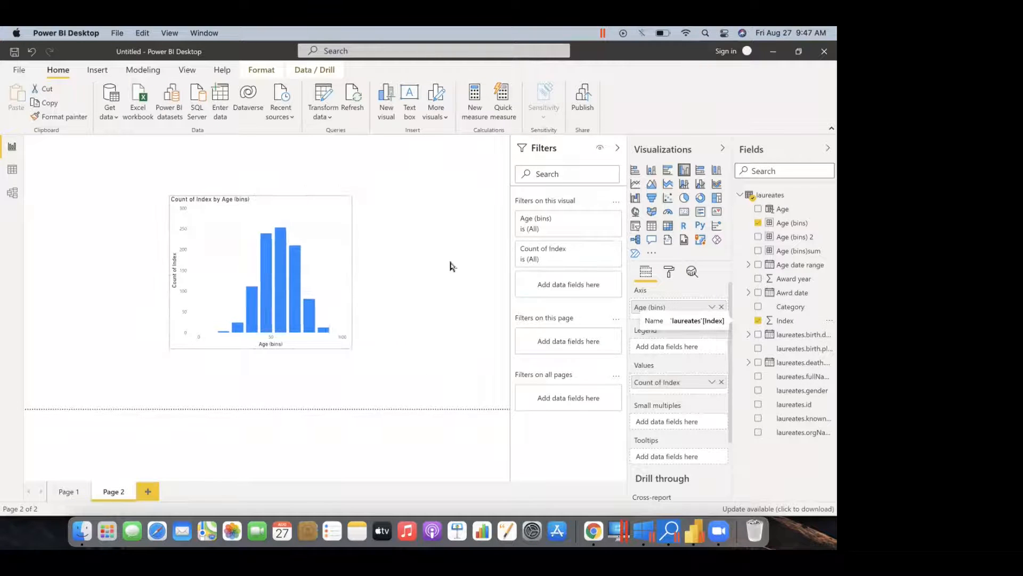
drag(165, 271, 117, 274)
drag(401, 231, 397, 268)
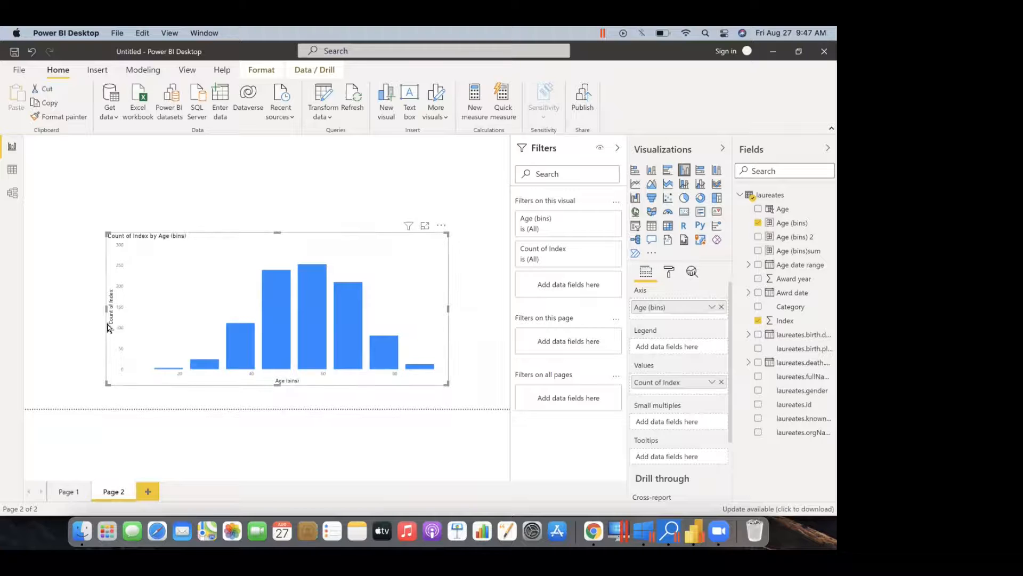
click(670, 273)
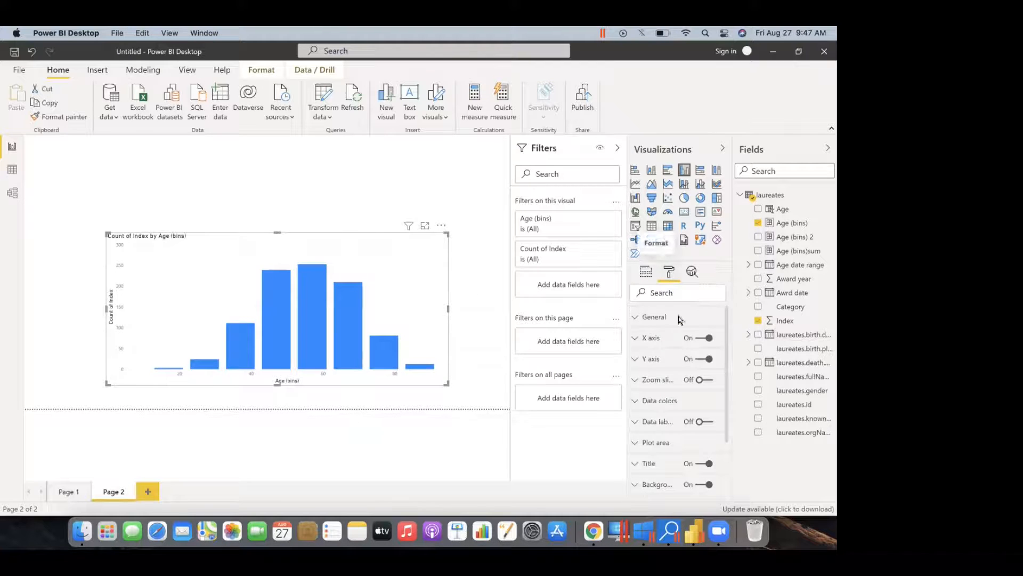
Turn on the column chart's zoom slider for the Y axis only, with slider labels, and widen the chart
click(703, 380)
click(634, 380)
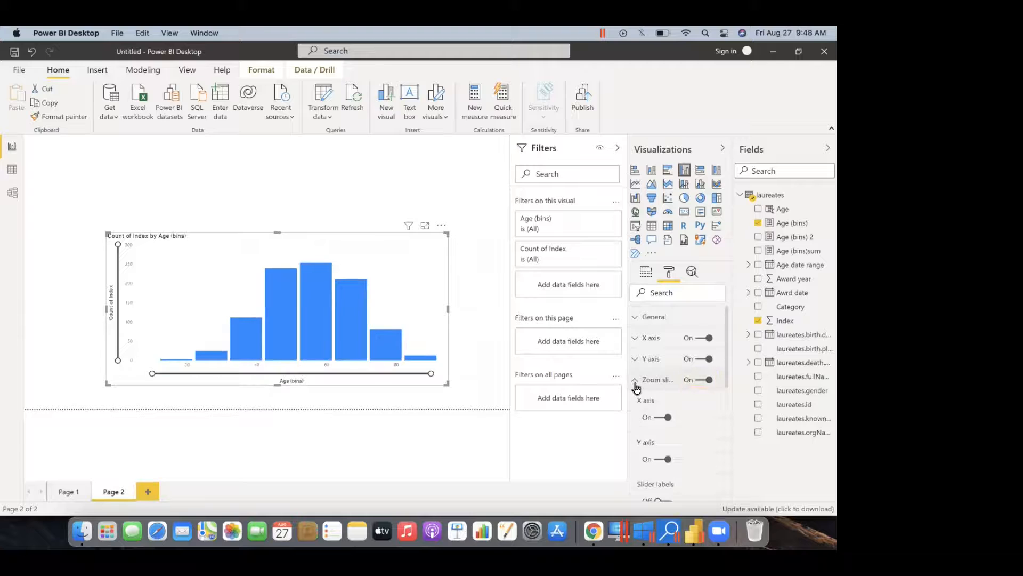
scroll(665, 456, down, 2)
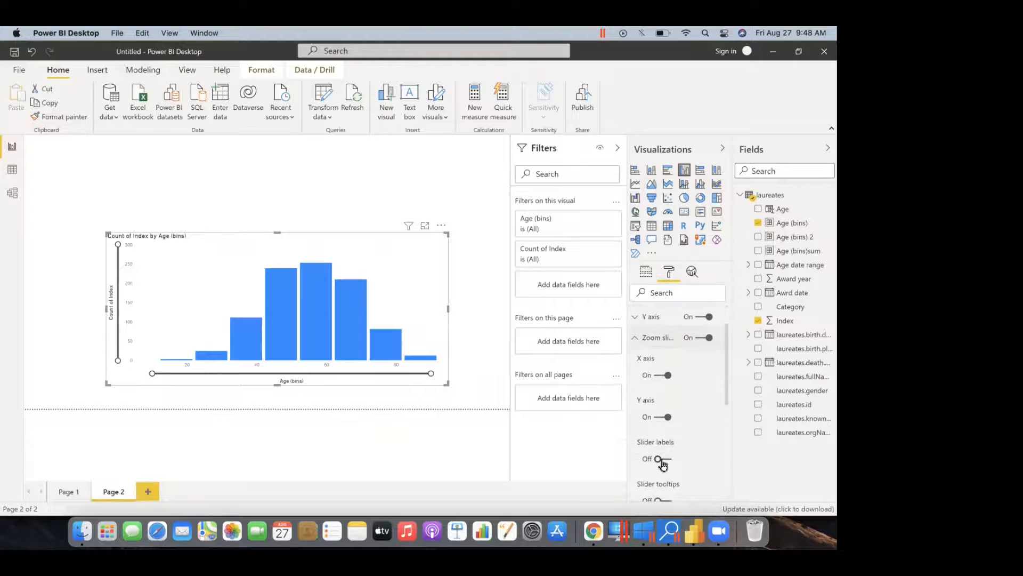
click(661, 460)
click(664, 375)
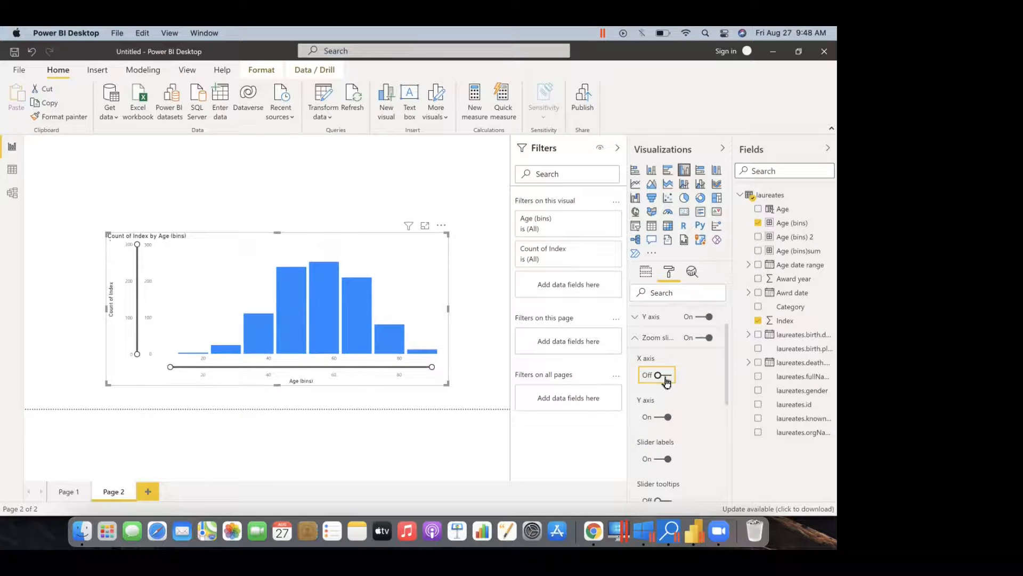
drag(449, 309, 490, 309)
Set the chart's X axis type to Categorical and look through the remaining axis options
scroll(652, 427, down, 2)
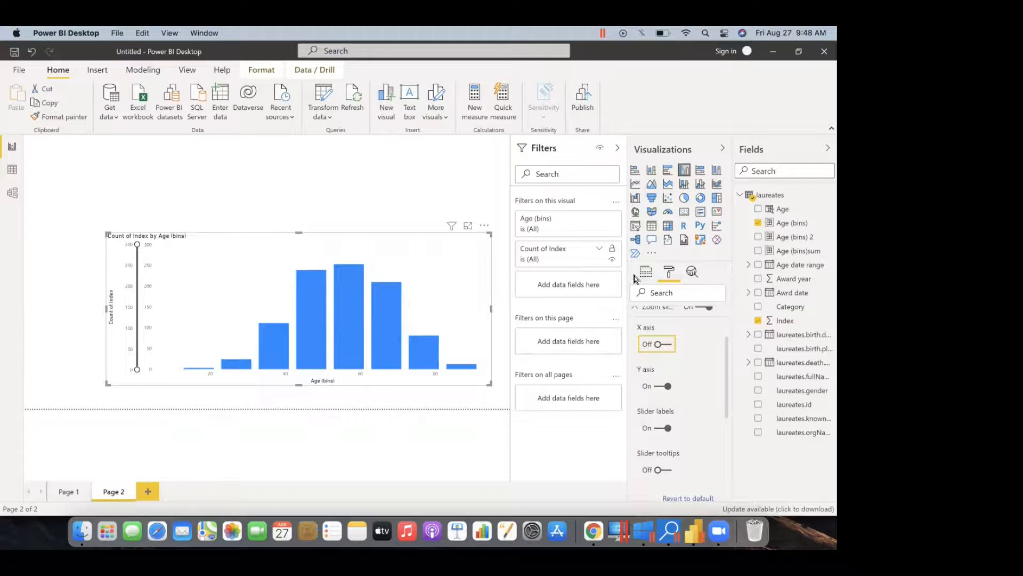
click(678, 343)
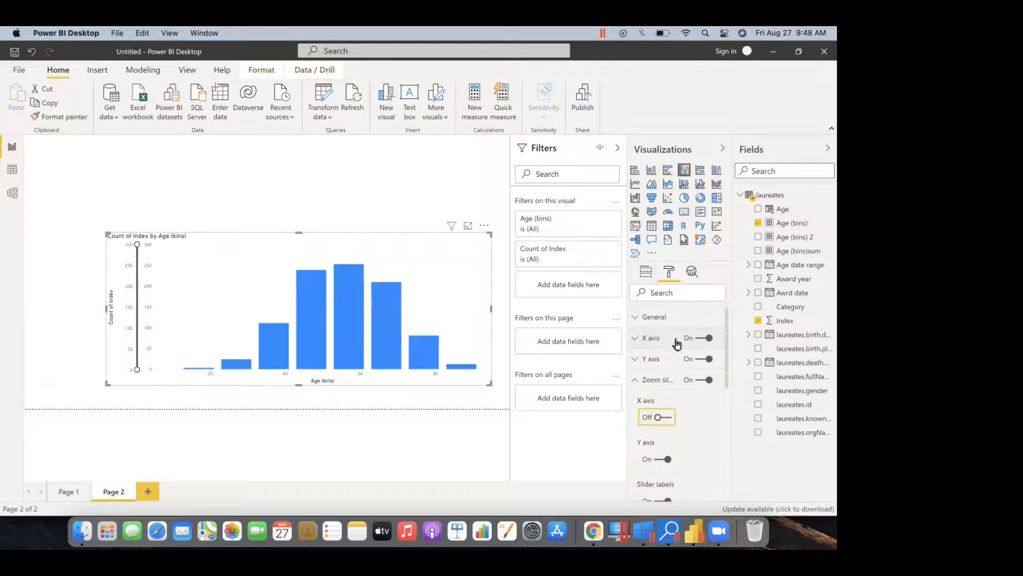
click(635, 339)
click(672, 373)
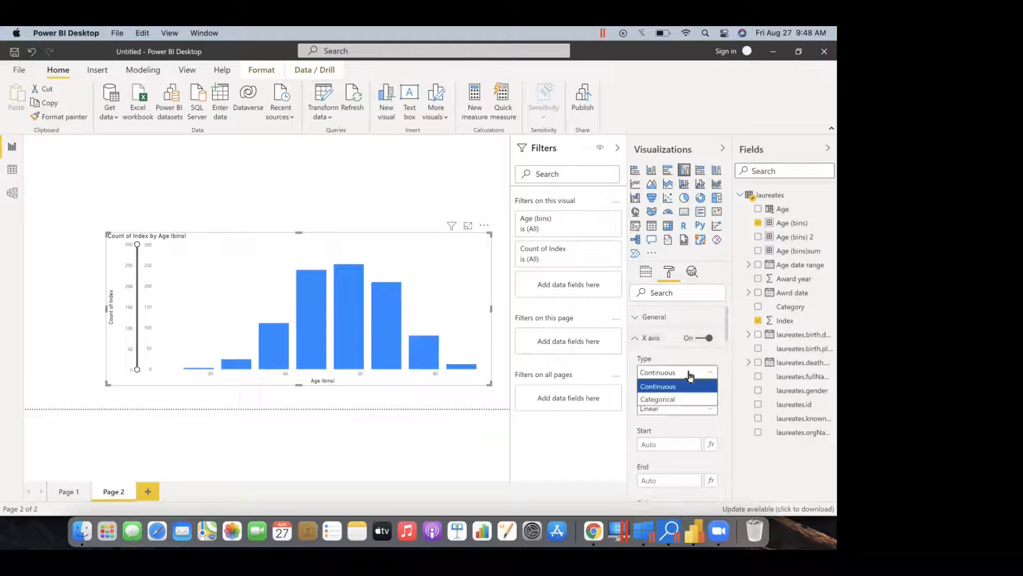
click(683, 400)
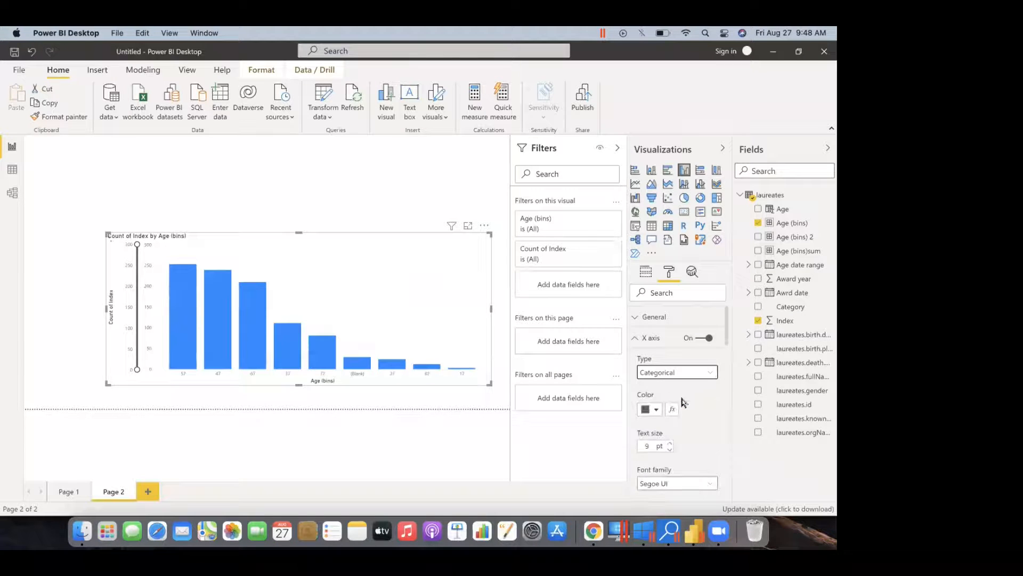
scroll(658, 434, down, 6)
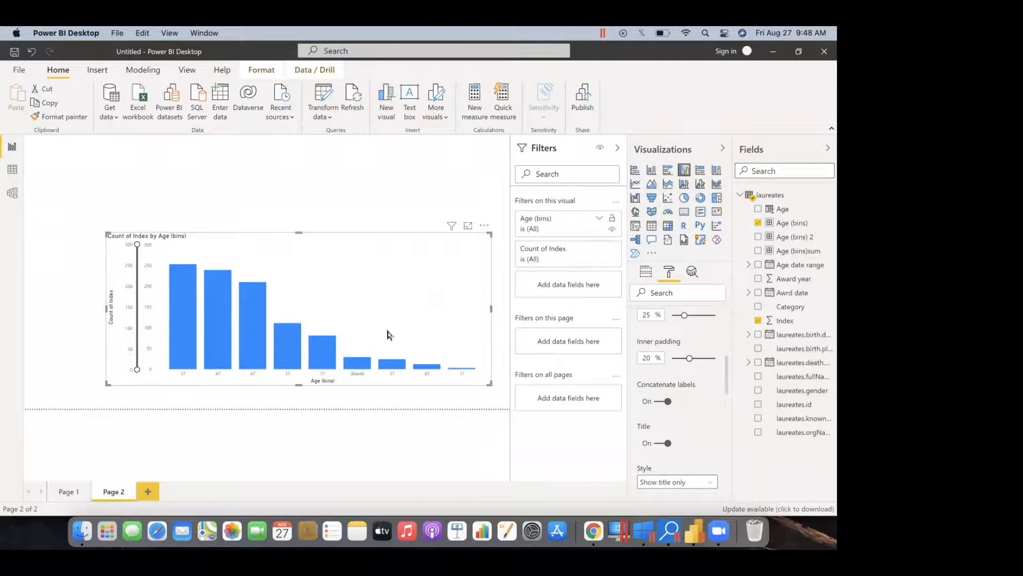
Filter the chart to show only items where Age (bins) is not blank
click(600, 220)
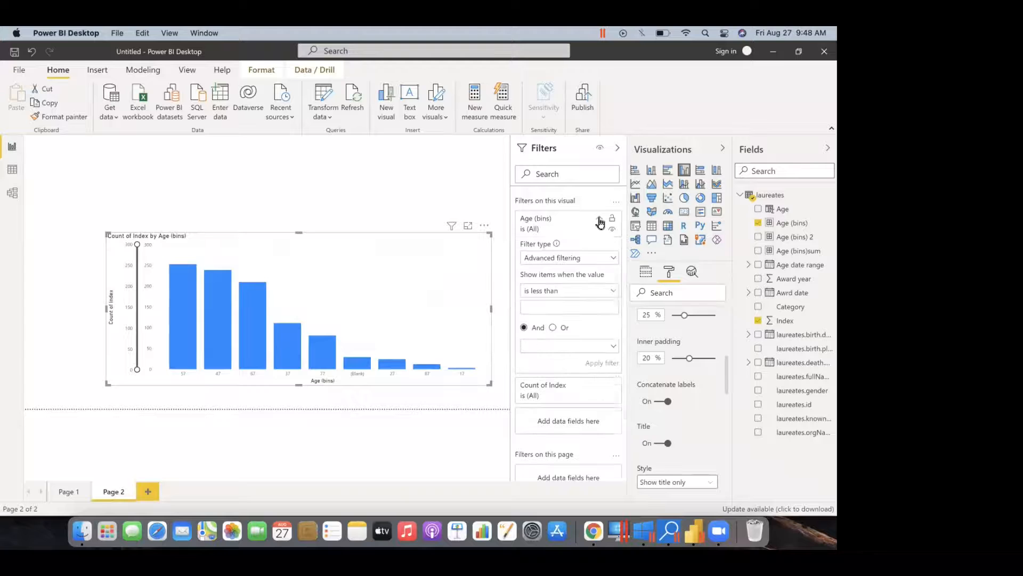
click(567, 293)
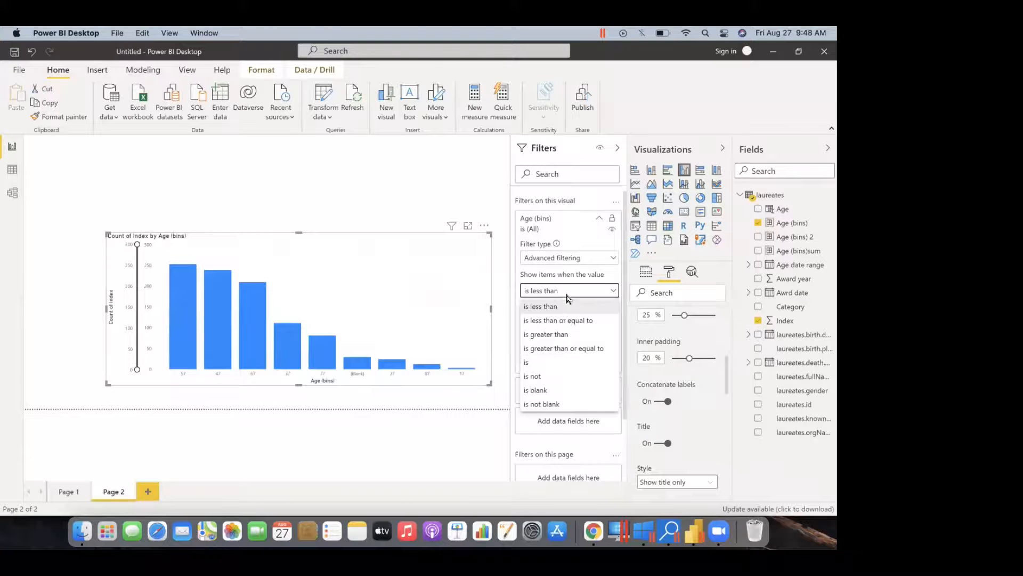
click(551, 404)
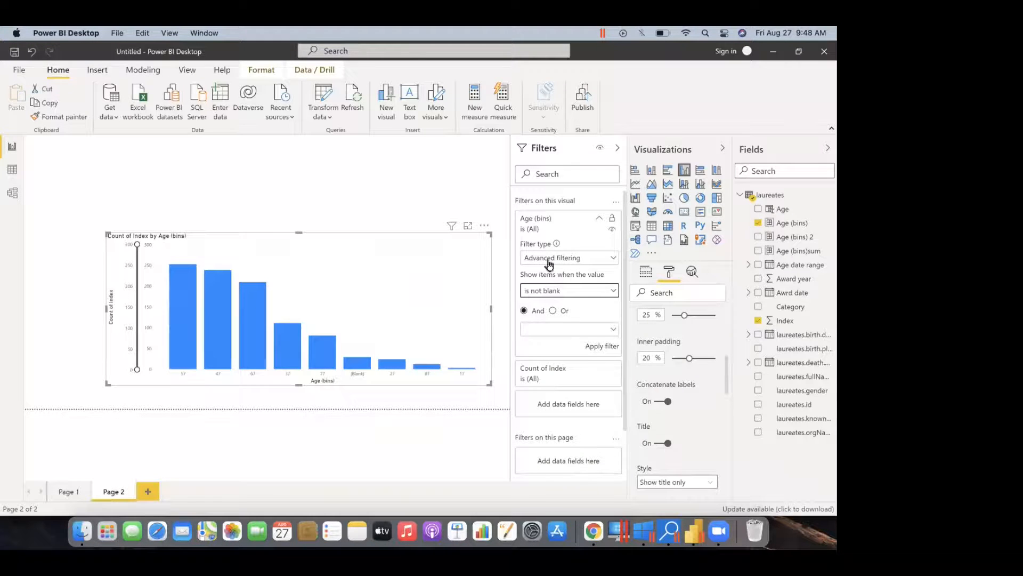
click(608, 351)
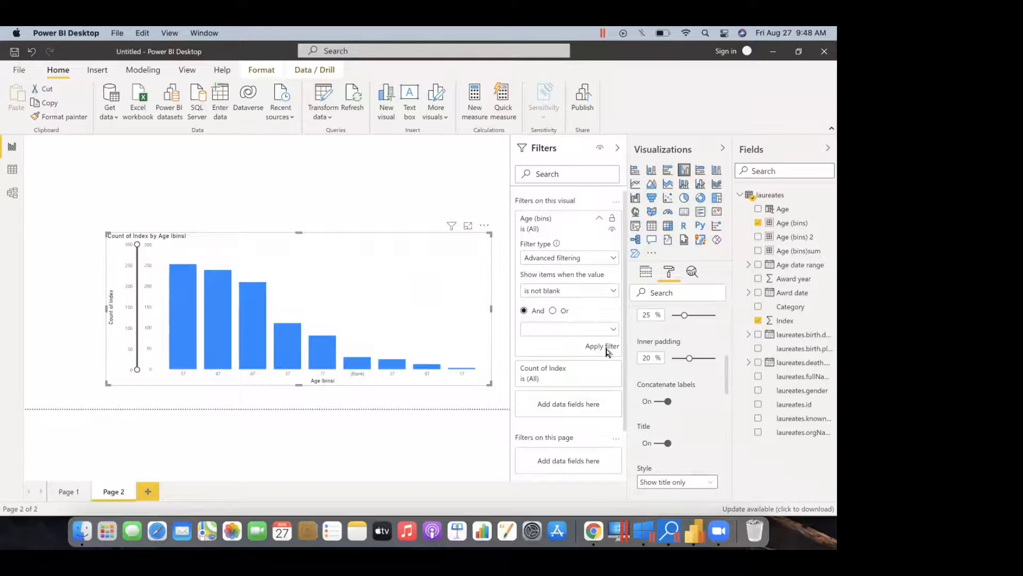
Sort the column chart by Age (bins) in ascending order
click(485, 228)
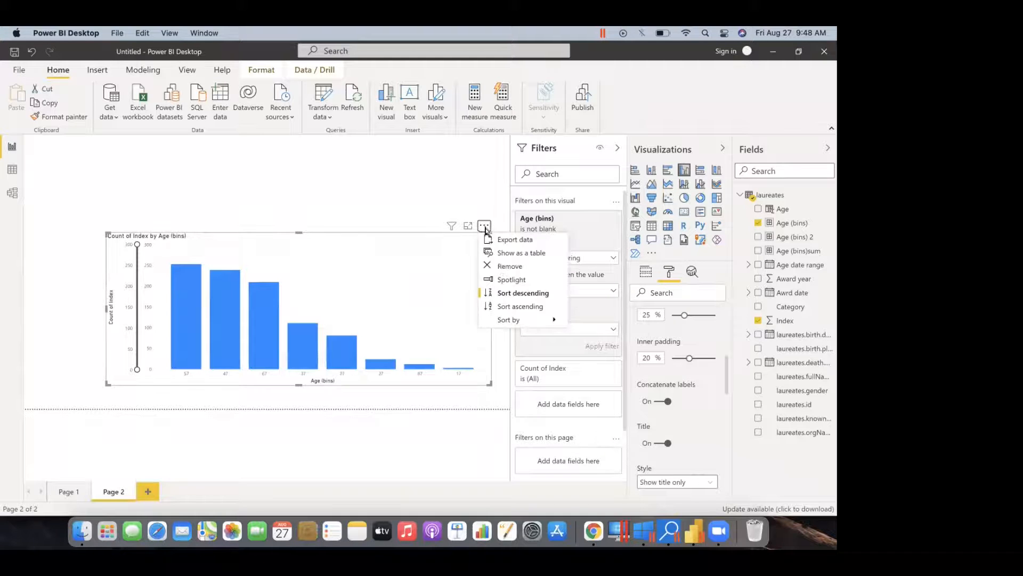
mouse_move(557, 322)
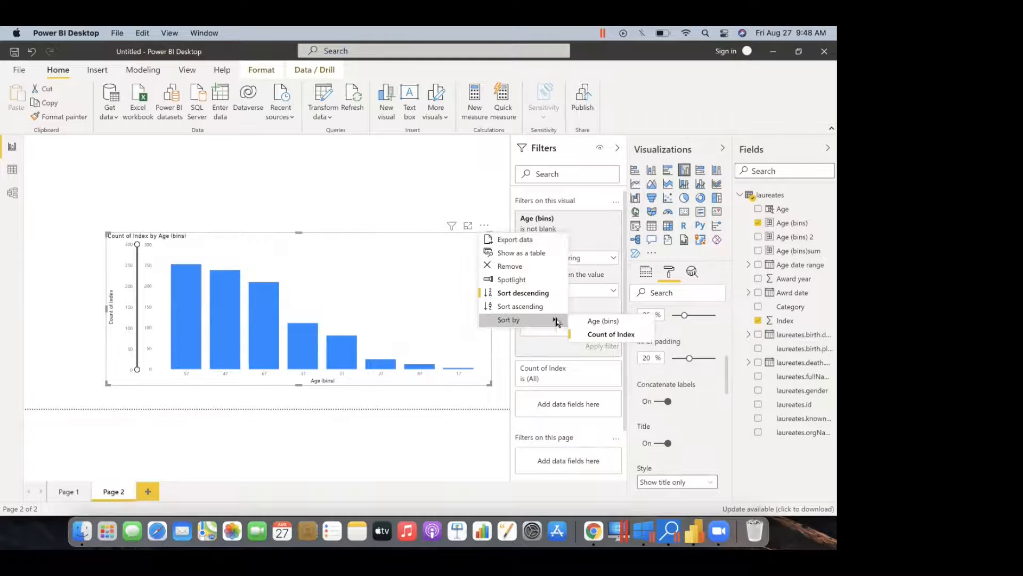
click(599, 323)
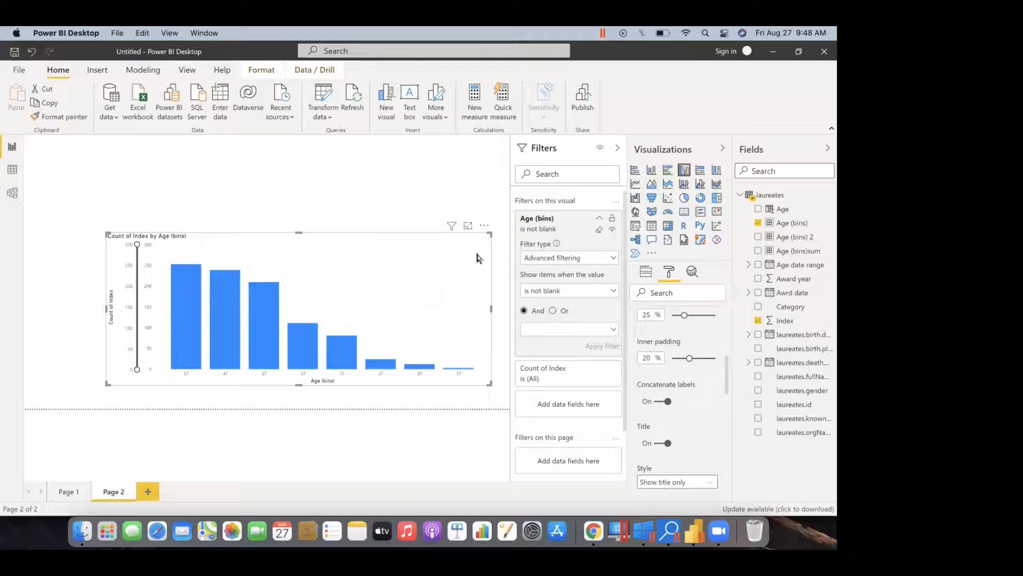
click(484, 228)
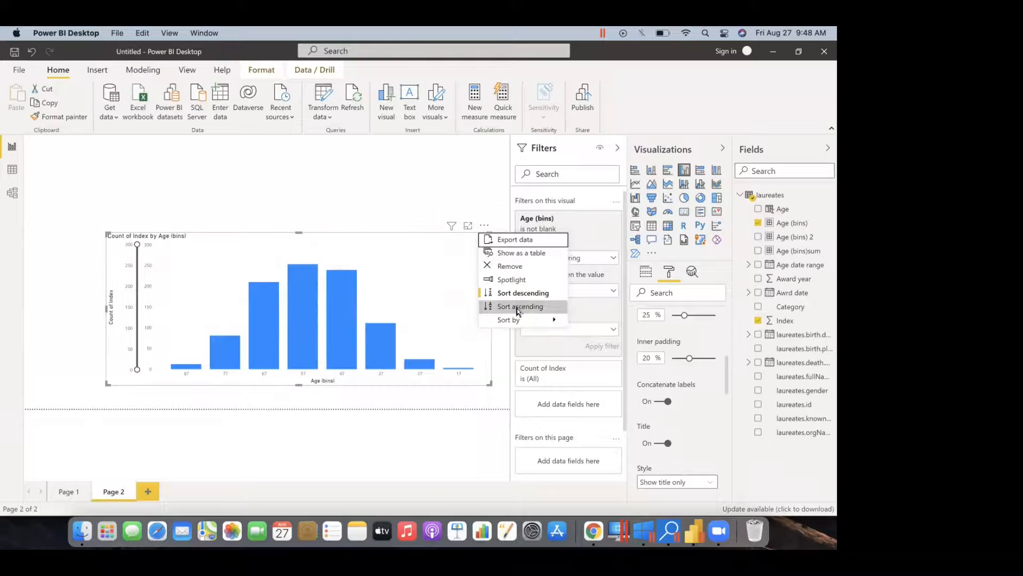
click(517, 311)
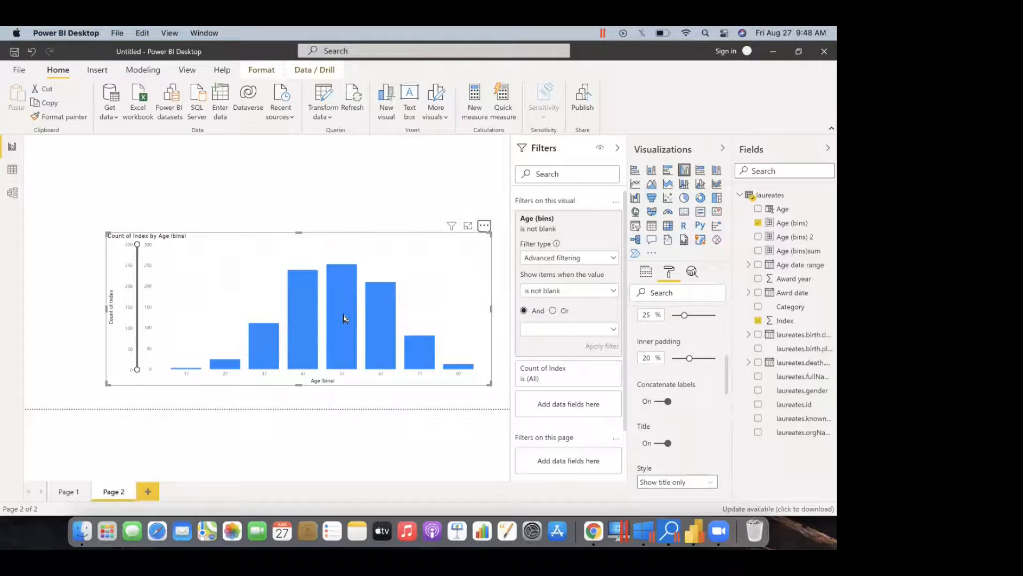
Examine the column properties of Age and Age (bins), and try the chart's Y-axis zoom slider
click(790, 212)
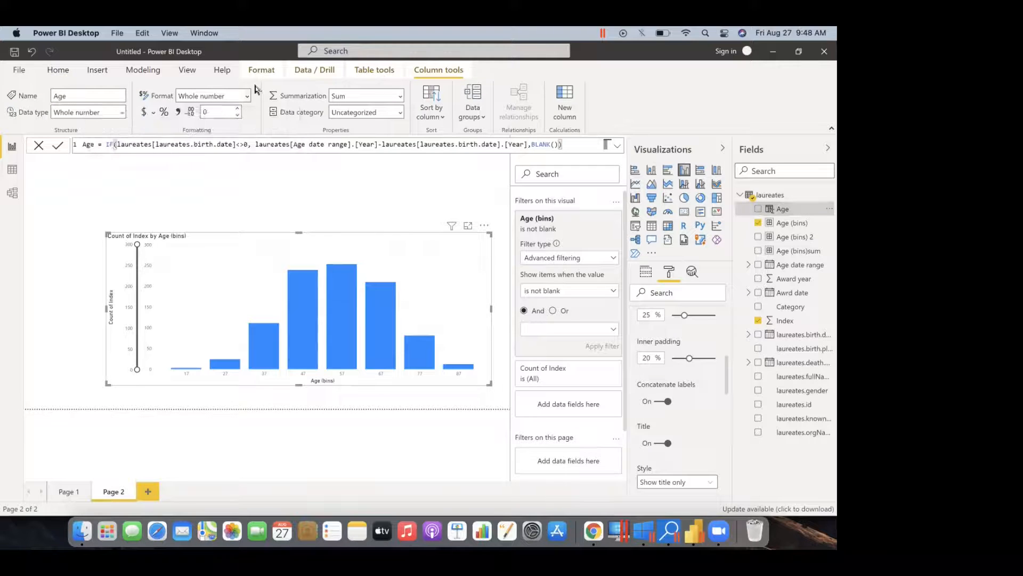
click(789, 223)
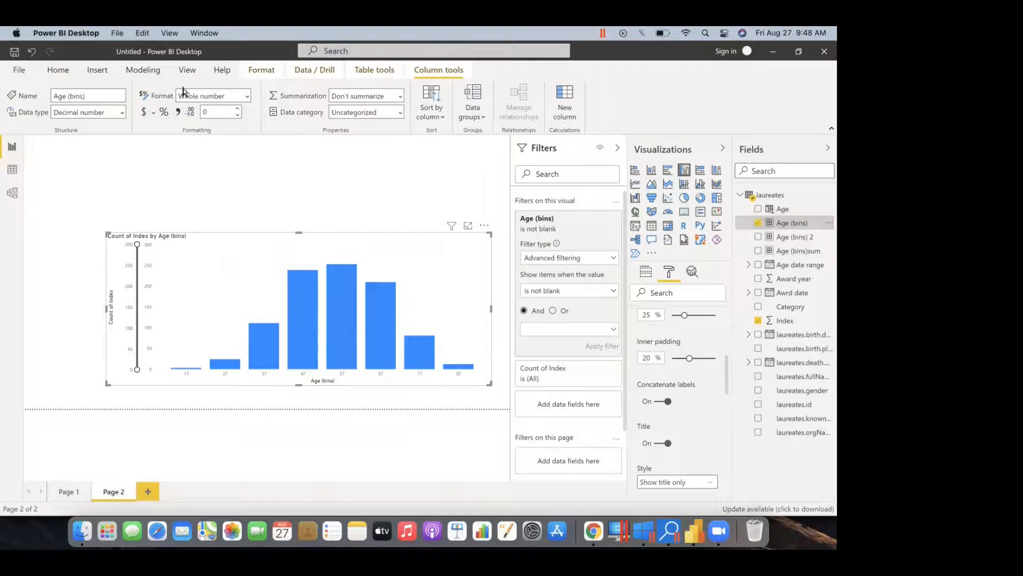
click(308, 182)
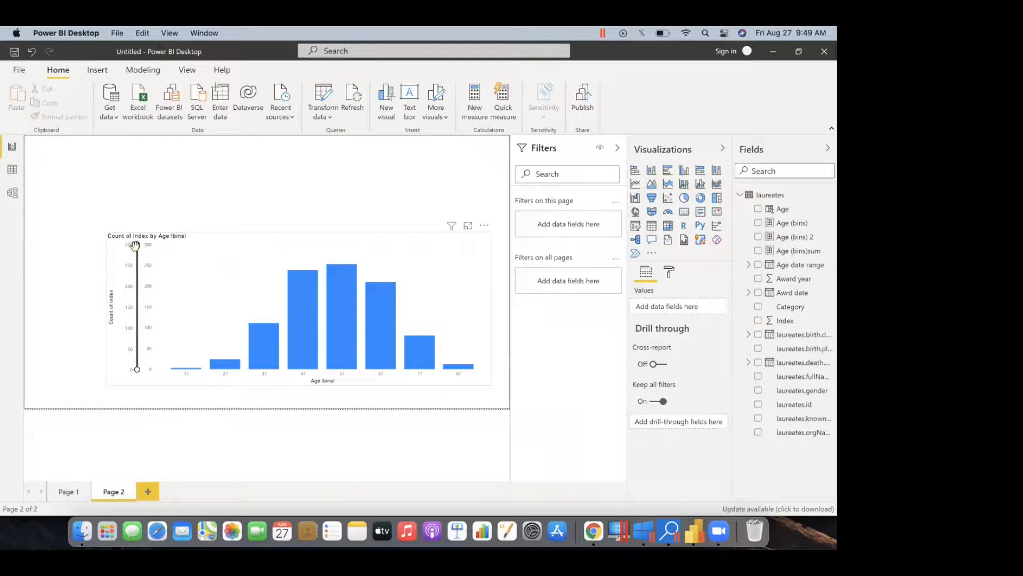
mouse_move(138, 256)
mouse_down()
mouse_move(145, 315)
mouse_move(138, 246)
mouse_up()
click(385, 251)
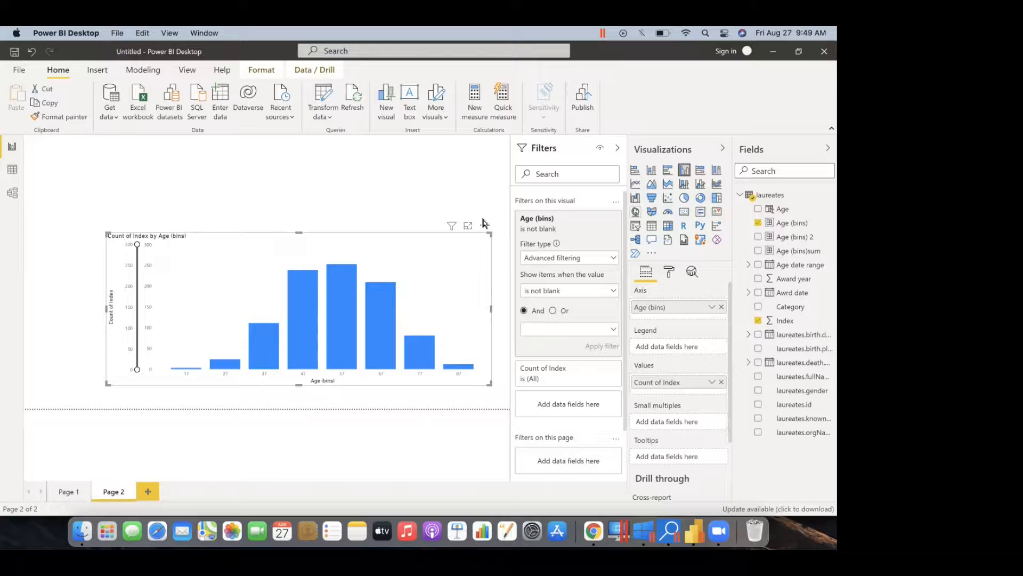
Add a slicer on Category to the second page and set its orientation to Horizontal
click(636, 225)
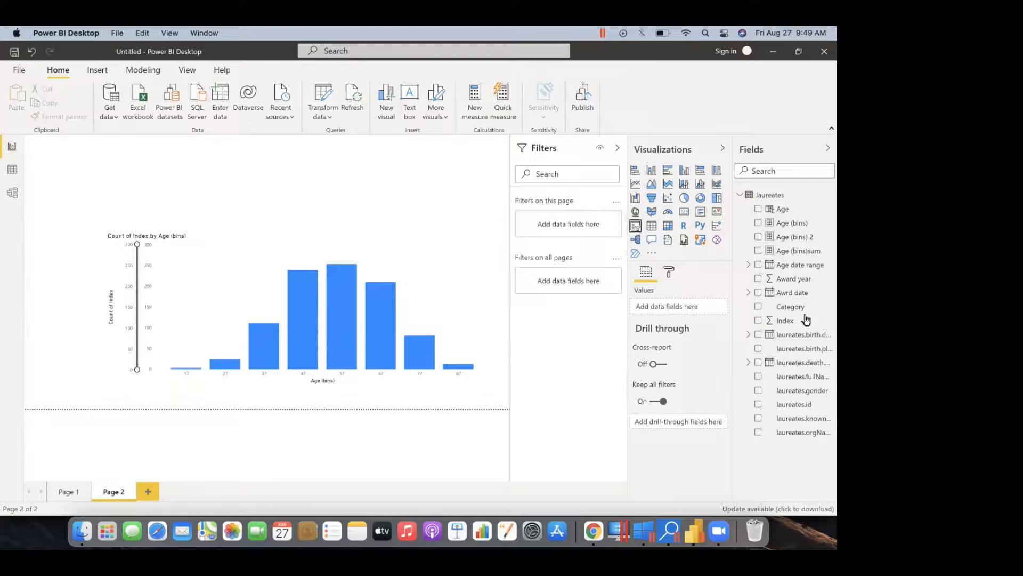
click(758, 308)
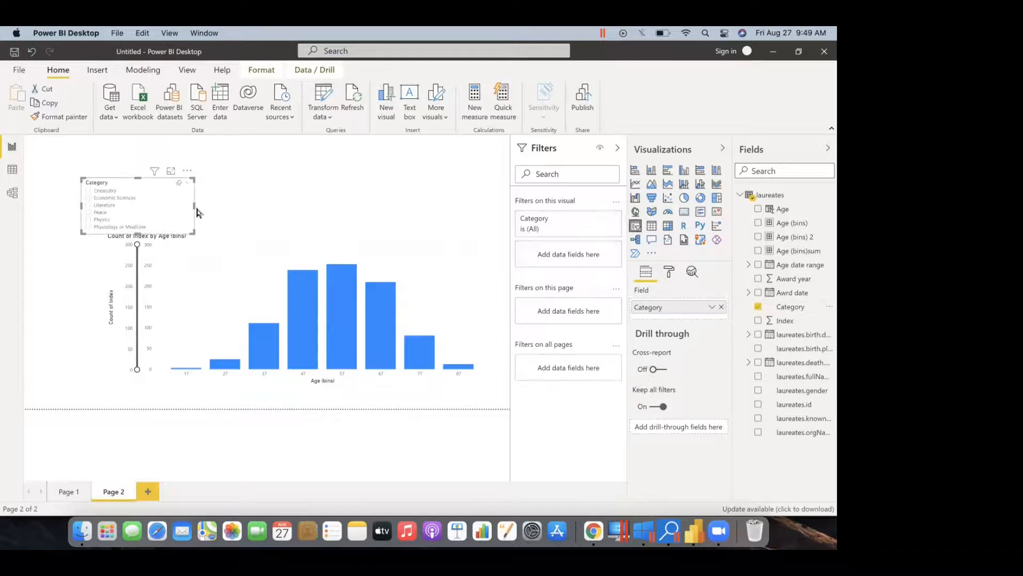
click(669, 272)
click(646, 320)
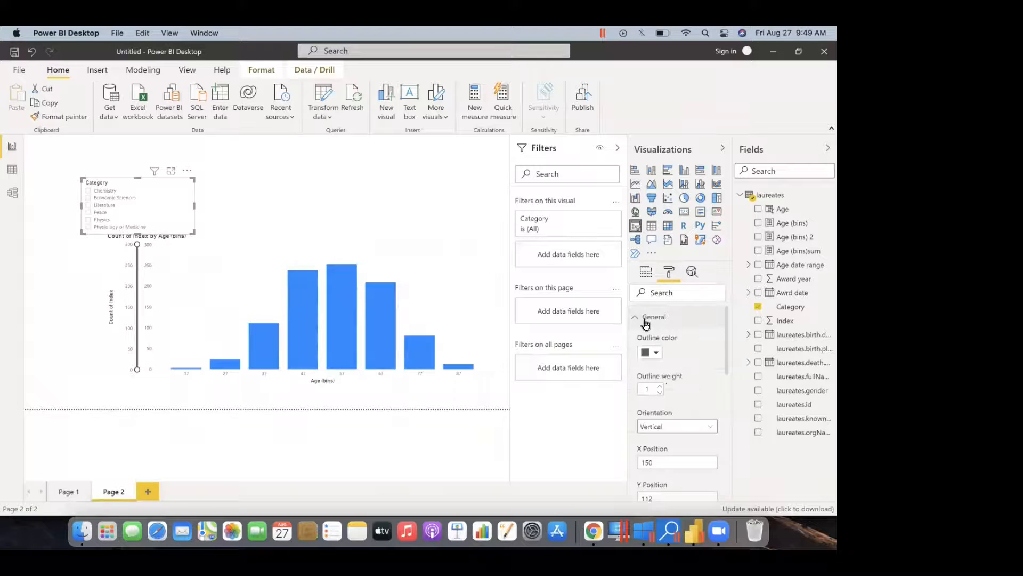
click(666, 427)
click(676, 453)
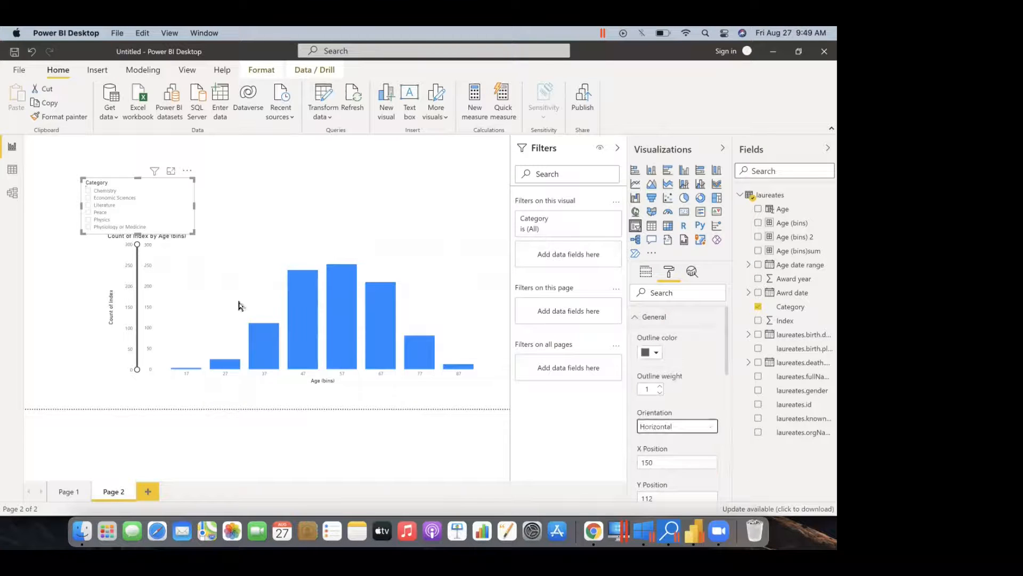
Widen the Category slicer on both sides and reduce its height to fit all categories in one row
click(196, 209)
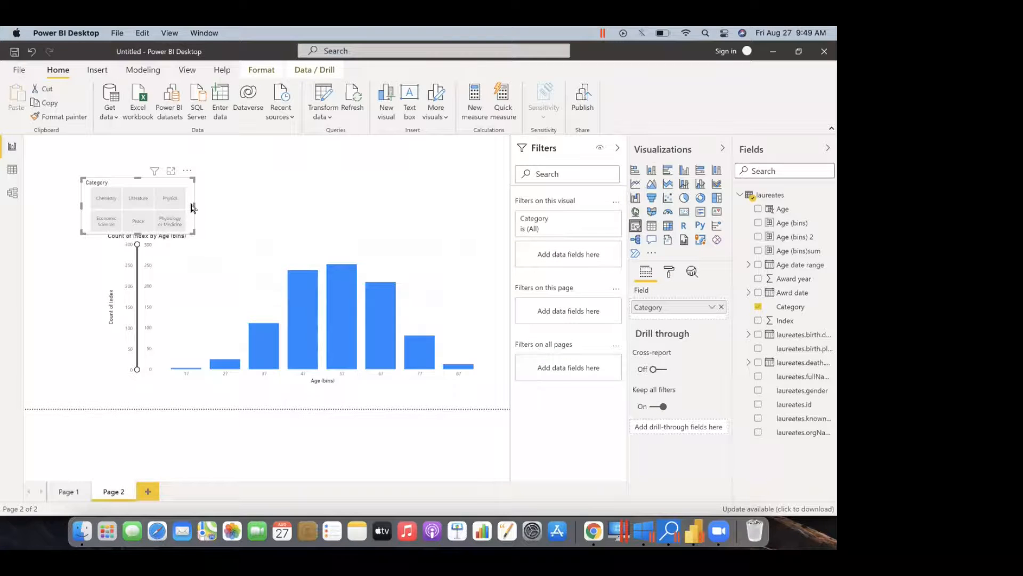
drag(192, 205, 469, 194)
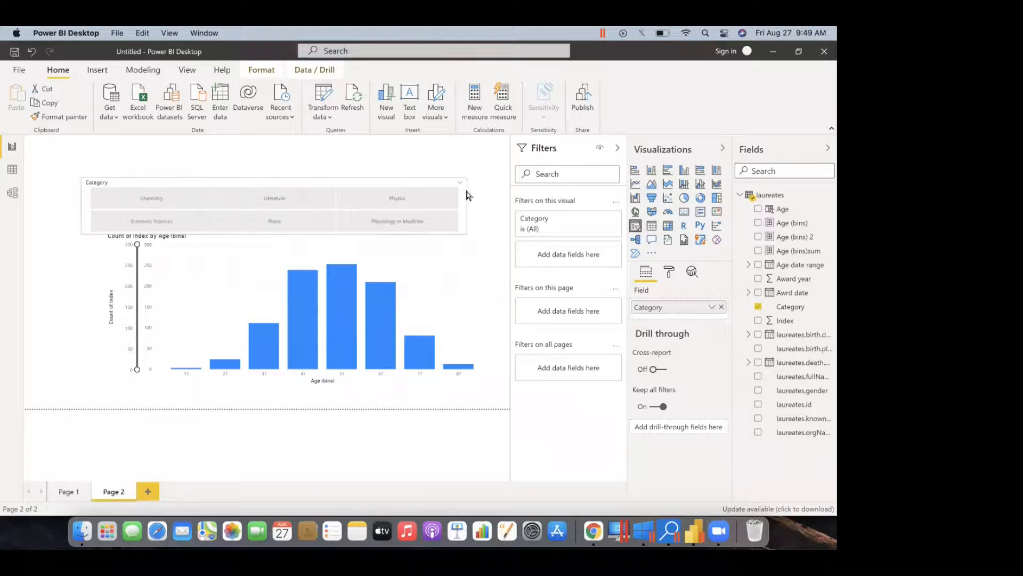
drag(83, 205, 63, 206)
drag(264, 233, 265, 210)
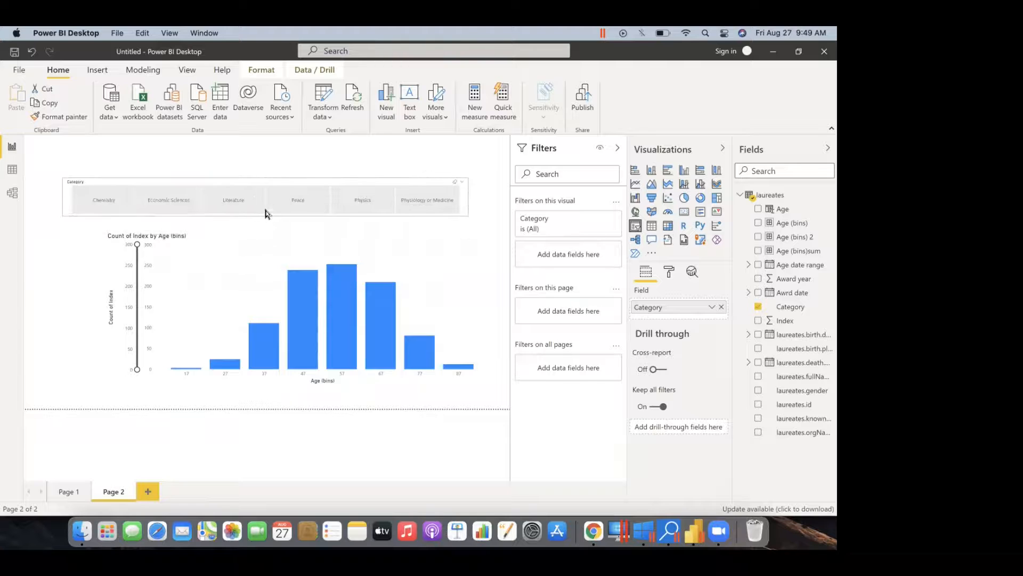
Try filtering the histogram by different categories in the slicer, ending with Physics selected
click(107, 202)
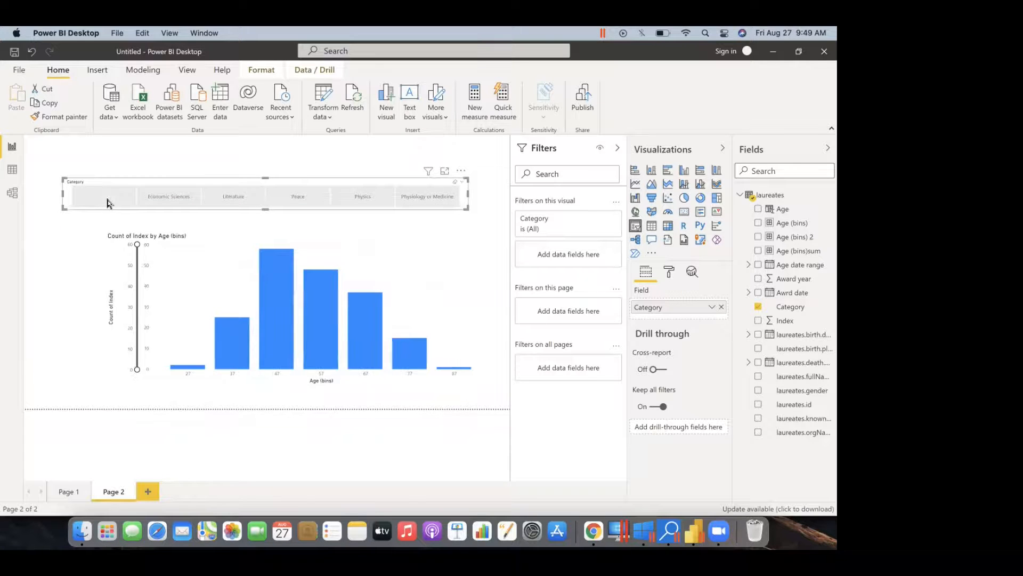
click(178, 199)
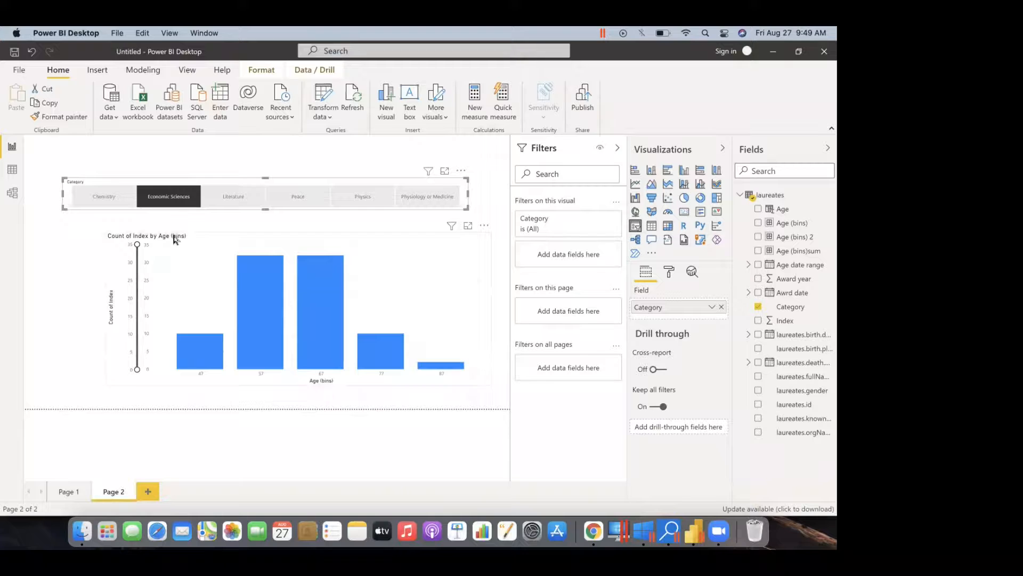
click(240, 201)
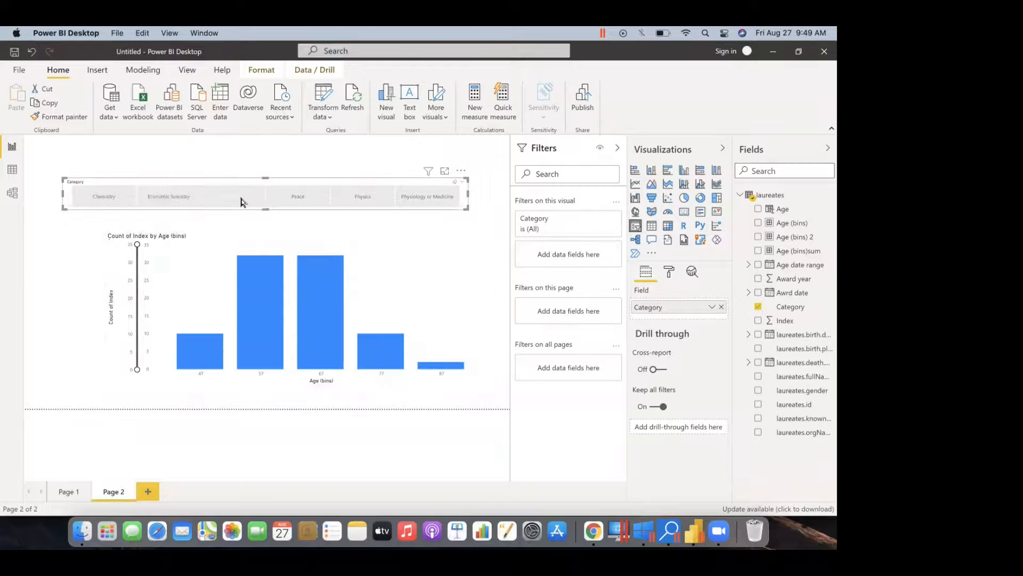
click(273, 199)
click(362, 198)
click(400, 201)
click(403, 201)
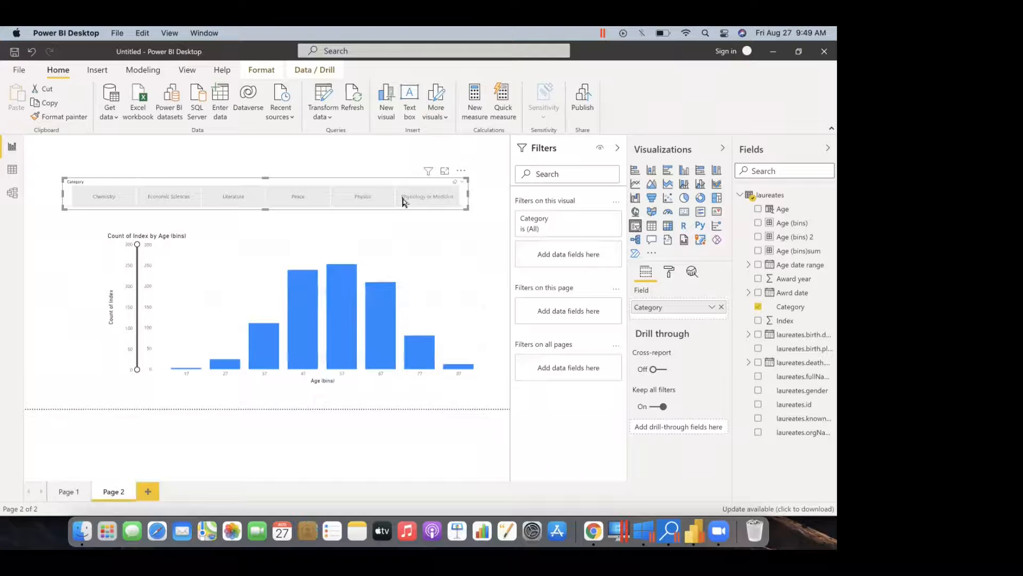
click(350, 202)
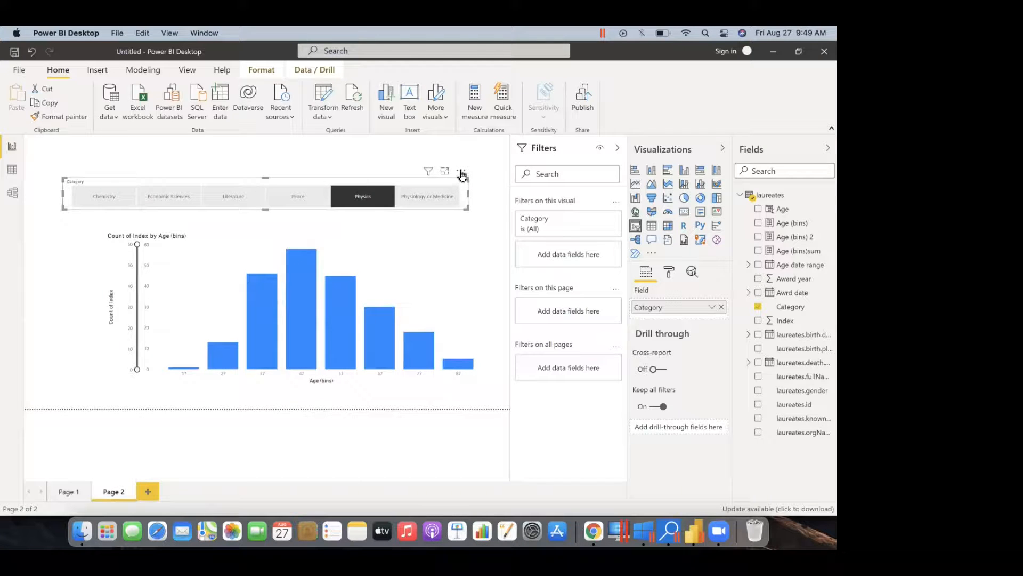
Move the Category slicer higher on the page and the histogram lower, down to the page's bottom edge
drag(462, 174, 484, 153)
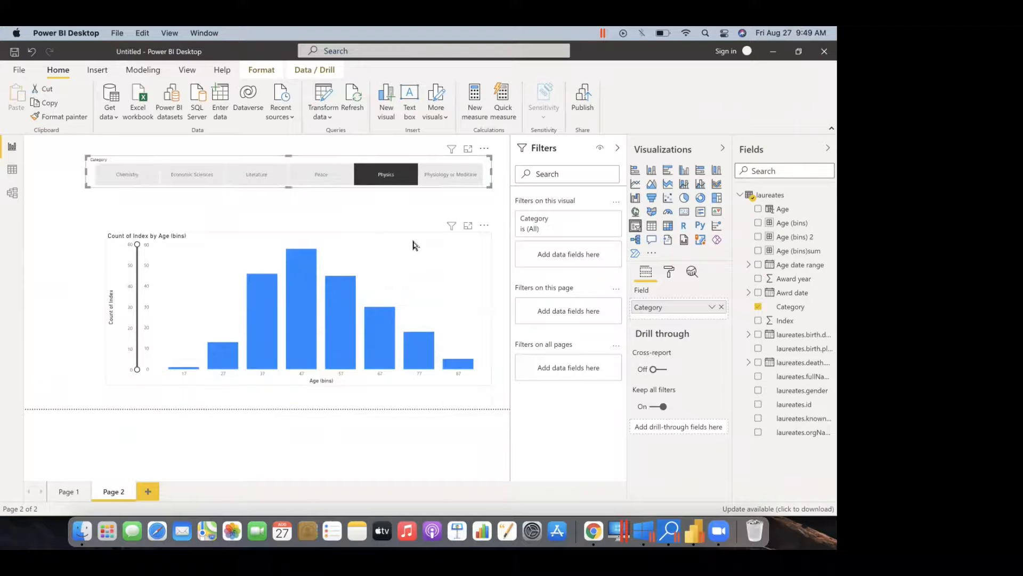
drag(406, 269, 368, 284)
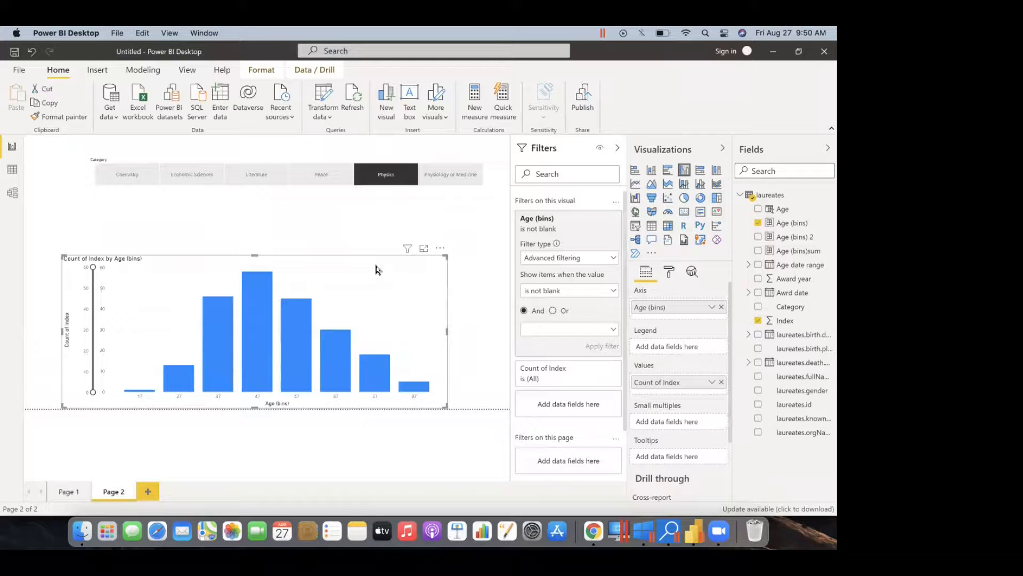
click(388, 236)
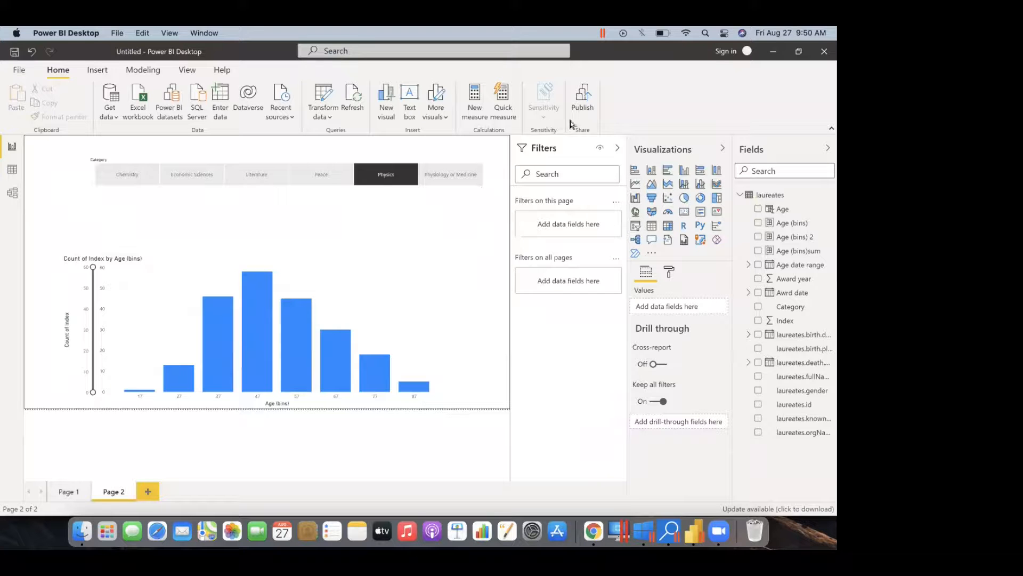
click(504, 111)
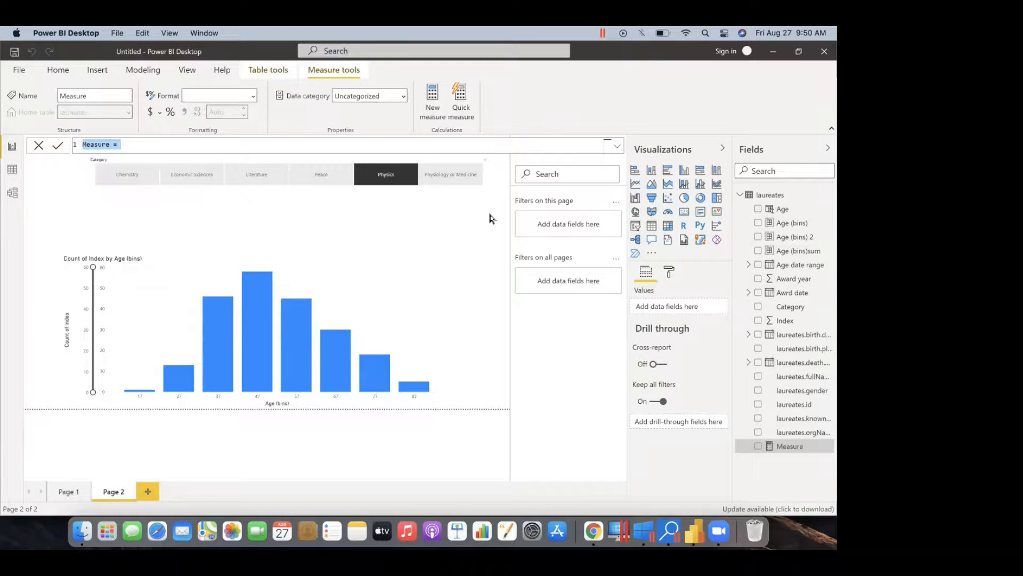
key(BackSpace)
text(unknown = calculate()
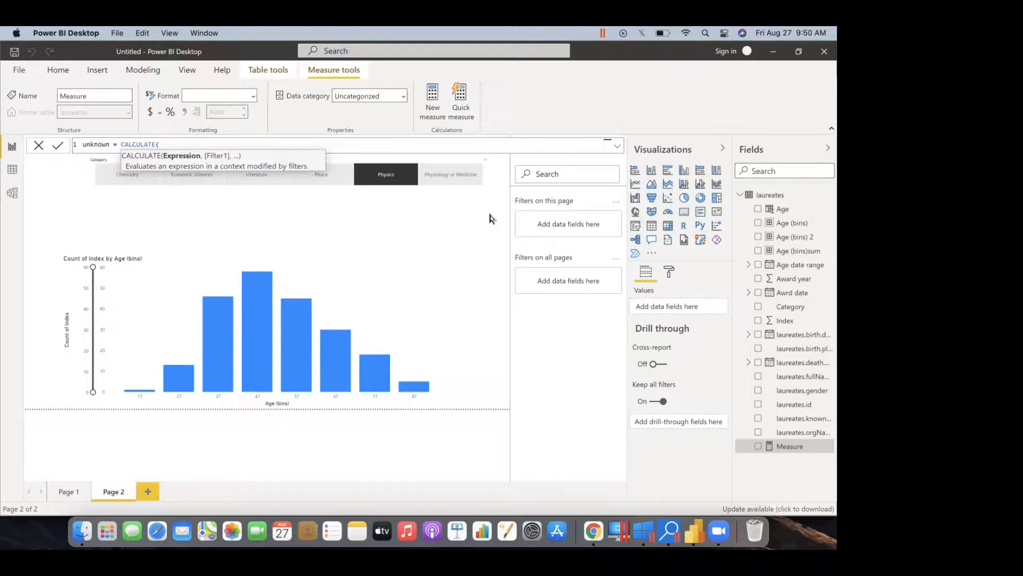
text(is)
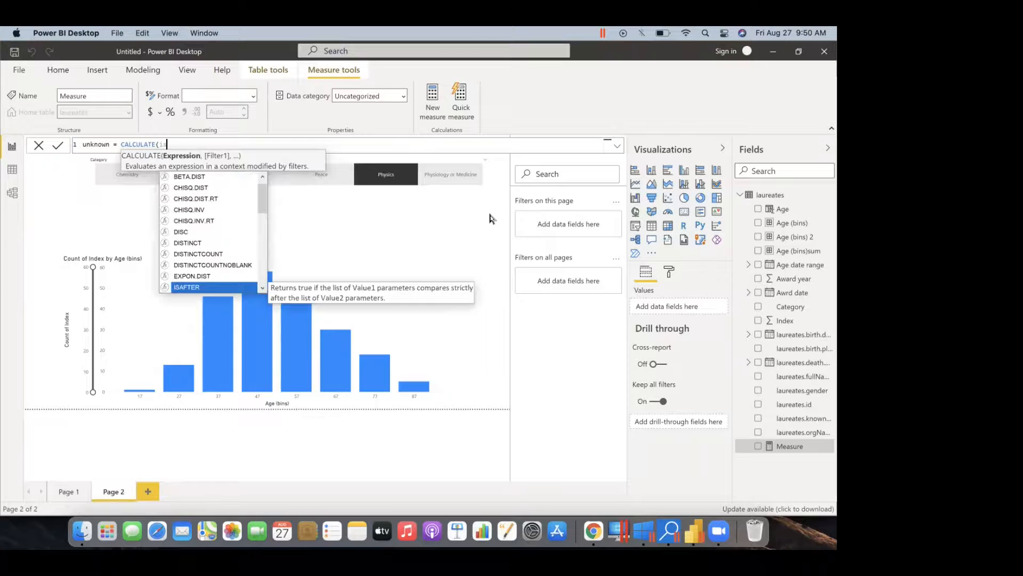
key(BackSpace)
key(BackSpace)
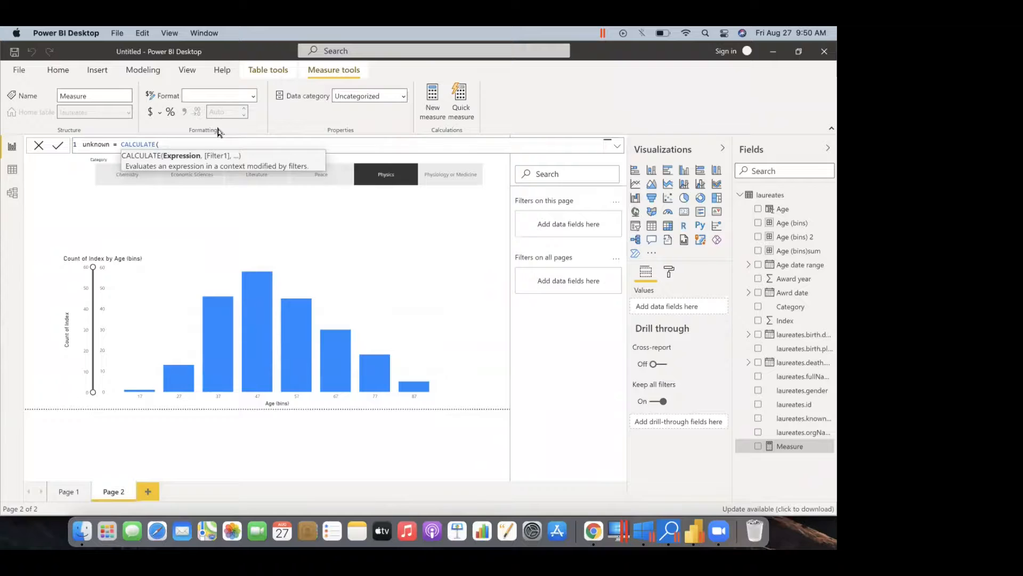
key(BackSpace)
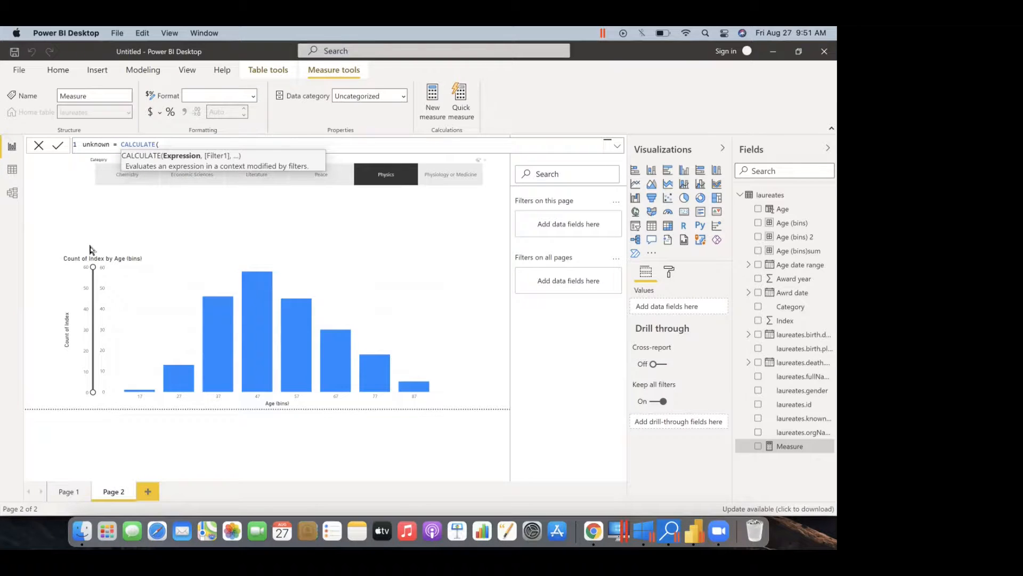
click(39, 147)
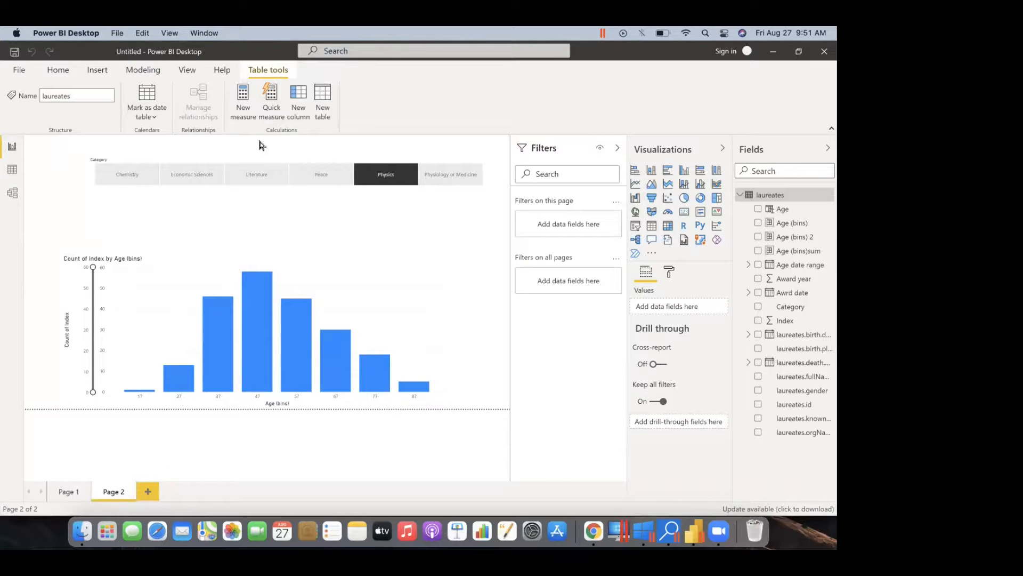
Shift the Category slicer slightly down and to the left, and turn on interaction editing for it
click(409, 166)
drag(415, 167, 398, 178)
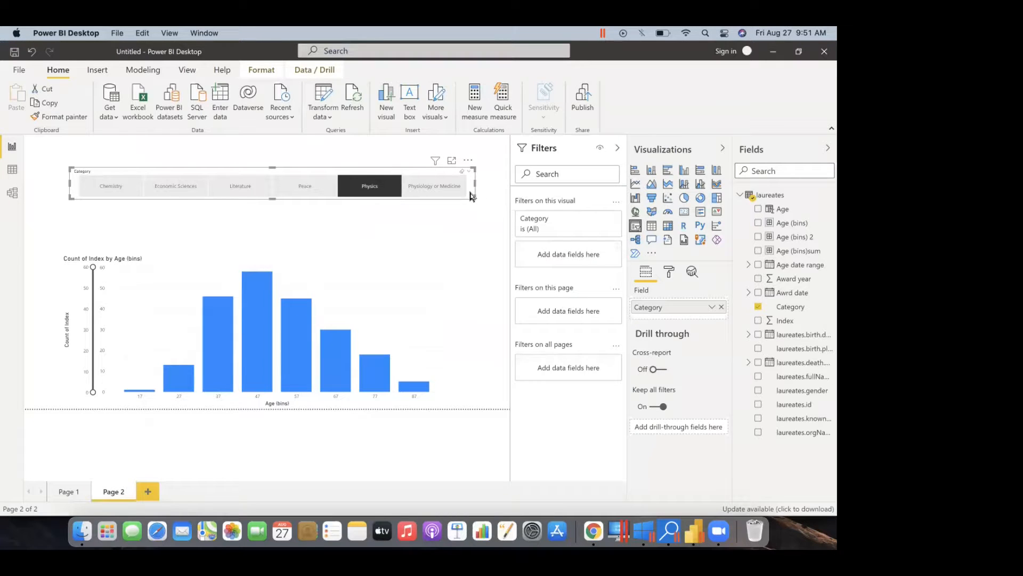
click(270, 71)
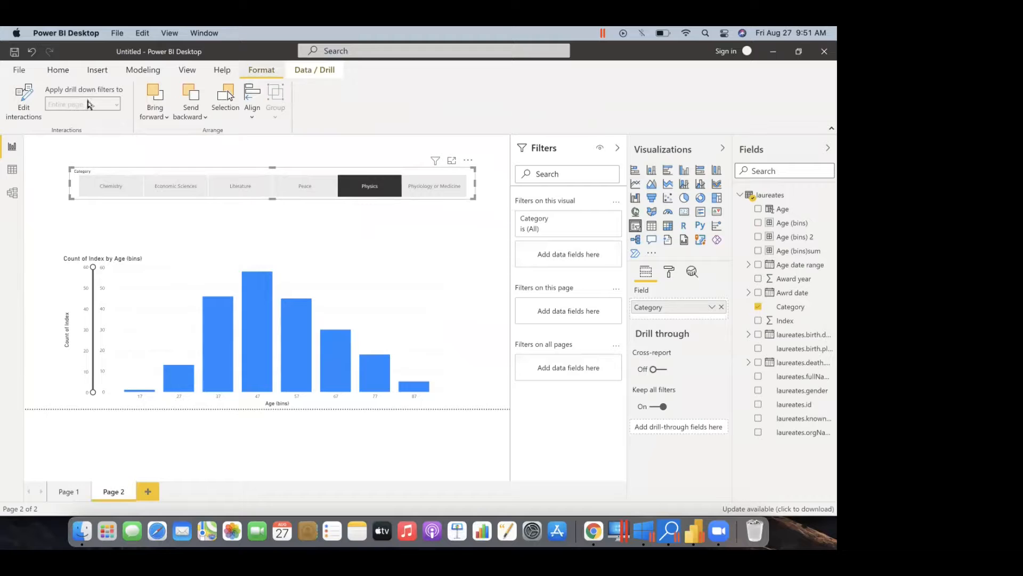
click(27, 100)
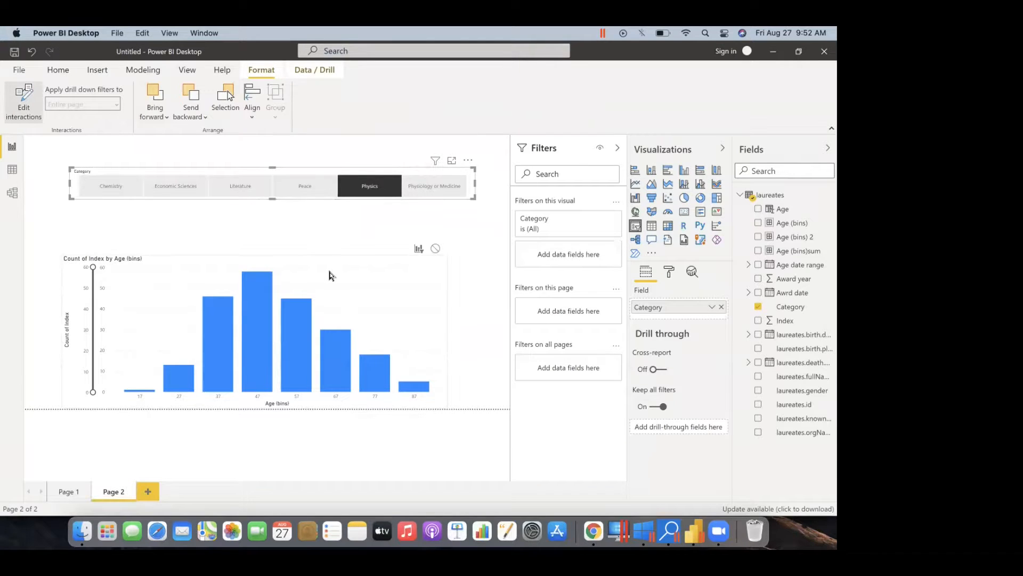
click(373, 226)
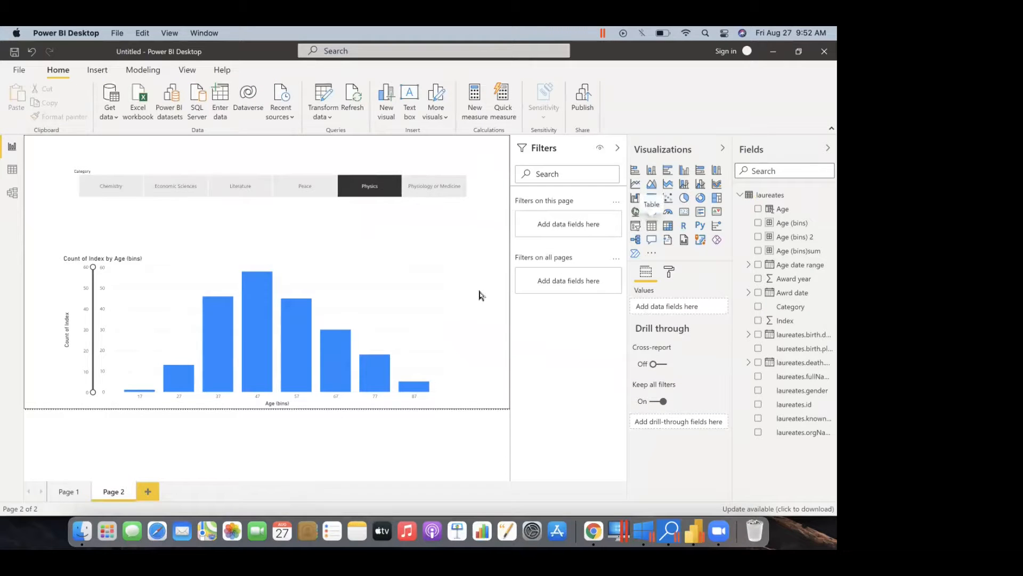
Move the age histogram left to the page's left edge, freeing space on its right side
click(448, 331)
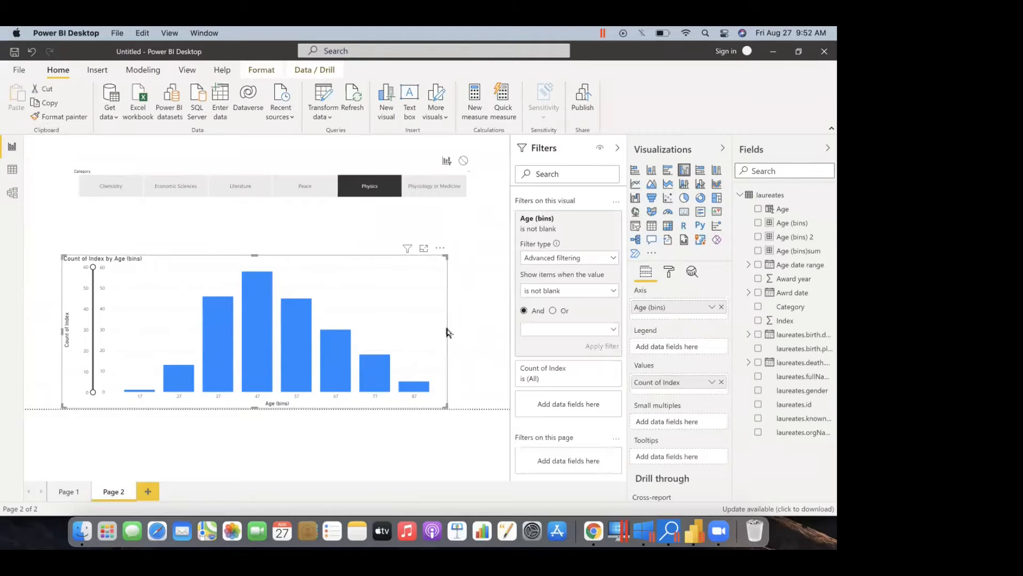
drag(446, 332, 409, 331)
click(499, 299)
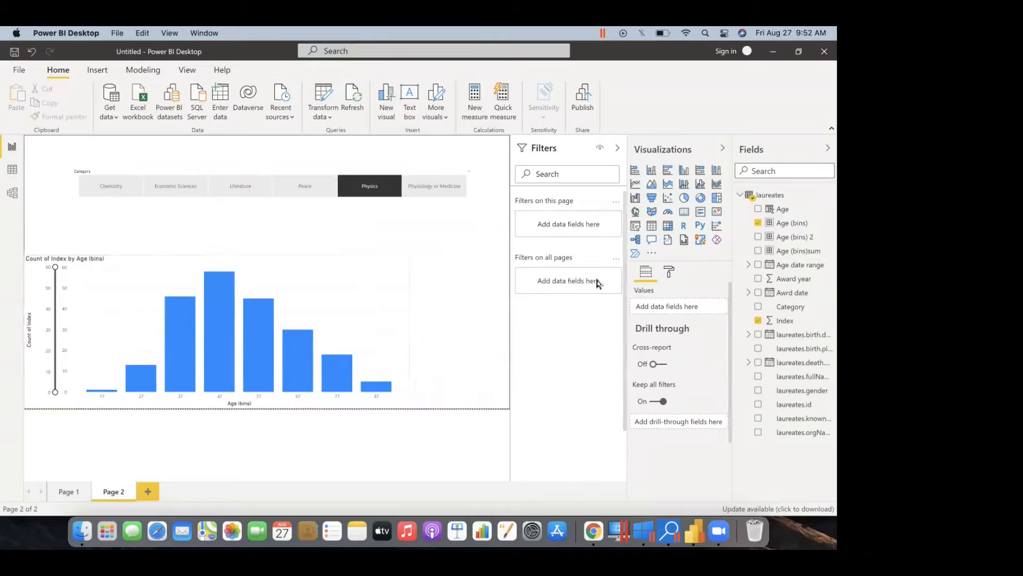
Add a table with the Age and Category fields, narrowed to fit above and to the right of the histogram
click(654, 238)
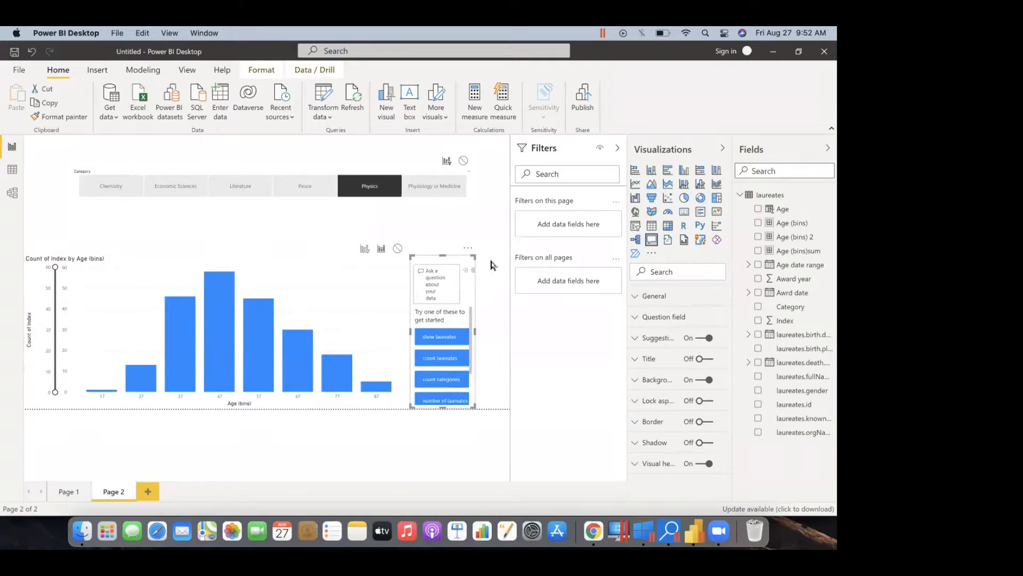
key(Delete)
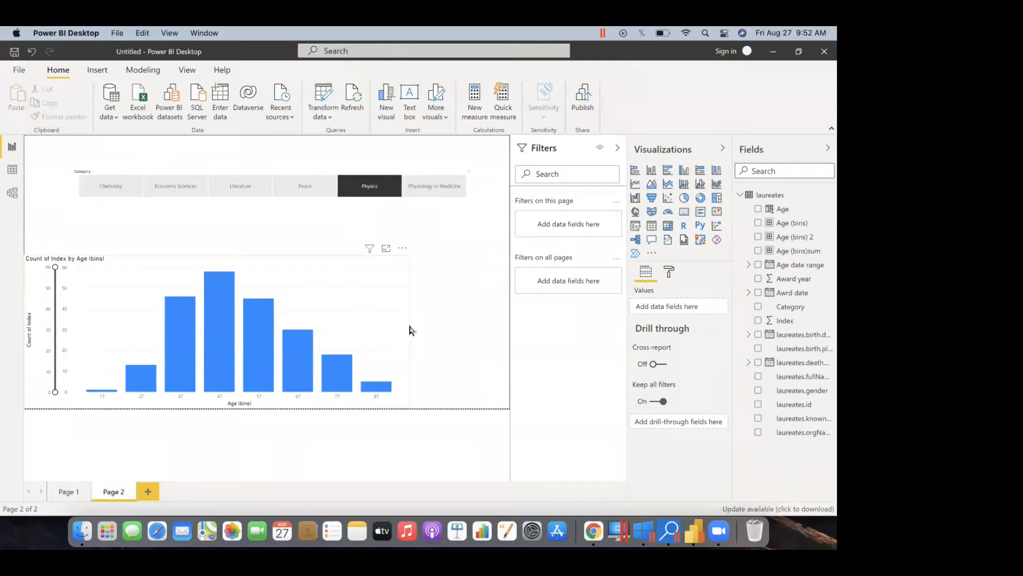
click(651, 226)
click(757, 208)
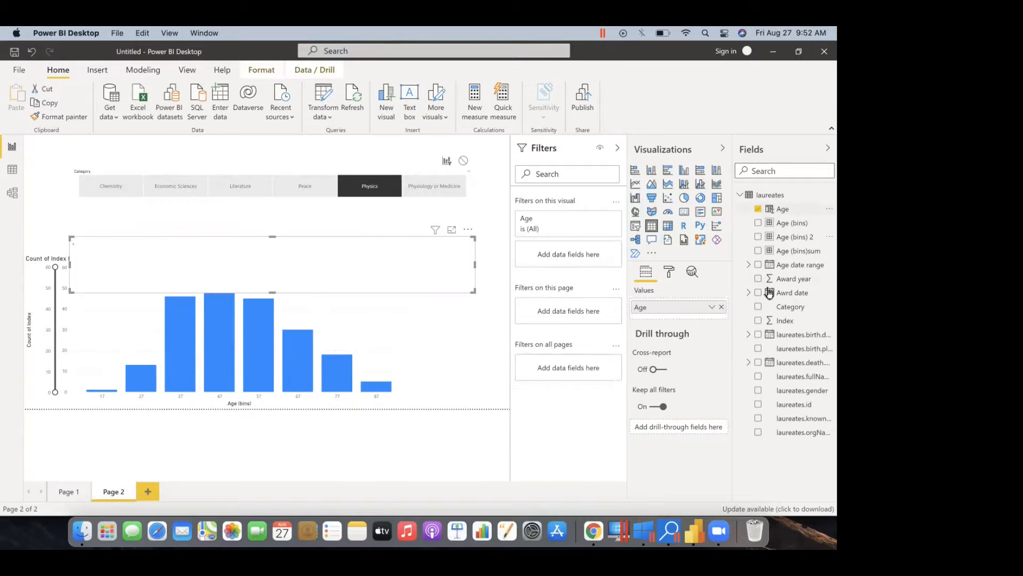
click(758, 307)
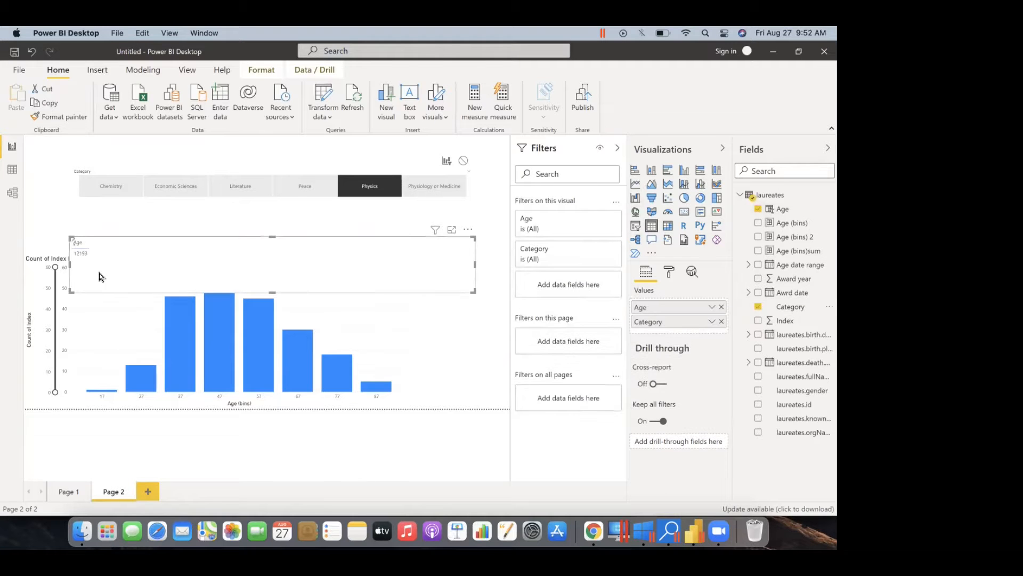
drag(69, 264, 437, 288)
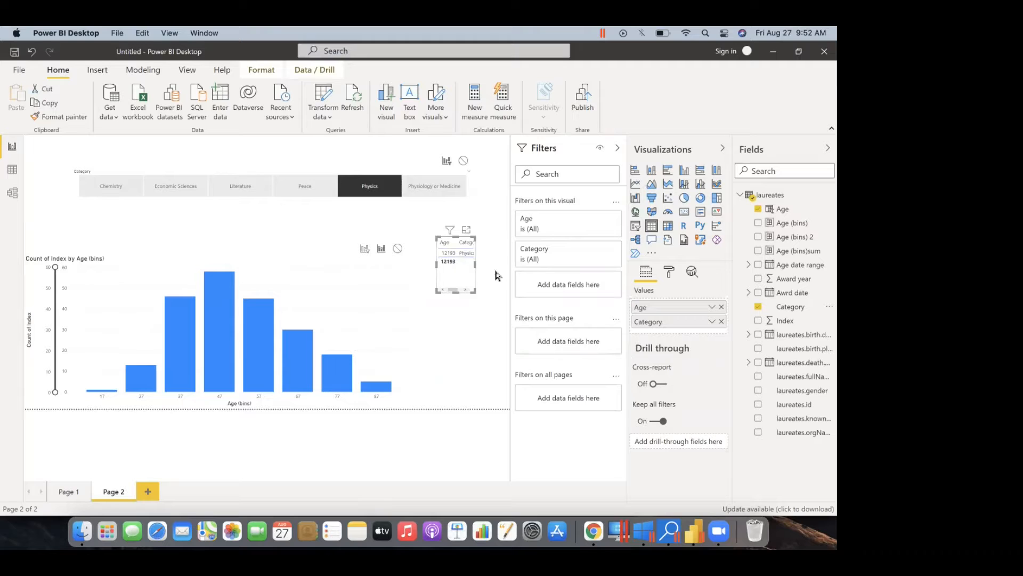
drag(506, 269, 509, 267)
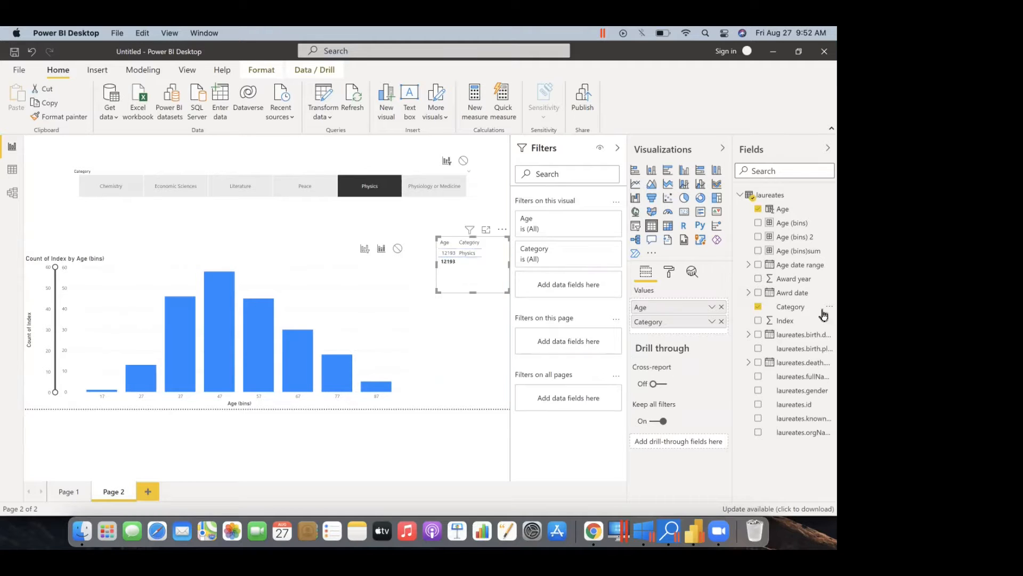
Add Index to the new table and remove its Category and Age fields
click(758, 321)
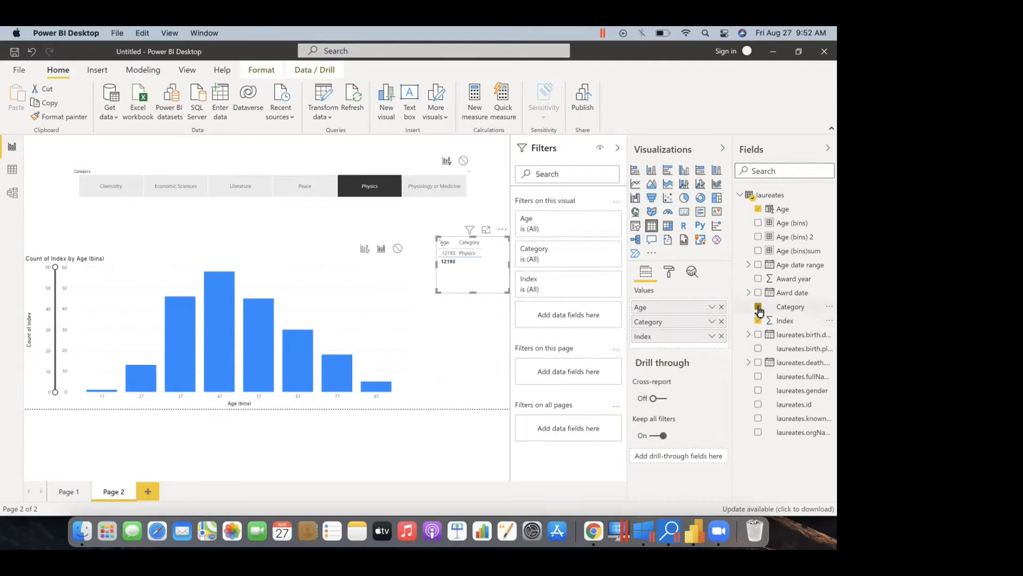
click(759, 308)
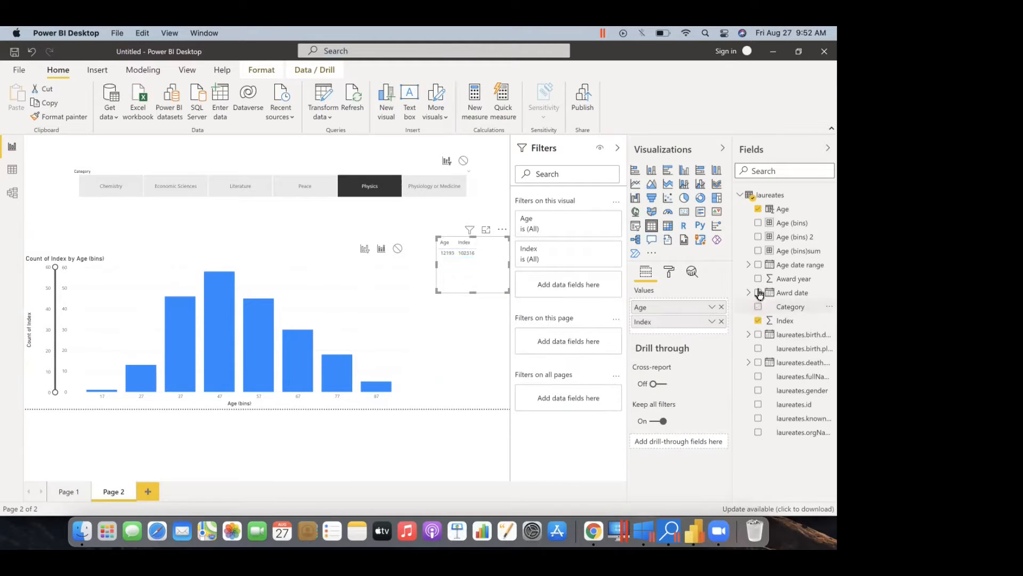
click(760, 210)
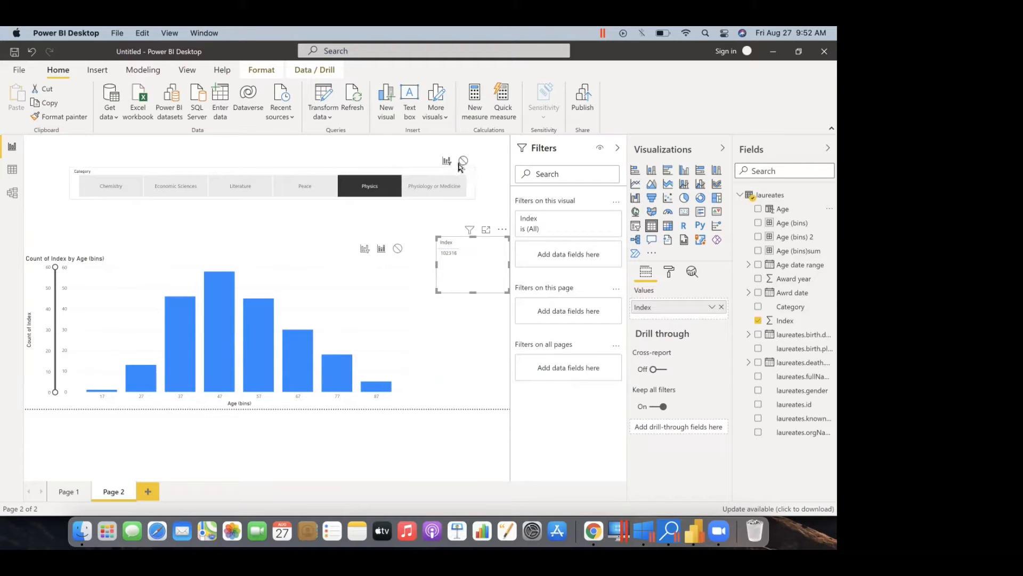
Set the Category slicer's interaction with the Index table to None
click(472, 173)
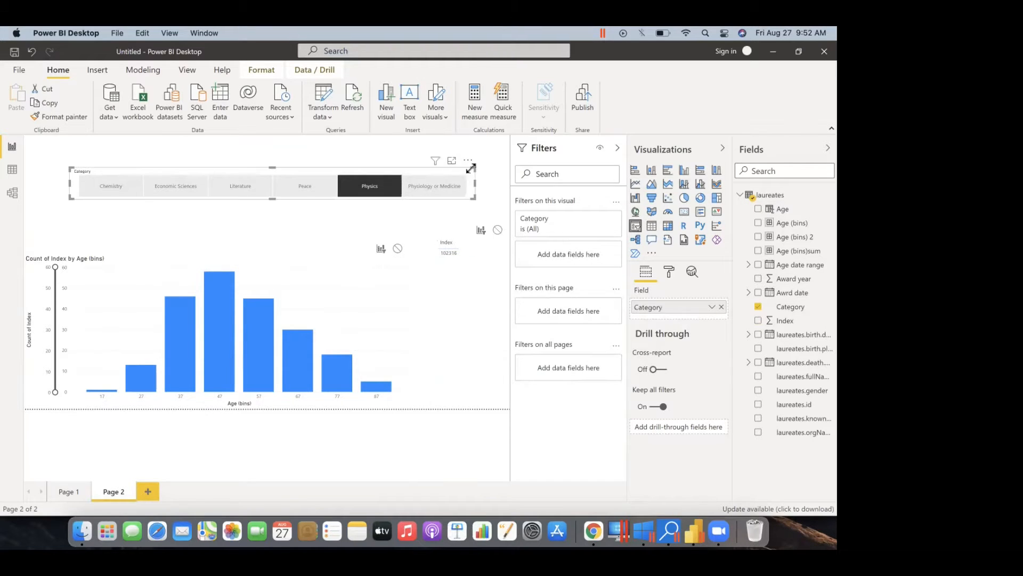
click(261, 70)
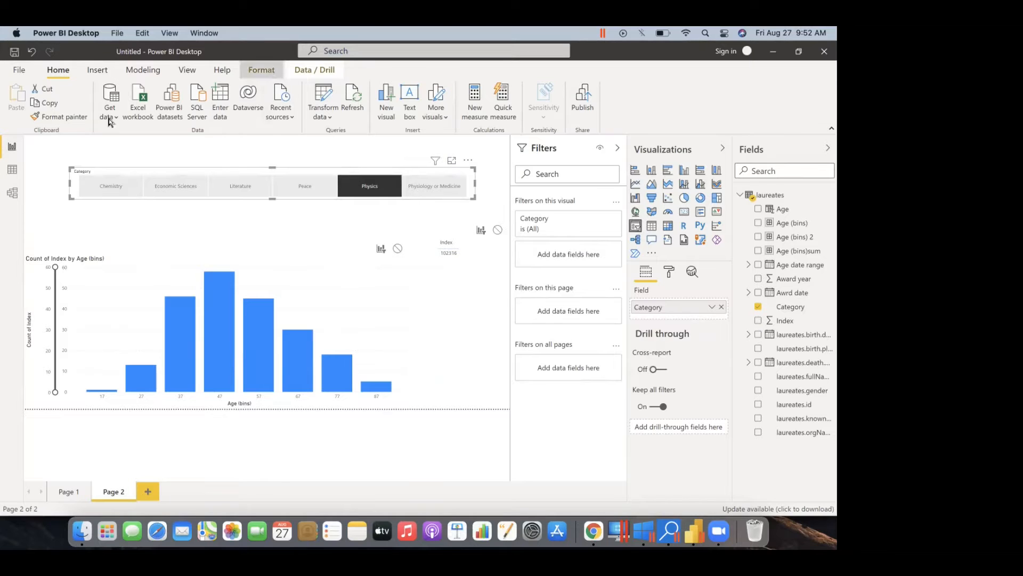
click(20, 109)
click(20, 109)
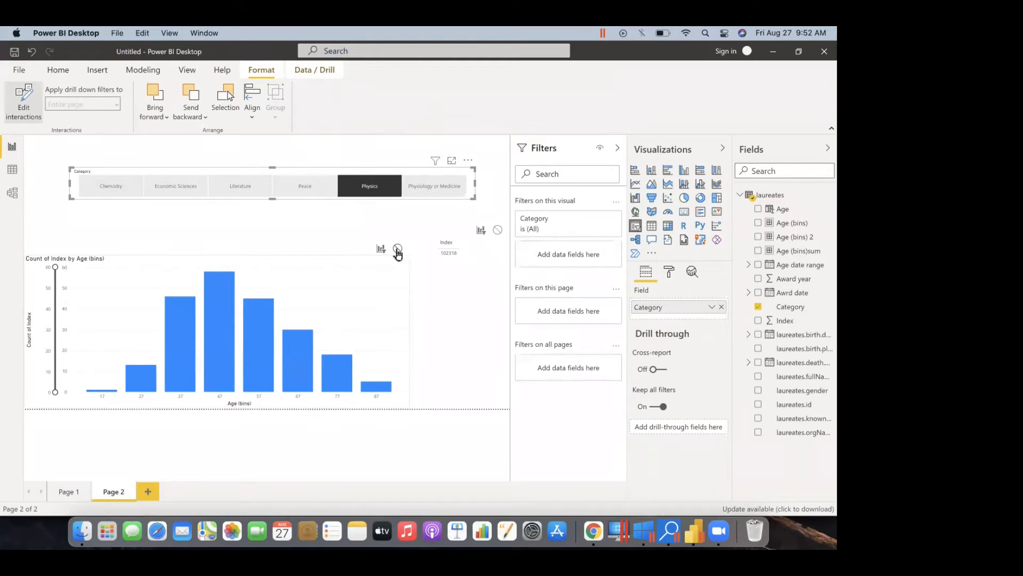
click(498, 230)
click(498, 230)
Test the slicer's effect on both visuals with Physics, Peace and Physiology or Medicine, ending with Literature selected
click(375, 184)
click(377, 183)
click(381, 178)
click(397, 194)
click(471, 352)
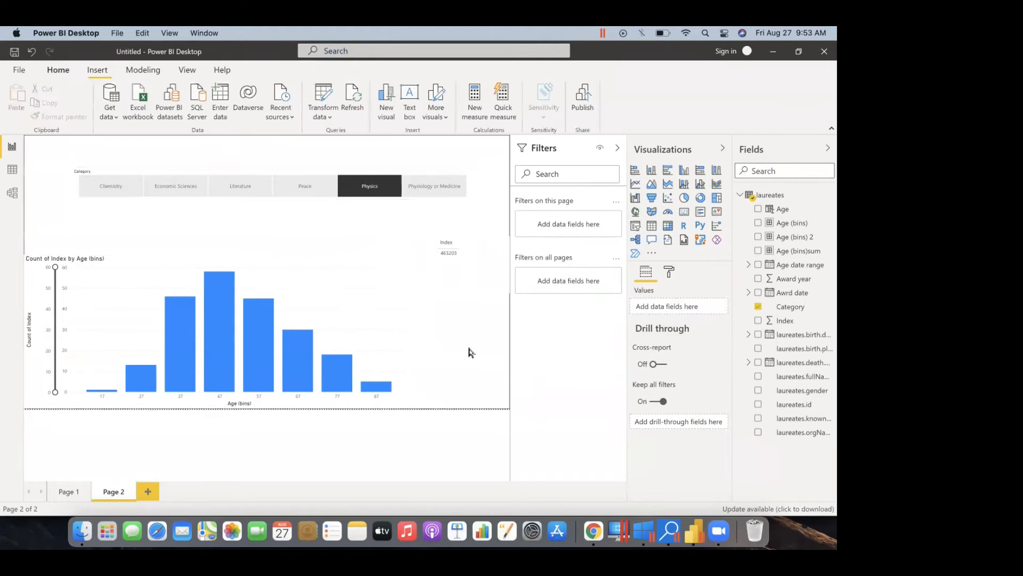
click(306, 188)
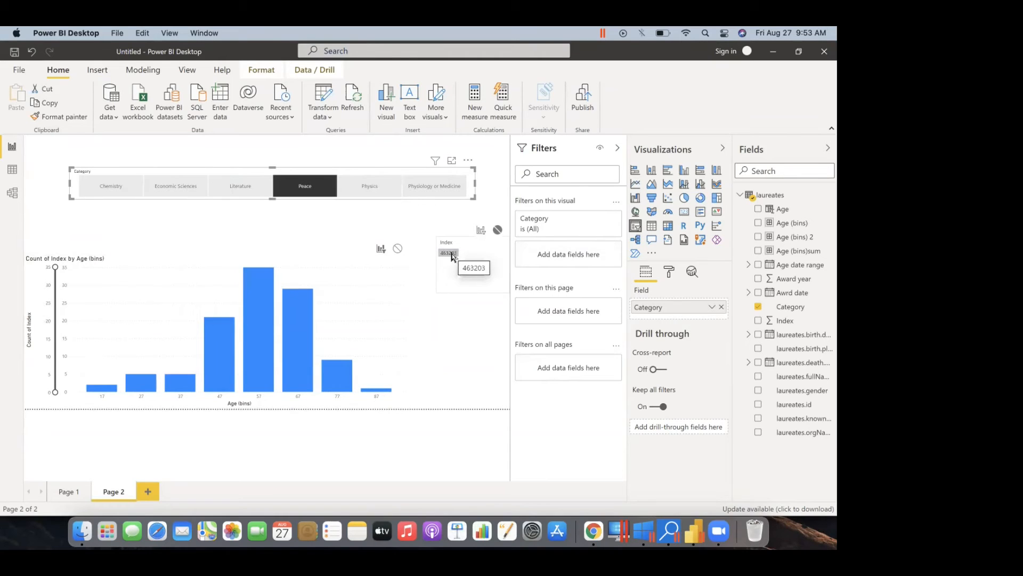
click(387, 186)
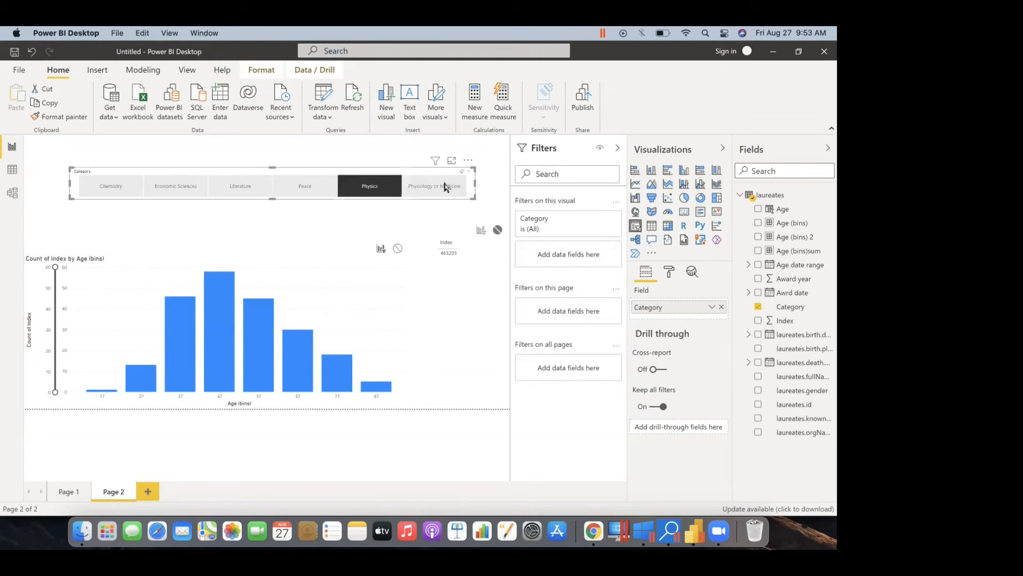
click(445, 184)
click(241, 194)
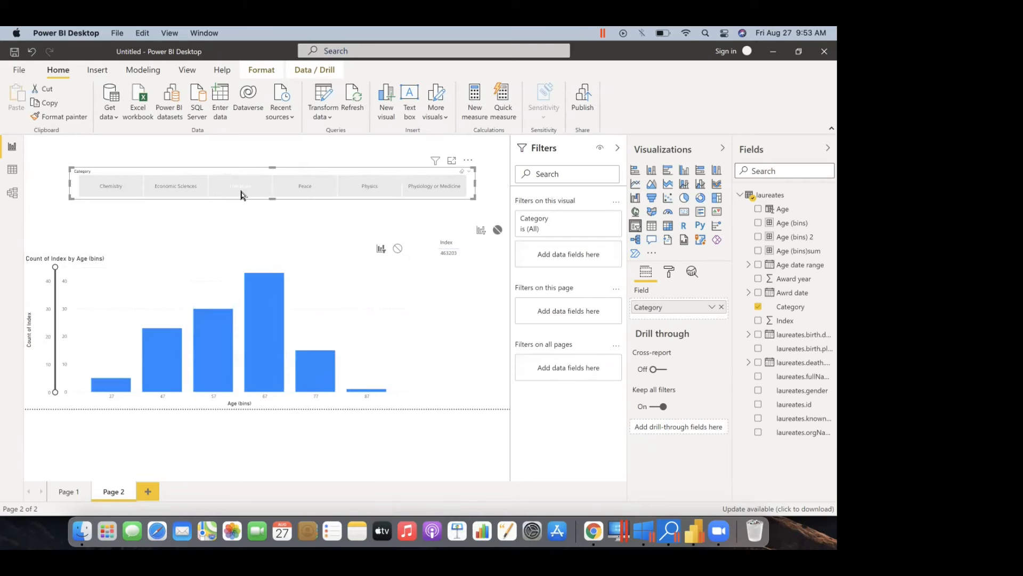
click(235, 223)
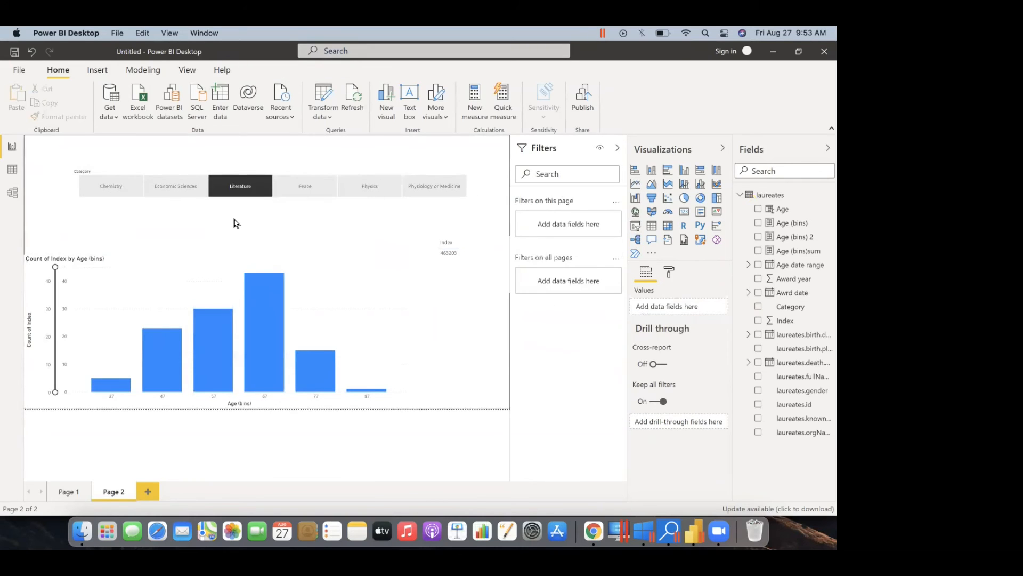